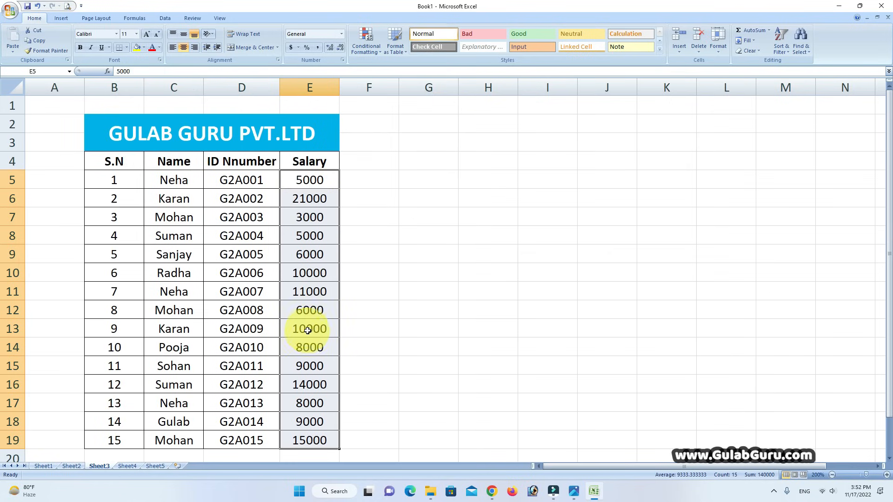
- Highlight salaries in E5:E19 that are less than 6000 with Light Red Fill with Dark Red Text
{"action": "left_click", "coordinate": [374, 52]}
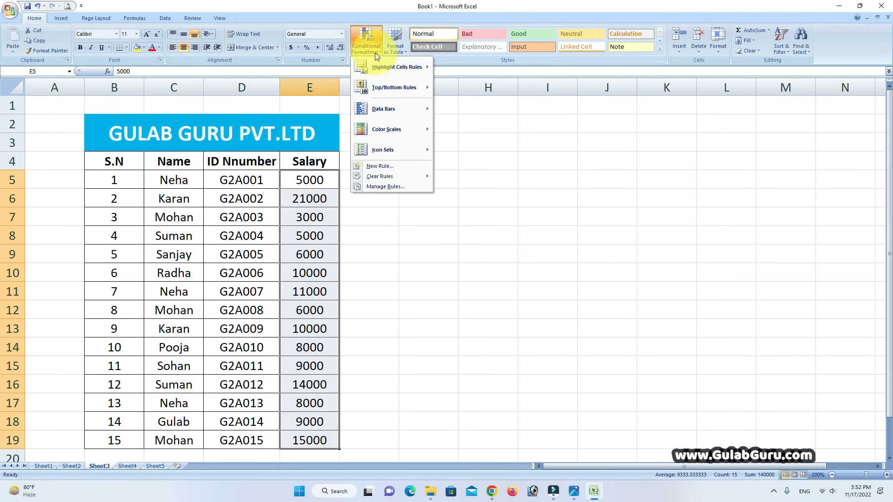
{"action": "mouse_move", "coordinate": [381, 66]}
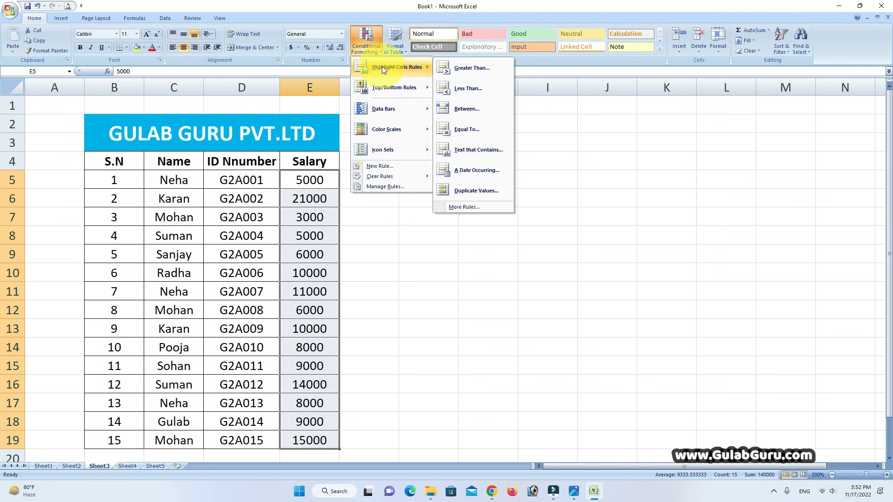
{"action": "left_click", "coordinate": [458, 88]}
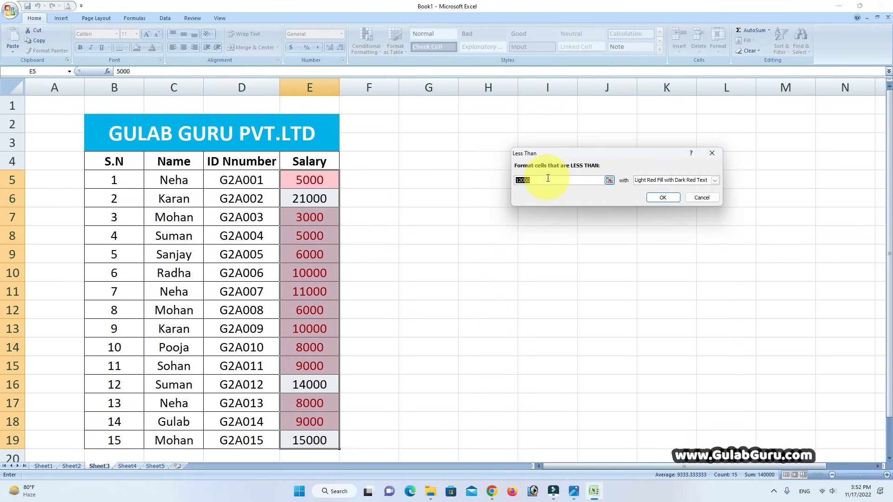
{"action": "left_click_drag", "start_coordinate": [530, 181], "coordinate": [489, 182]}
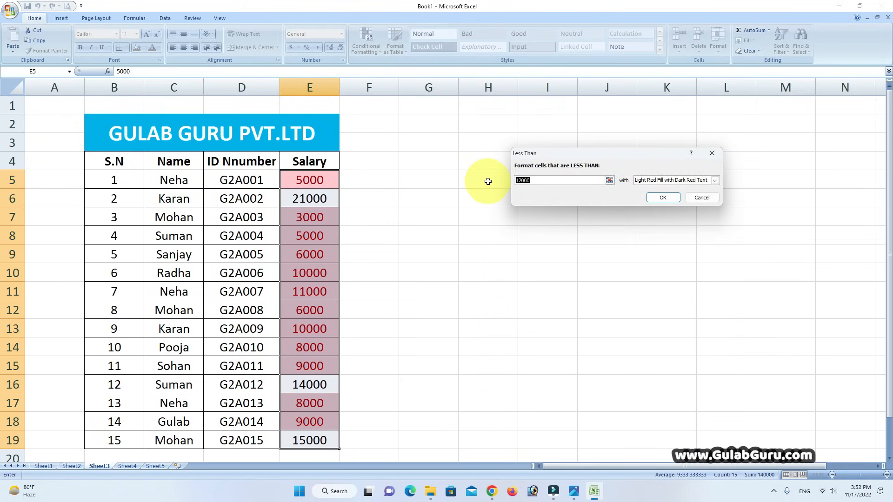
{"action": "type", "text": "600"}
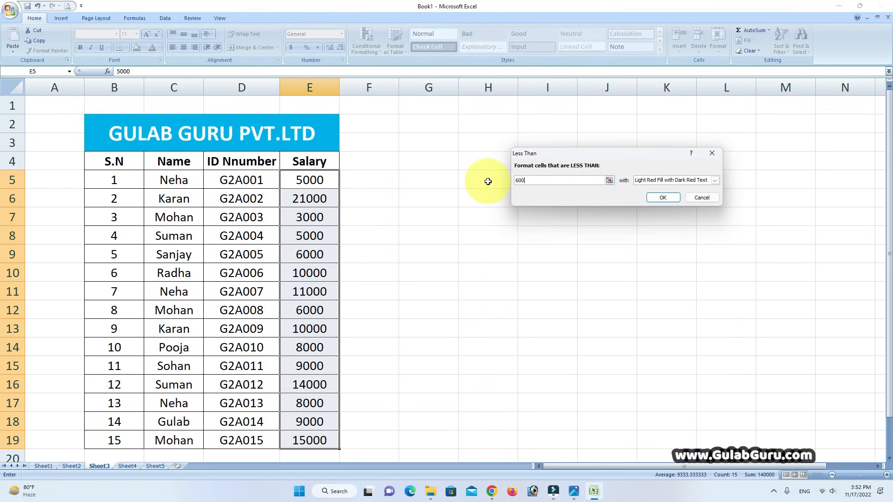
{"action": "type", "text": "0"}
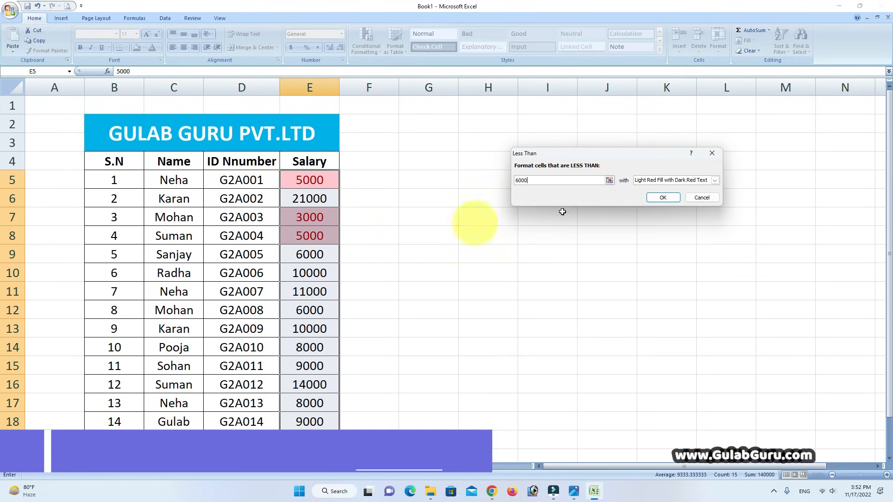
{"action": "left_click", "coordinate": [660, 196]}
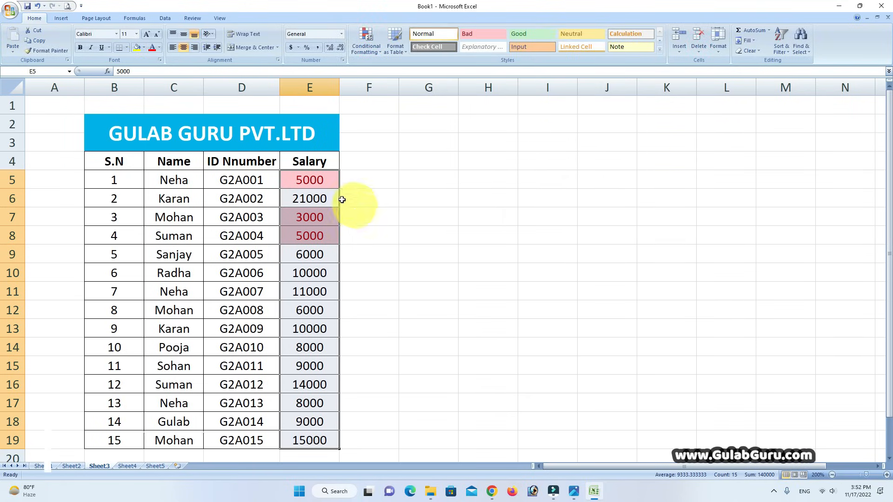
{"action": "left_click", "coordinate": [487, 235]}
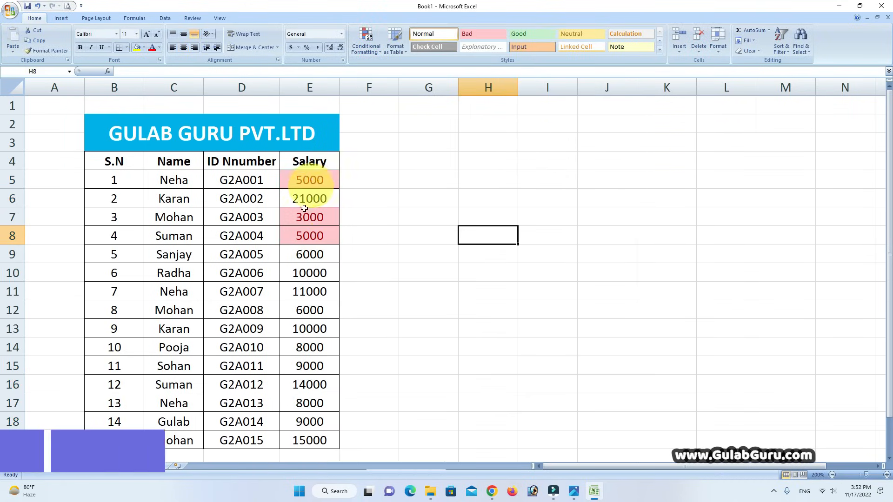
- Change the salary of employee G2A007 in cell E11 to 5000
{"action": "left_click", "coordinate": [309, 294]}
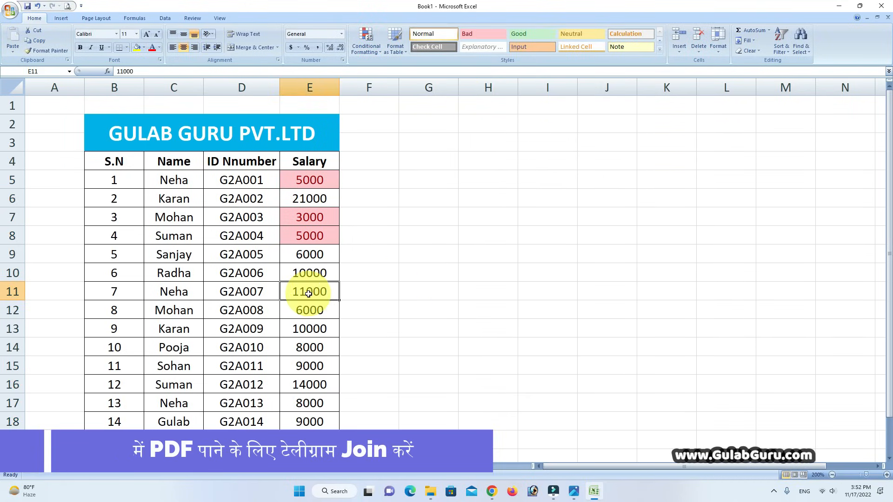
{"action": "type", "text": "5"}
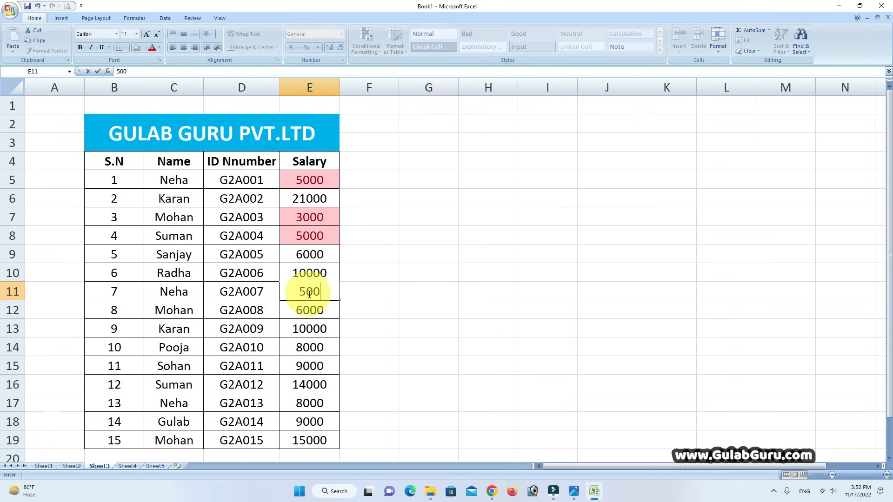
{"action": "left_click", "coordinate": [447, 306]}
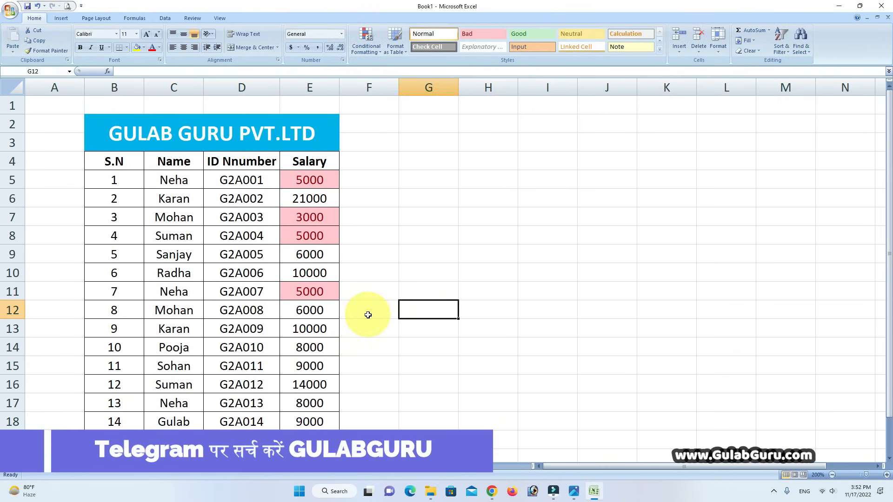
{"action": "left_click_drag", "start_coordinate": [309, 179], "coordinate": [302, 438]}
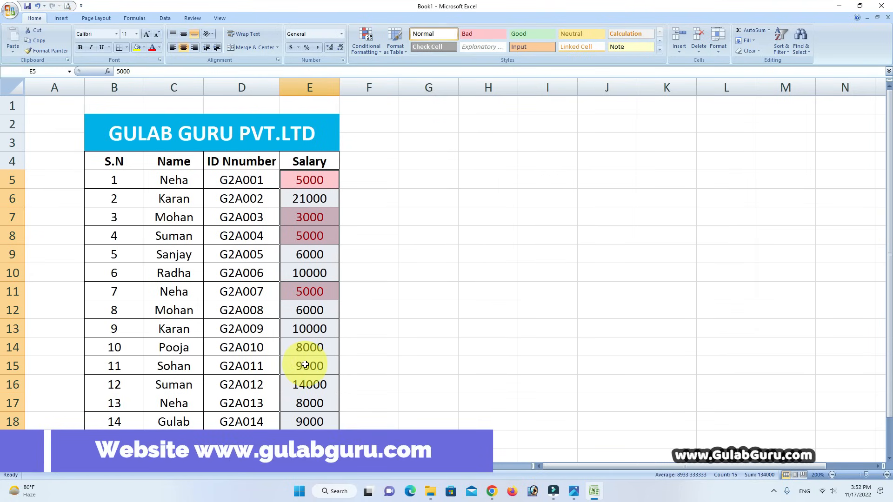
{"action": "left_click", "coordinate": [375, 49]}
{"action": "mouse_move", "coordinate": [397, 68]}
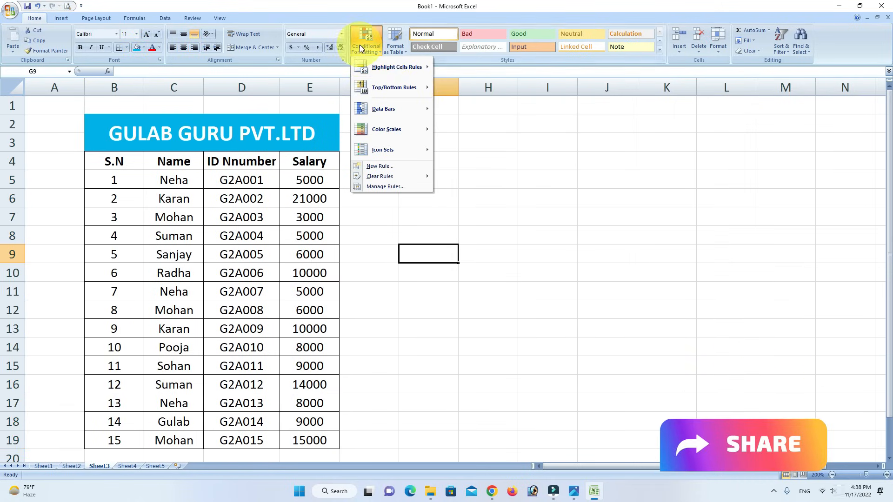
{"action": "mouse_move", "coordinate": [424, 74]}
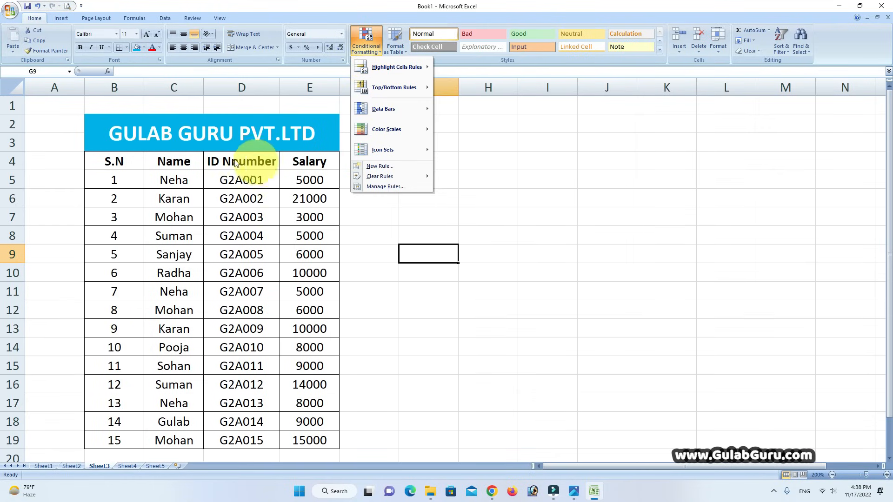
{"action": "left_click", "coordinate": [367, 265]}
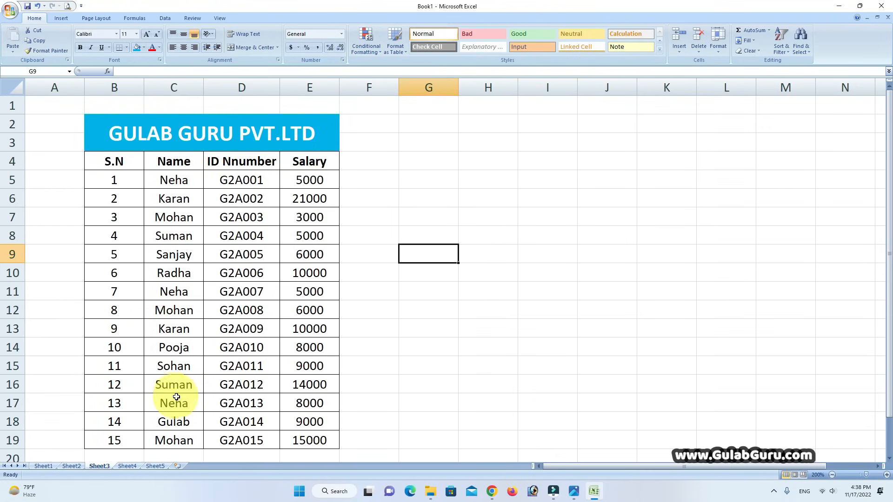
- Set up a Between highlight rule for the salaries in E5:E19 with limits 5000 and 10000
{"action": "left_click", "coordinate": [308, 178]}
{"action": "left_click_drag", "start_coordinate": [308, 178], "coordinate": [310, 436]}
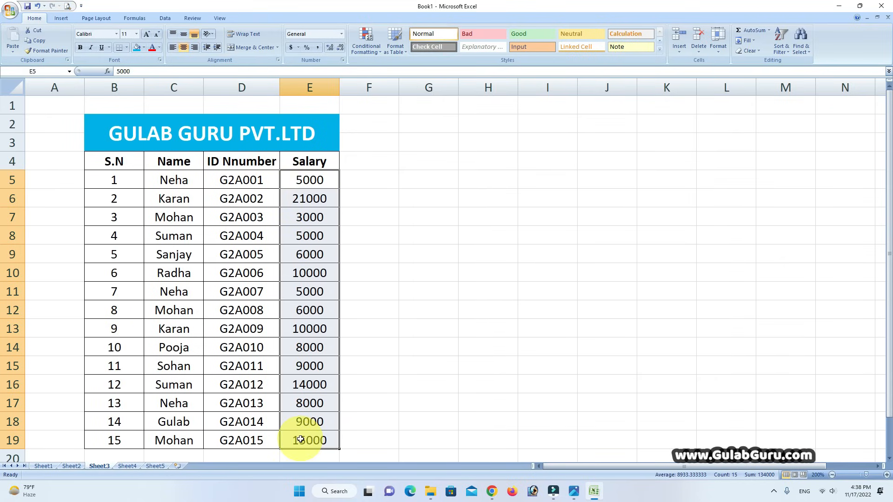
{"action": "left_click", "coordinate": [368, 48]}
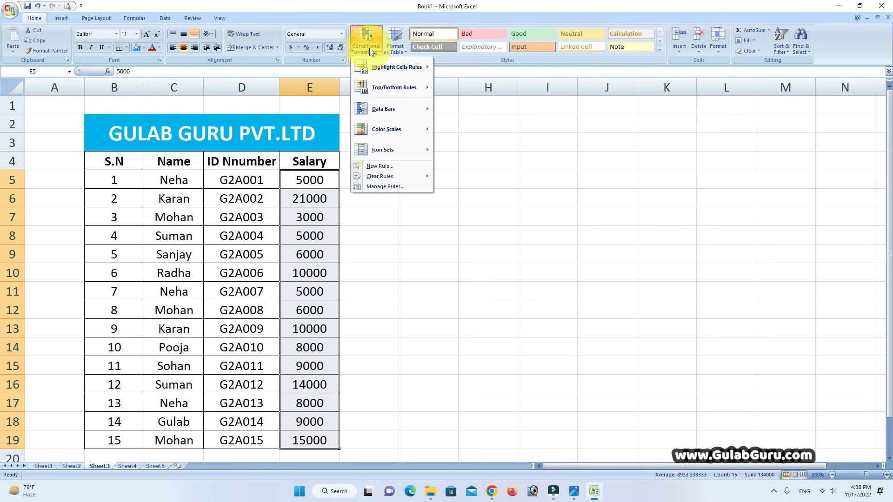
{"action": "mouse_move", "coordinate": [380, 68]}
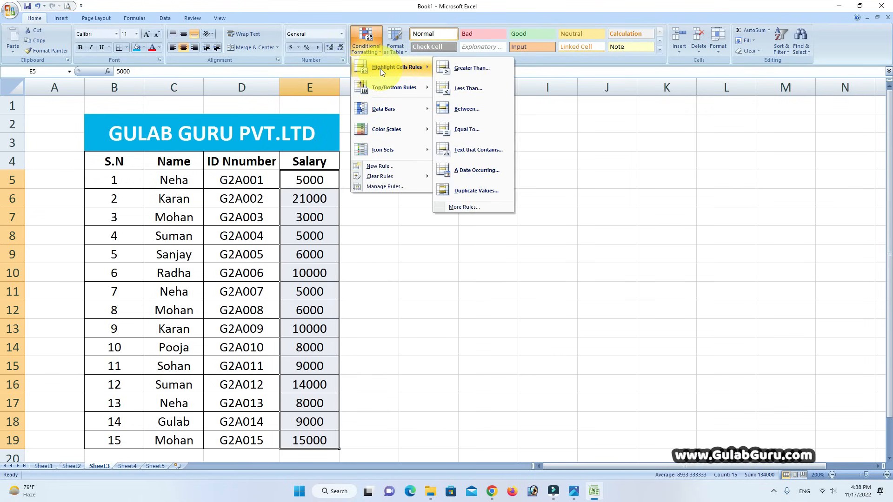
{"action": "left_click", "coordinate": [464, 109]}
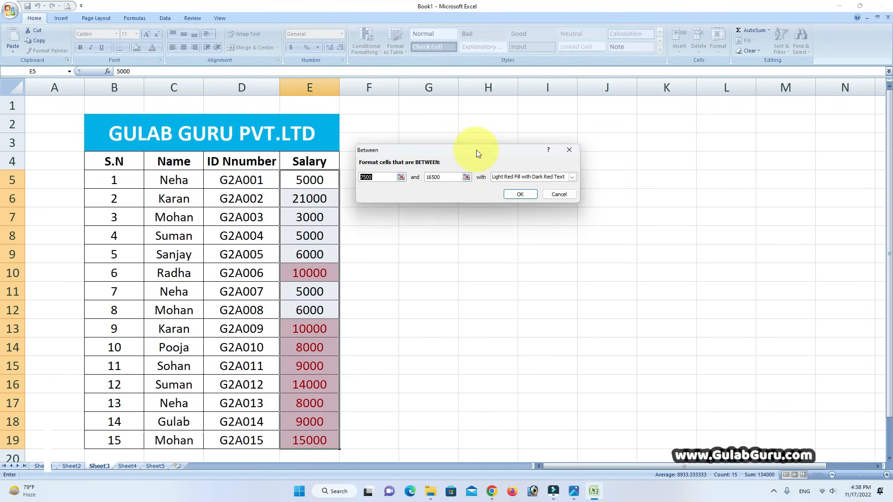
{"action": "left_click_drag", "start_coordinate": [476, 149], "coordinate": [560, 186]}
{"action": "left_click_drag", "start_coordinate": [467, 214], "coordinate": [430, 220]}
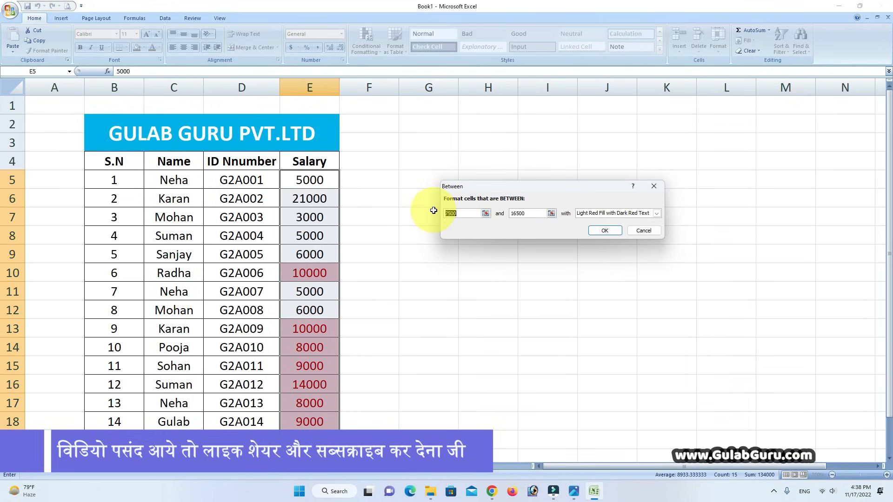
{"action": "type", "text": "5000"}
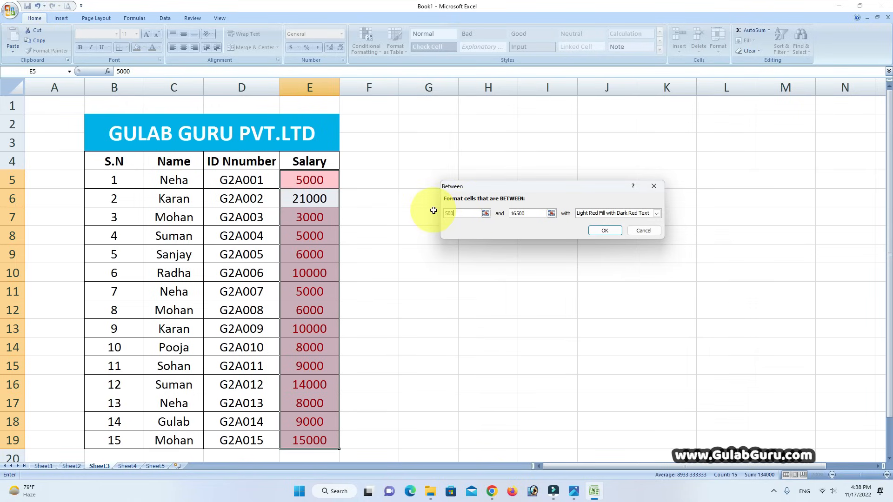
{"action": "left_click_drag", "start_coordinate": [534, 214], "coordinate": [513, 212]}
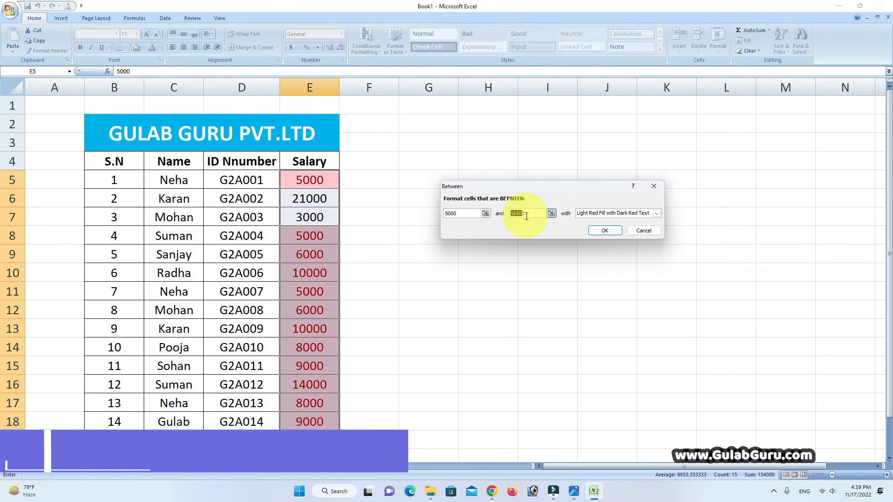
{"action": "type", "text": "5"}
{"action": "type", "text": "00"}
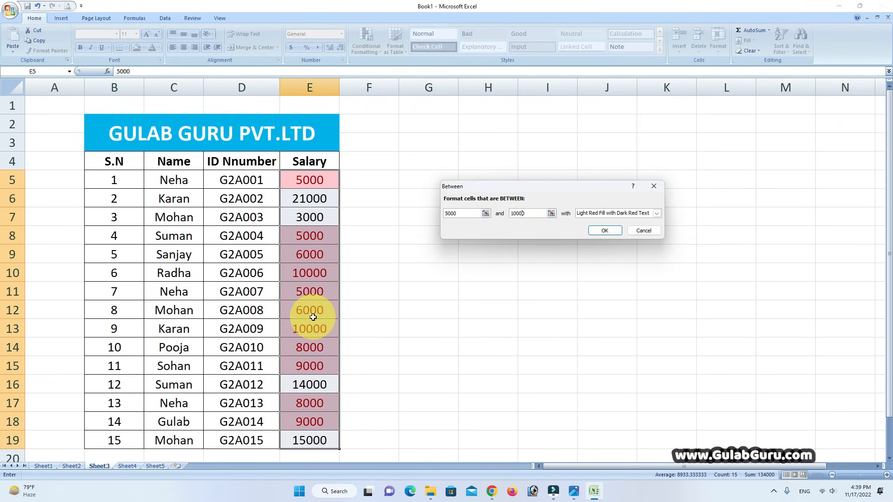
- Format the matching salaries with Yellow Fill with Dark Yellow Text and apply the Between rule
{"action": "left_click", "coordinate": [657, 214]}
{"action": "left_click", "coordinate": [590, 227]}
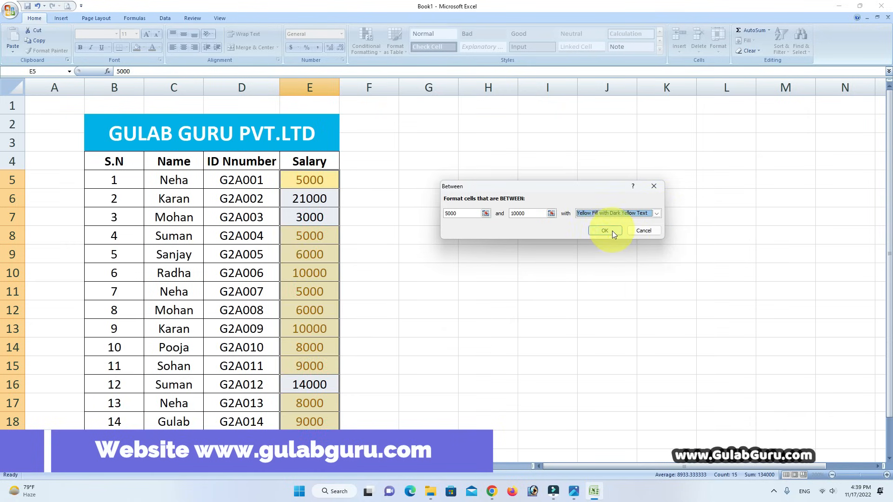
{"action": "left_click", "coordinate": [607, 230]}
{"action": "left_click", "coordinate": [502, 279]}
{"action": "left_click", "coordinate": [428, 291]}
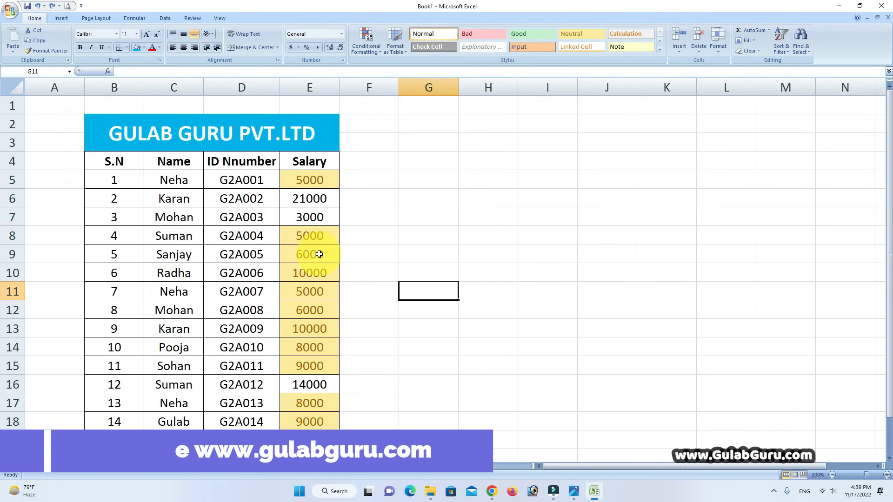
- Change the salary of employee G2A005 in cell E9 to 3200
{"action": "left_click", "coordinate": [313, 254]}
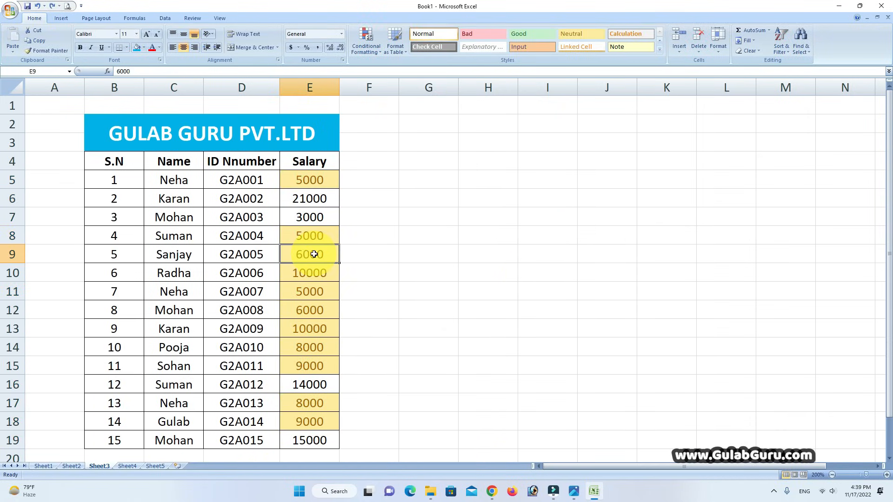
{"action": "type", "text": "32"}
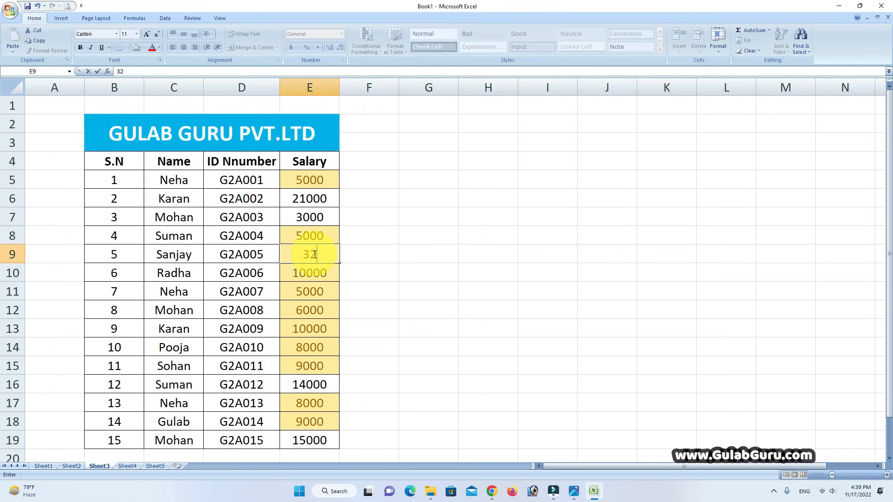
{"action": "left_click", "coordinate": [423, 279]}
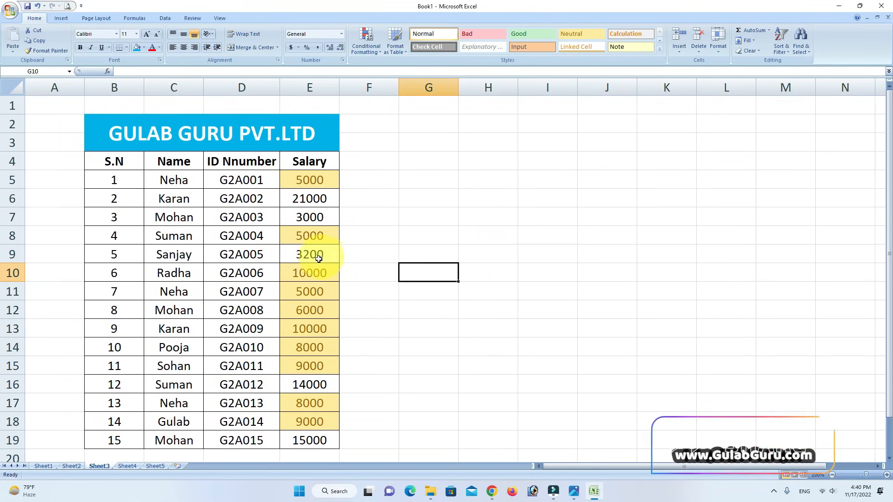
- On Sheet4, highlight sales in C5:H14 between 8000 and 12000 with Light Red Fill with Dark Red Text
{"action": "left_click", "coordinate": [129, 466]}
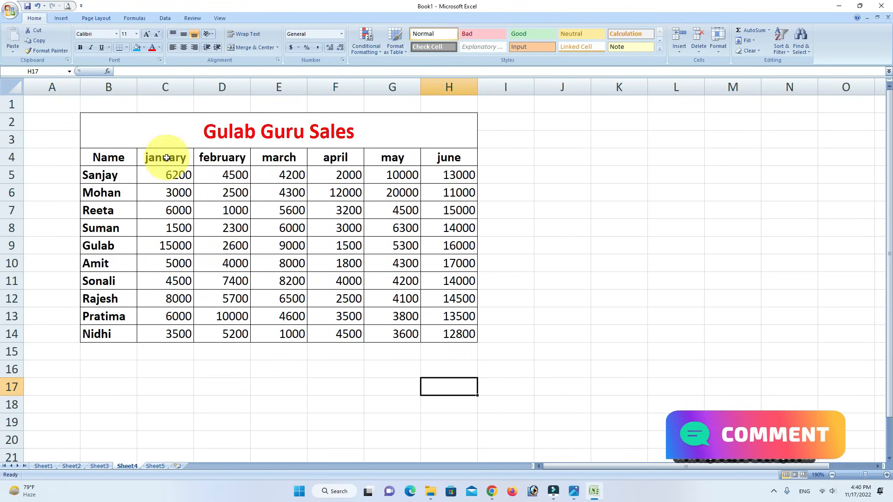
{"action": "left_click_drag", "start_coordinate": [174, 175], "coordinate": [464, 334]}
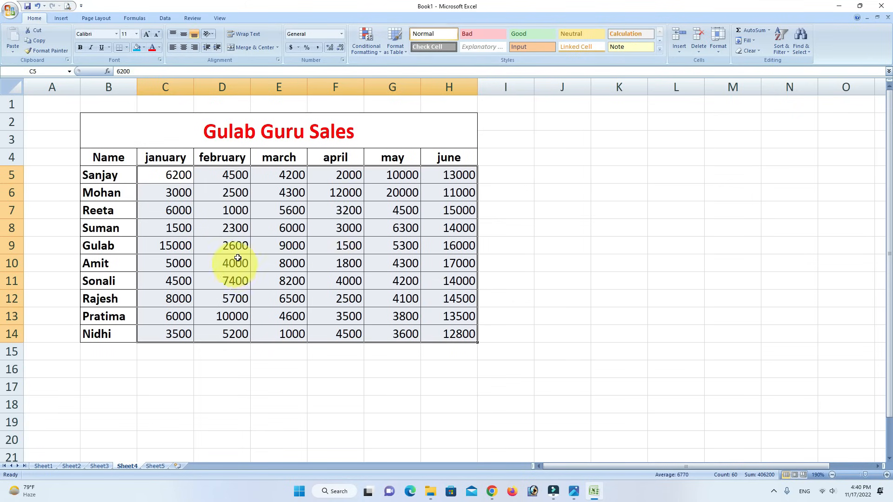
{"action": "left_click", "coordinate": [381, 49]}
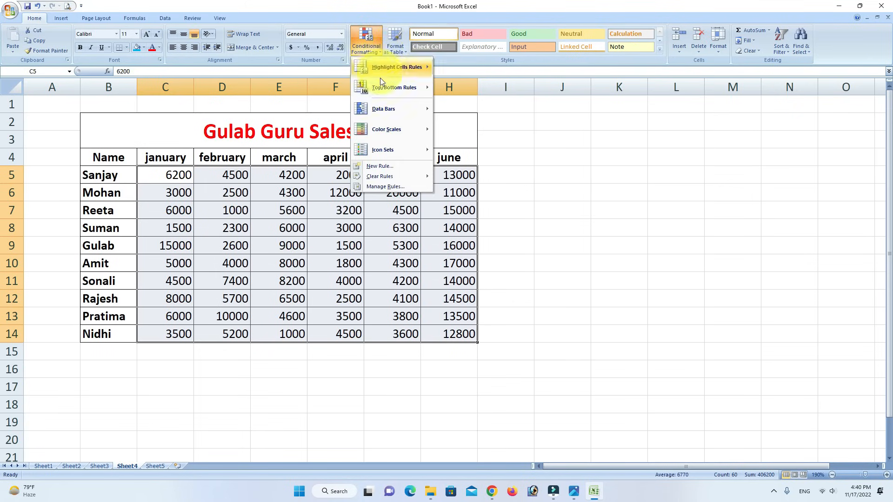
{"action": "mouse_move", "coordinate": [389, 71]}
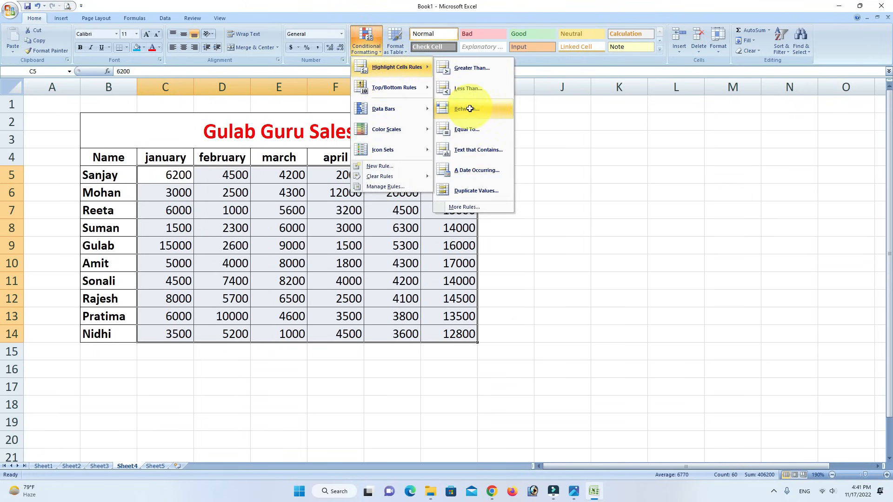
{"action": "left_click", "coordinate": [469, 108]}
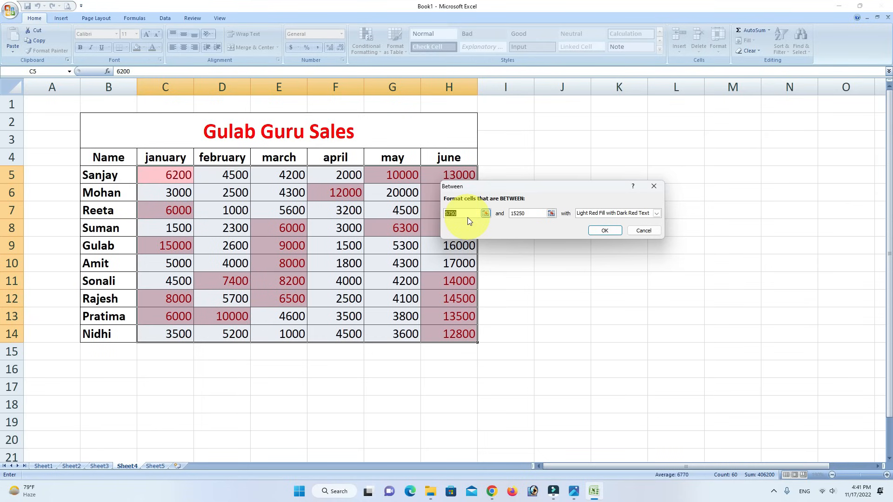
{"action": "type", "text": "8000"}
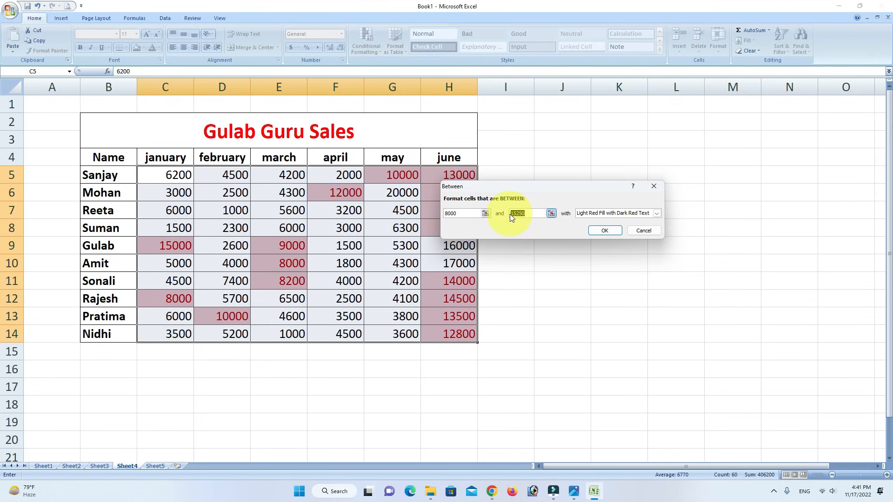
{"action": "type", "text": "1200"}
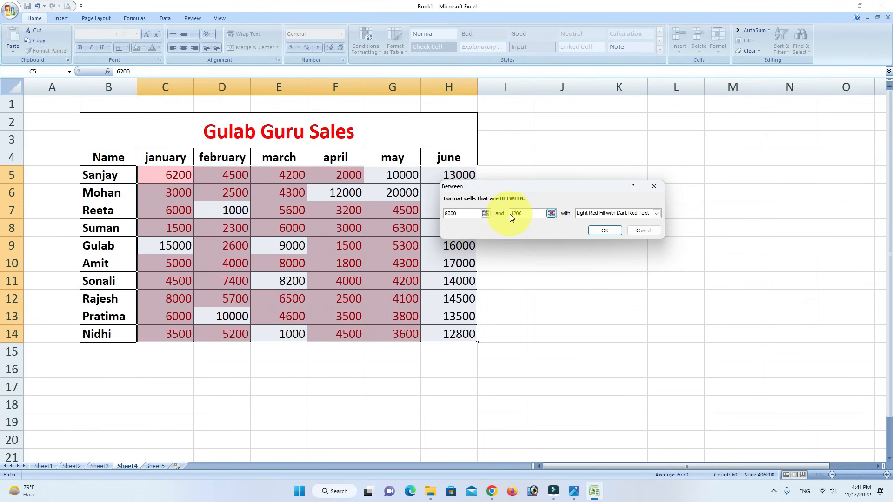
{"action": "type", "text": "0"}
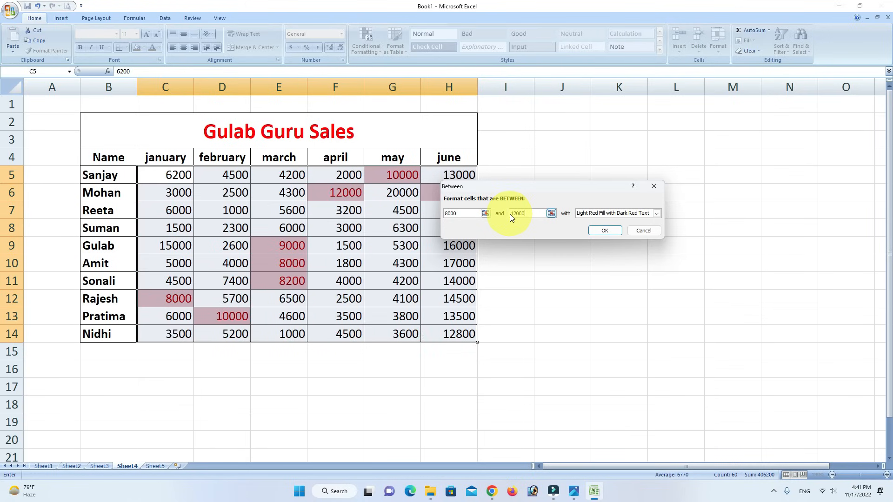
{"action": "left_click_drag", "start_coordinate": [563, 187], "coordinate": [610, 170]}
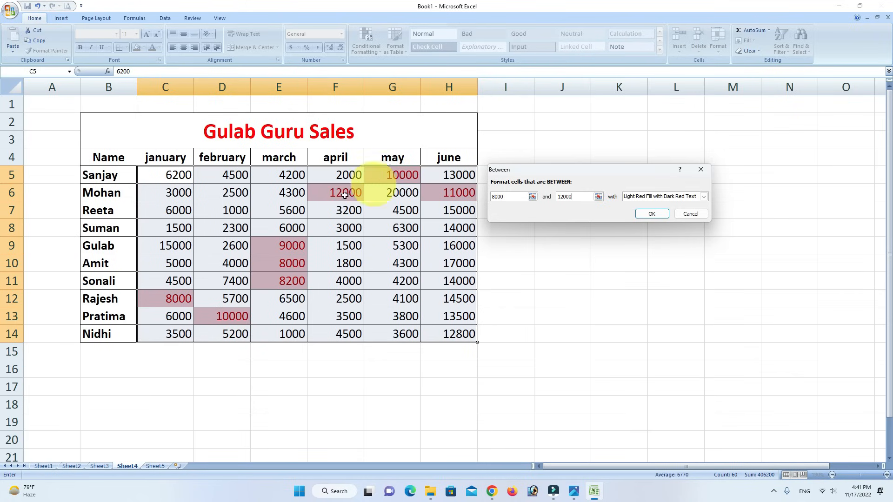
{"action": "left_click", "coordinate": [651, 214]}
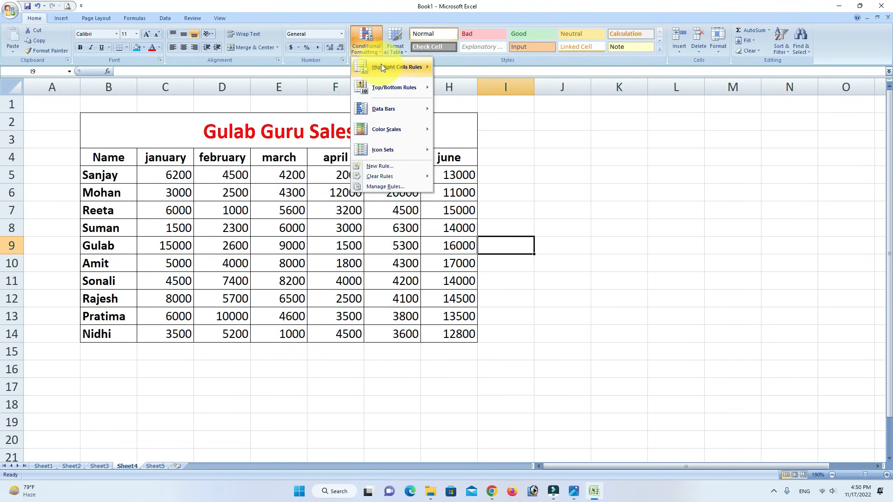
- Highlight the sales figures in C5:H14 equal to 8000 using Yellow Fill with Dark Yellow Text
{"action": "mouse_move", "coordinate": [382, 67]}
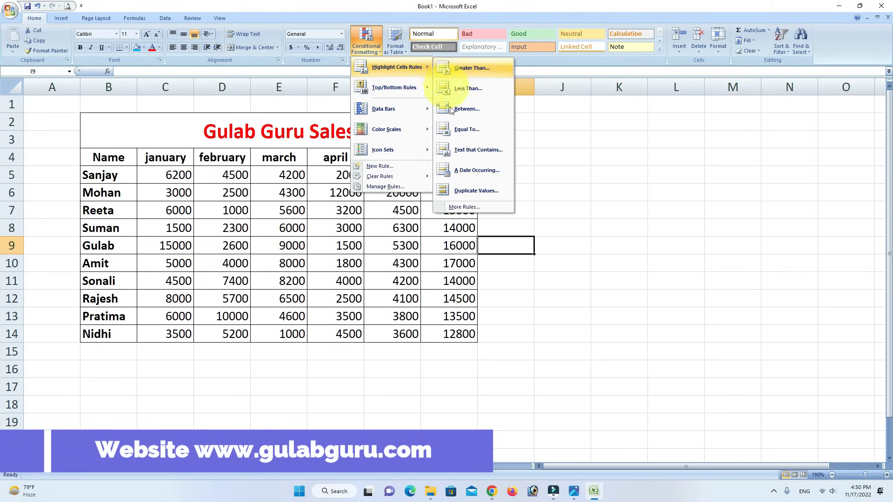
{"action": "left_click", "coordinate": [531, 318]}
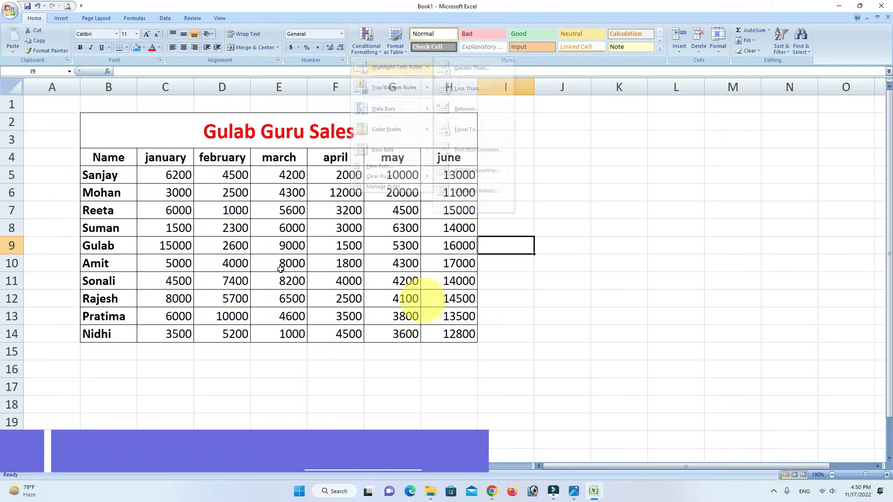
{"action": "left_click_drag", "start_coordinate": [167, 171], "coordinate": [434, 333]}
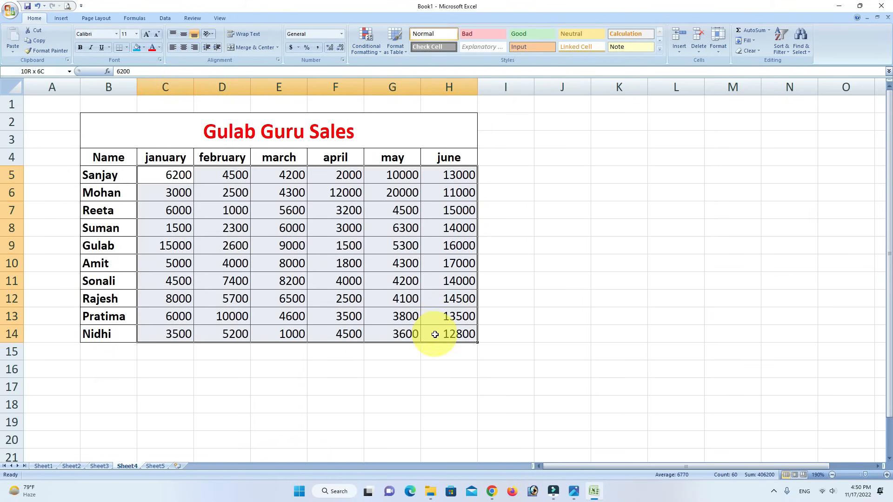
{"action": "left_click", "coordinate": [366, 40]}
{"action": "mouse_move", "coordinate": [386, 74]}
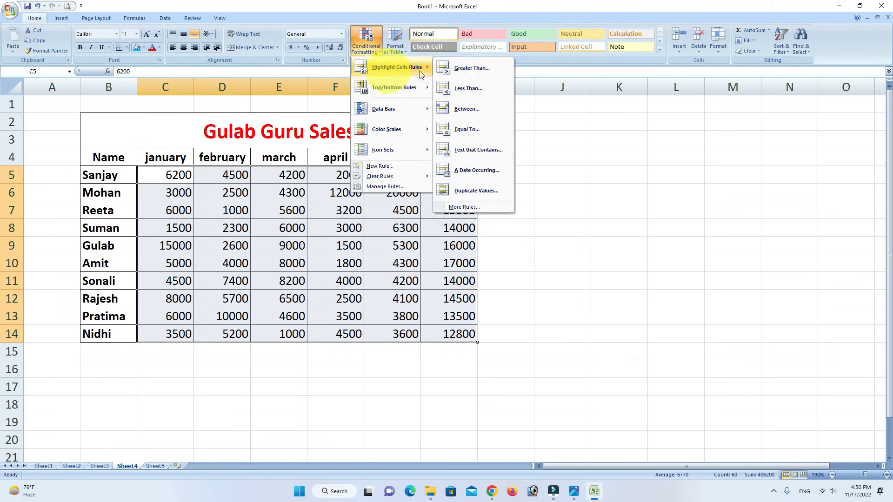
{"action": "left_click", "coordinate": [467, 130]}
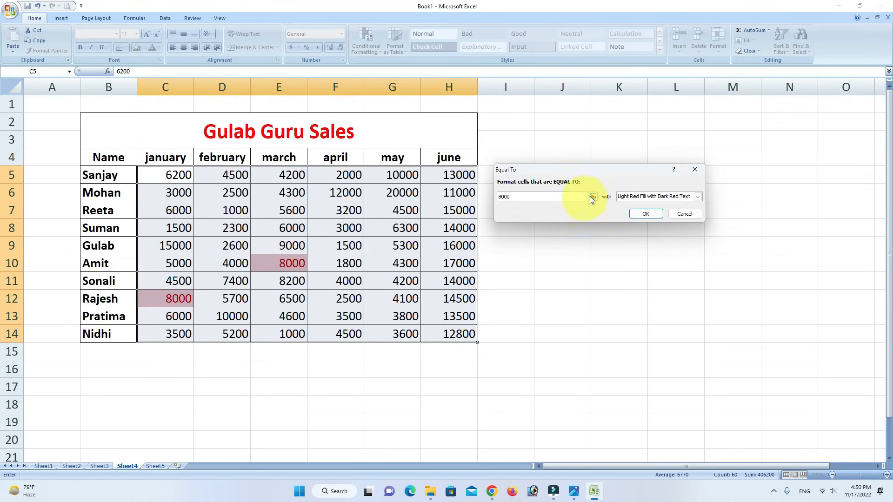
{"action": "left_click", "coordinate": [697, 196]}
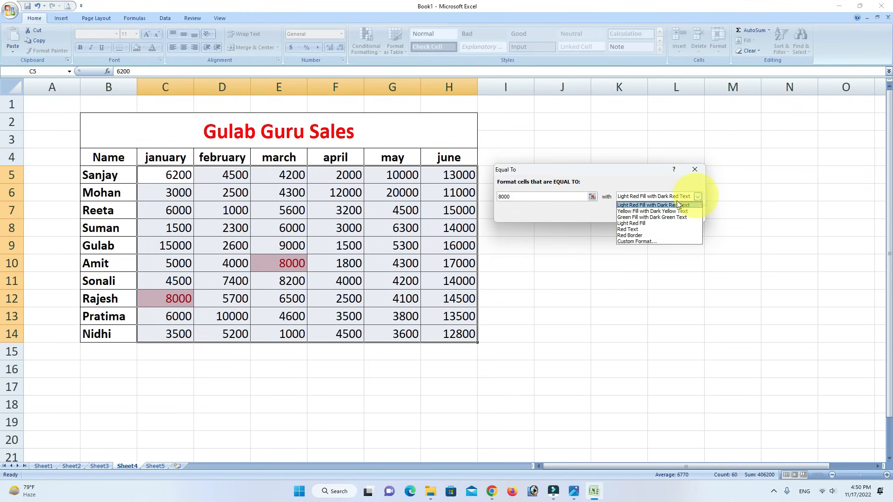
{"action": "left_click", "coordinate": [634, 212]}
{"action": "left_click", "coordinate": [646, 215]}
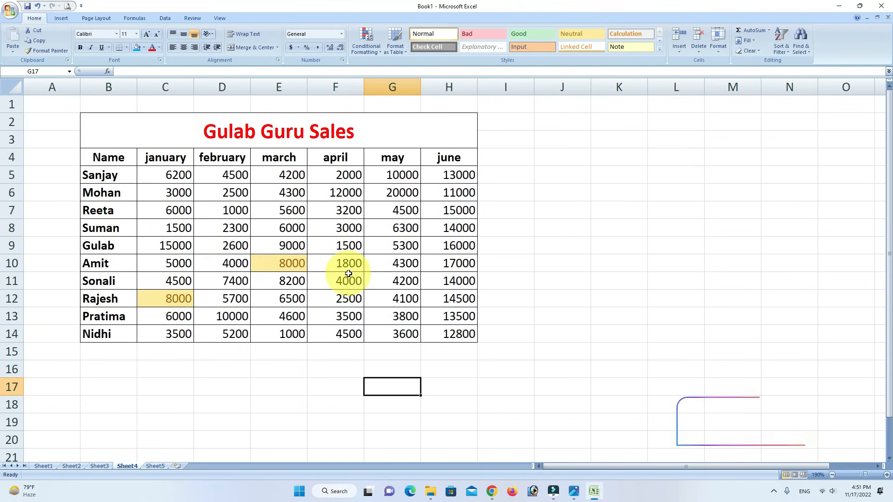
- Clear the conditional formatting rules from the salaries in E5:E19 on Sheet3
{"action": "left_click", "coordinate": [99, 465]}
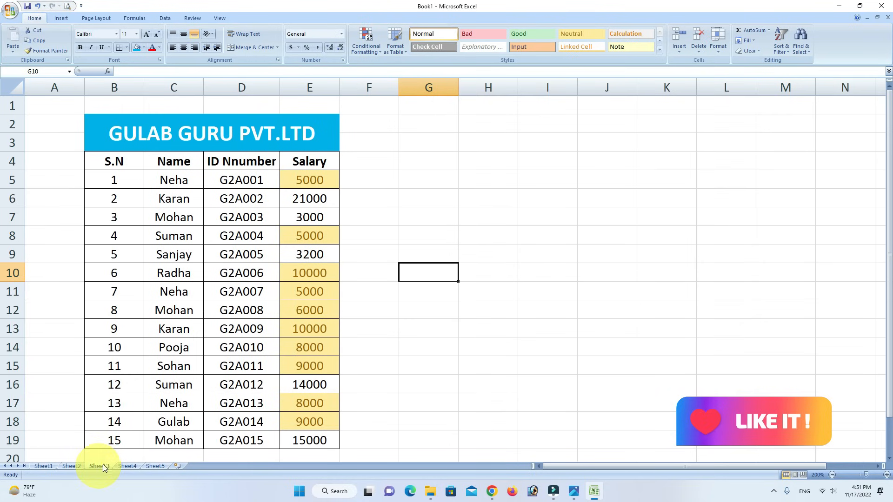
{"action": "left_click_drag", "start_coordinate": [316, 177], "coordinate": [312, 438]}
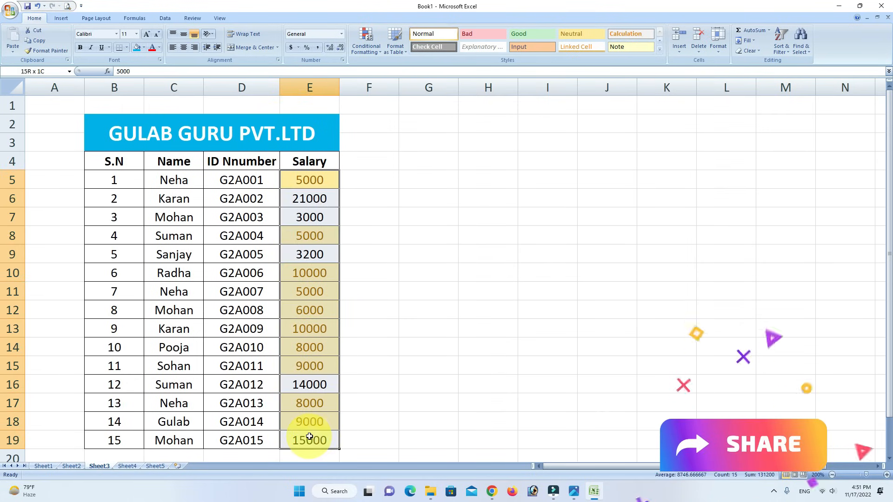
{"action": "left_click", "coordinate": [374, 47]}
{"action": "mouse_move", "coordinate": [382, 174]}
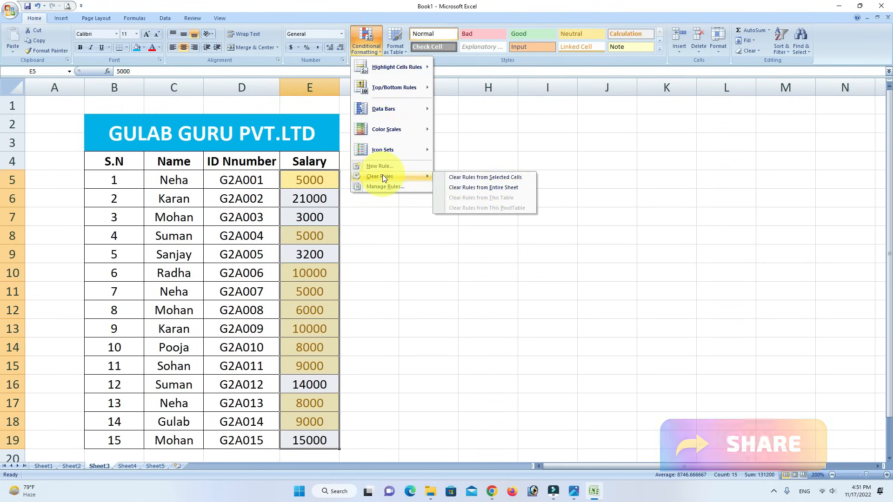
{"action": "left_click", "coordinate": [460, 177]}
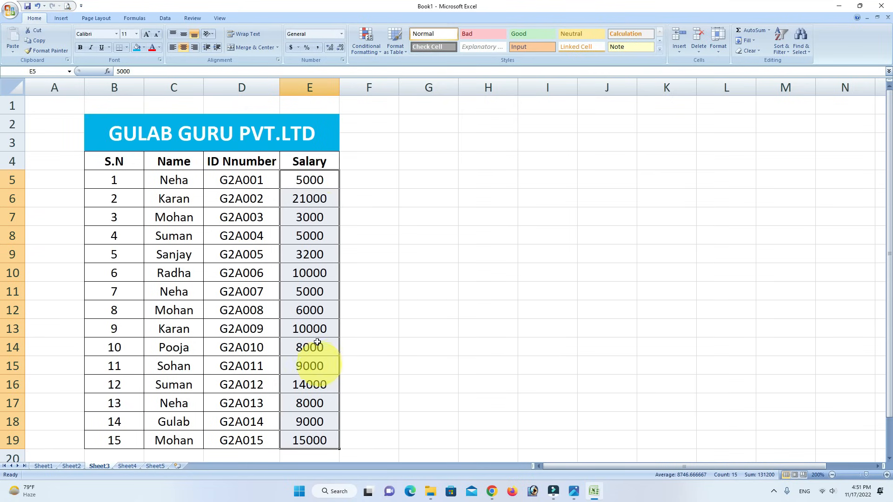
- Apply an Equal To highlight rule for 5000 to the salaries in E5:E19 with Light Red Fill with Dark Red Text
{"action": "left_click", "coordinate": [368, 48]}
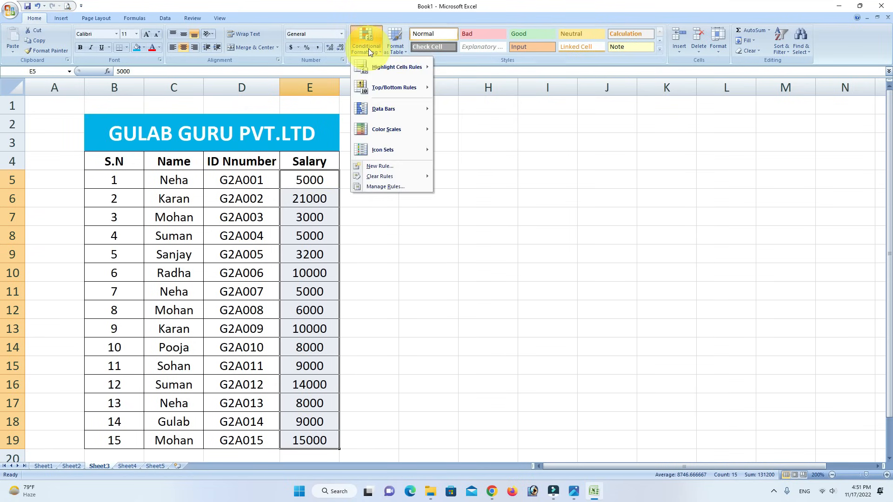
{"action": "mouse_move", "coordinate": [386, 69]}
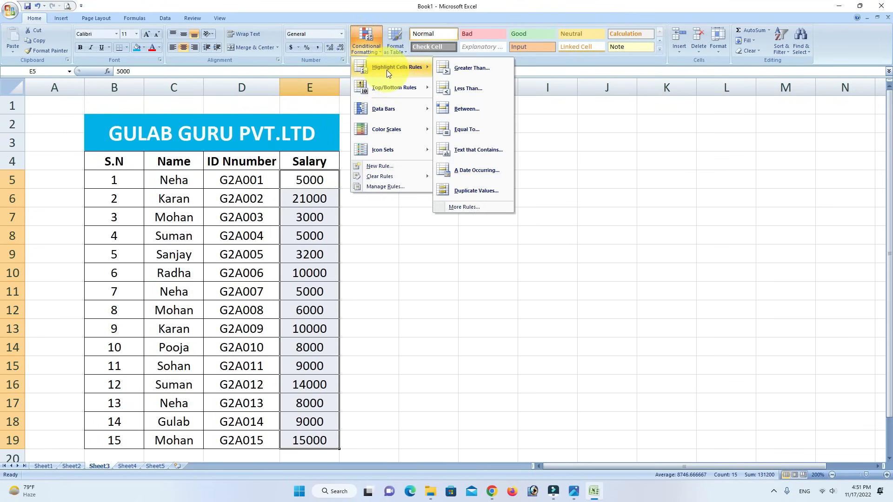
{"action": "left_click", "coordinate": [466, 129]}
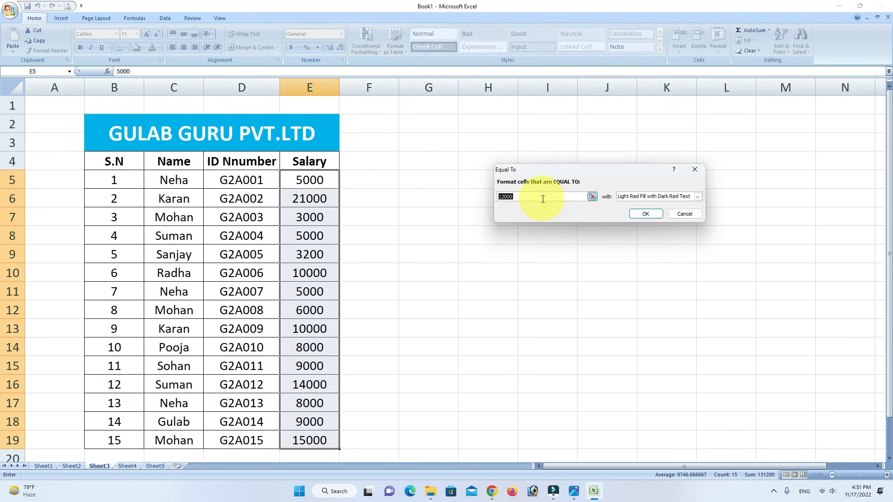
{"action": "type", "text": "5000"}
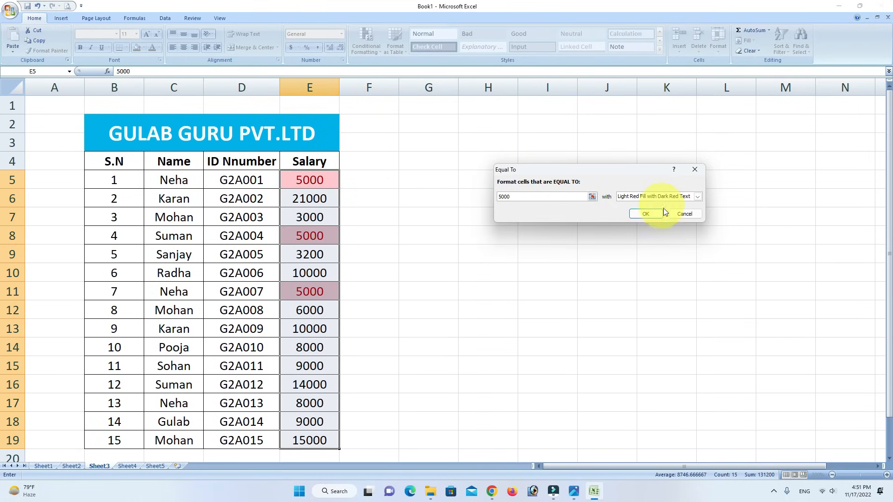
{"action": "left_click", "coordinate": [645, 214]}
{"action": "left_click", "coordinate": [397, 240]}
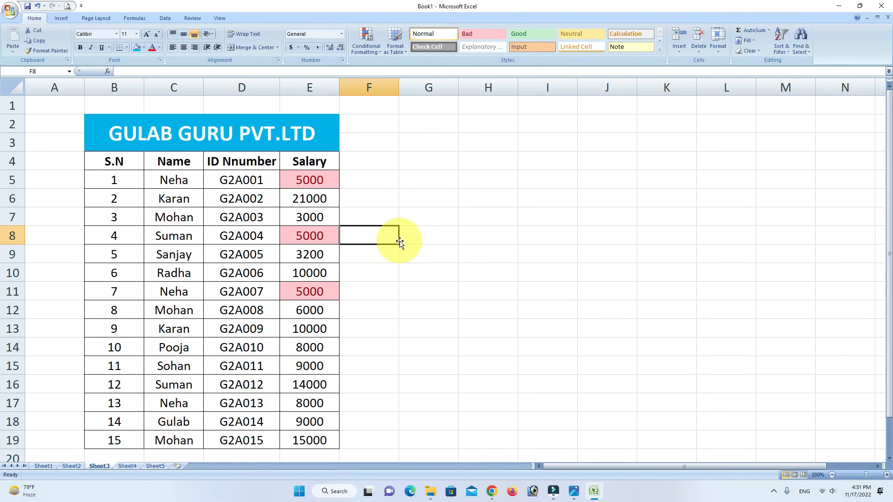
- Undo the Equal To highlight rule on the Salary column
{"action": "key", "text": "ctrl+z"}
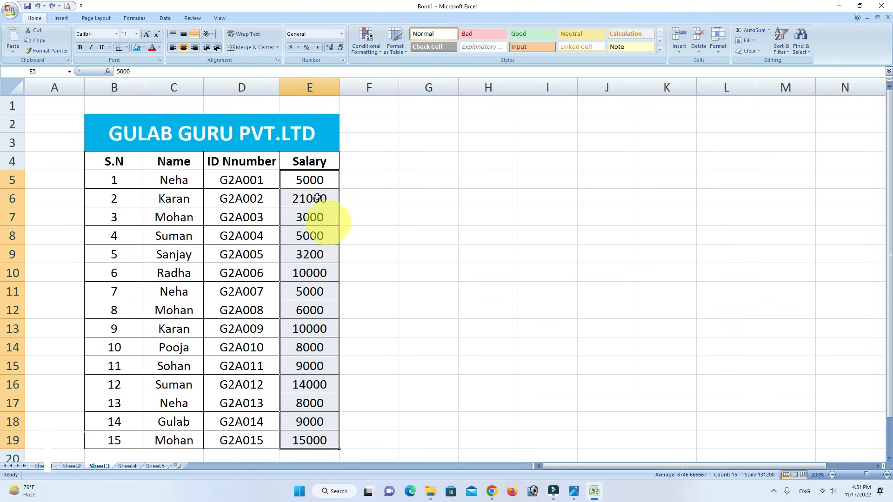
{"action": "left_click", "coordinate": [375, 52]}
{"action": "mouse_move", "coordinate": [395, 67]}
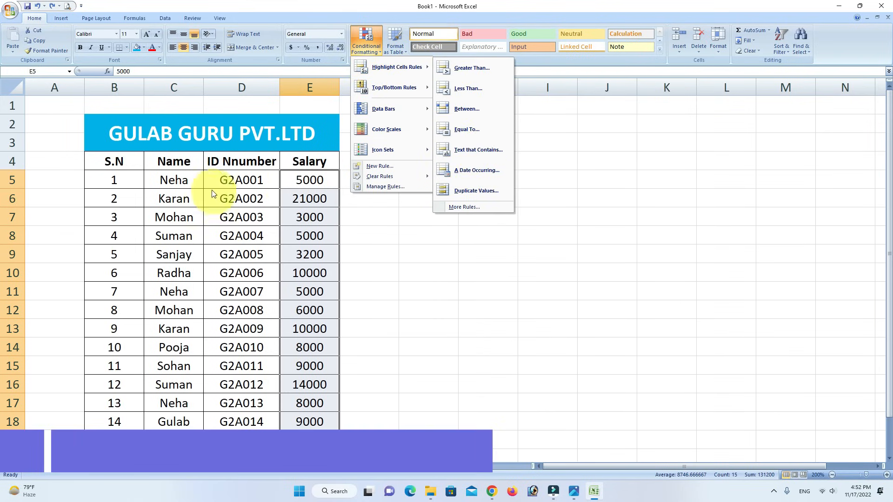
{"action": "left_click", "coordinate": [175, 185]}
- Apply a Text That Contains rule to C5:C19 for the name in C7, using Yellow Fill with Dark Yellow Text
{"action": "left_click_drag", "start_coordinate": [176, 184], "coordinate": [170, 440]}
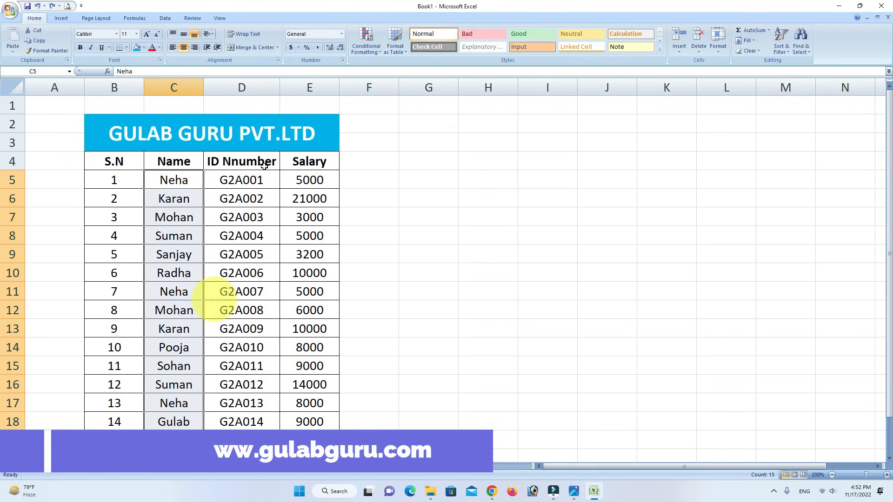
{"action": "left_click", "coordinate": [380, 52]}
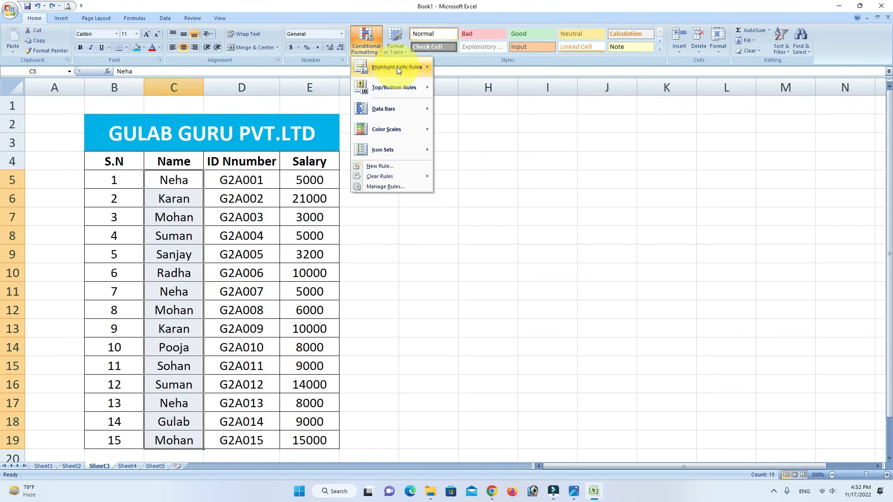
{"action": "mouse_move", "coordinate": [397, 67]}
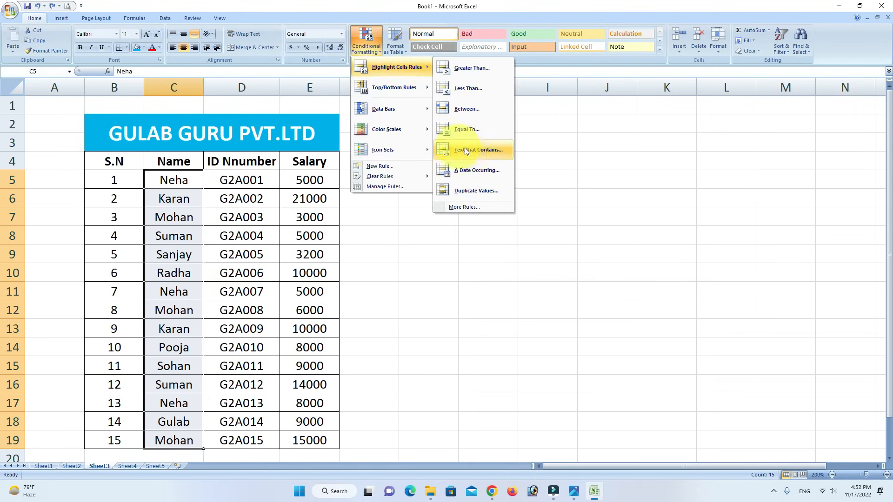
{"action": "left_click", "coordinate": [481, 150]}
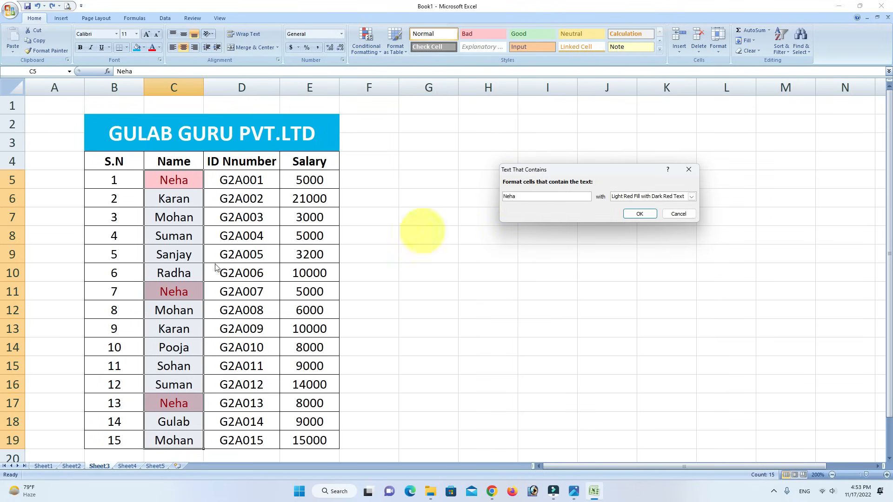
{"action": "left_click_drag", "start_coordinate": [545, 201], "coordinate": [485, 195]}
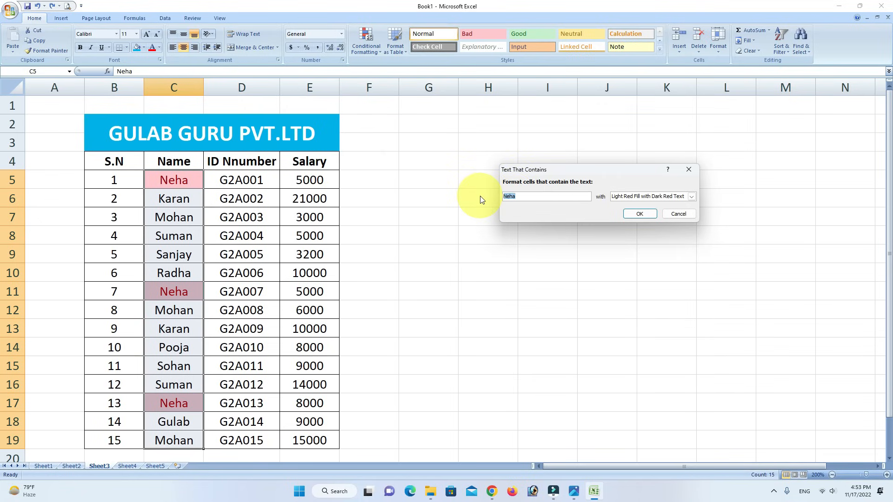
{"action": "type", "text": "mohan"}
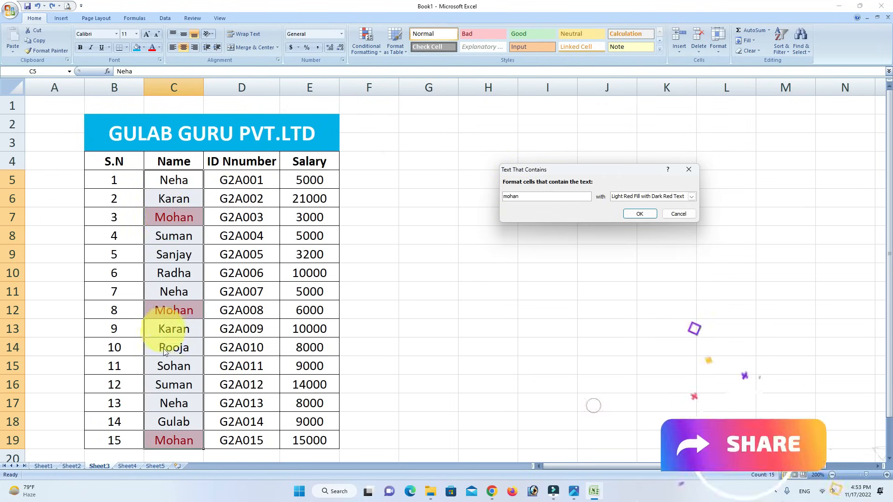
{"action": "left_click", "coordinate": [692, 196]}
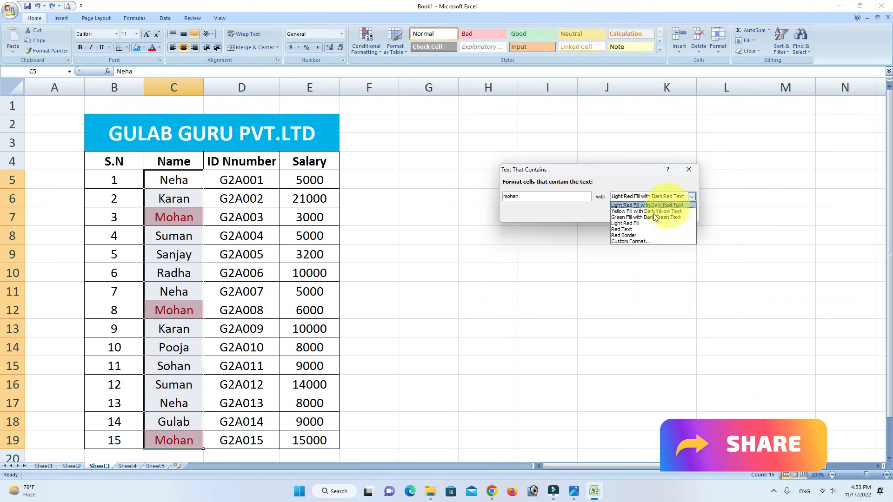
{"action": "left_click", "coordinate": [628, 211]}
{"action": "left_click", "coordinate": [634, 216]}
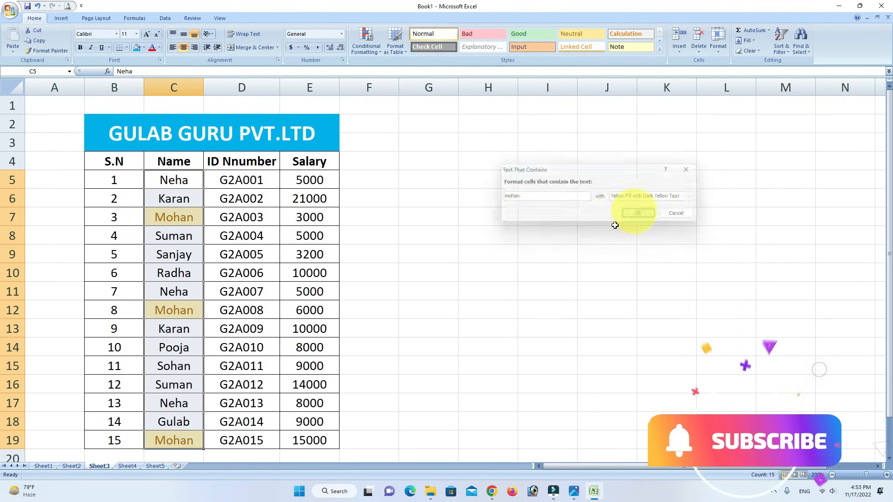
{"action": "left_click", "coordinate": [563, 272]}
{"action": "left_click", "coordinate": [511, 414]}
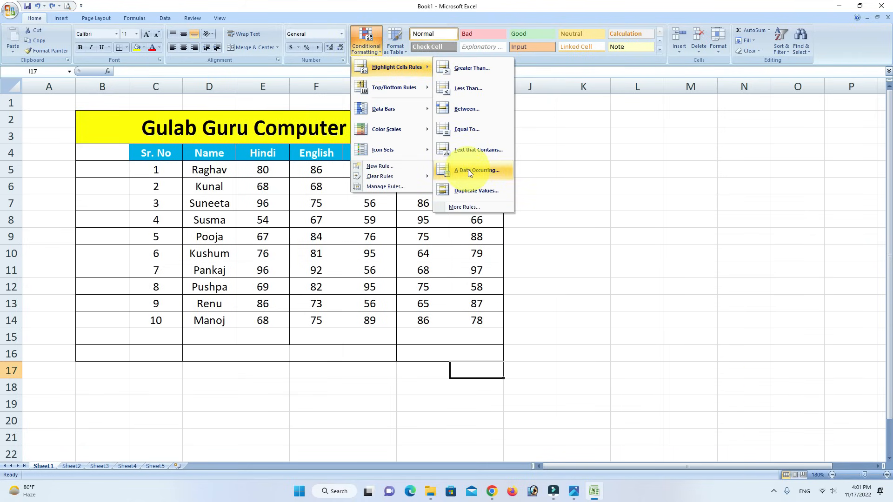
- Examine the date periods offered by the A Date Occurring highlight rule on Sheet1
{"action": "left_click", "coordinate": [469, 173]}
{"action": "left_click", "coordinate": [586, 181]}
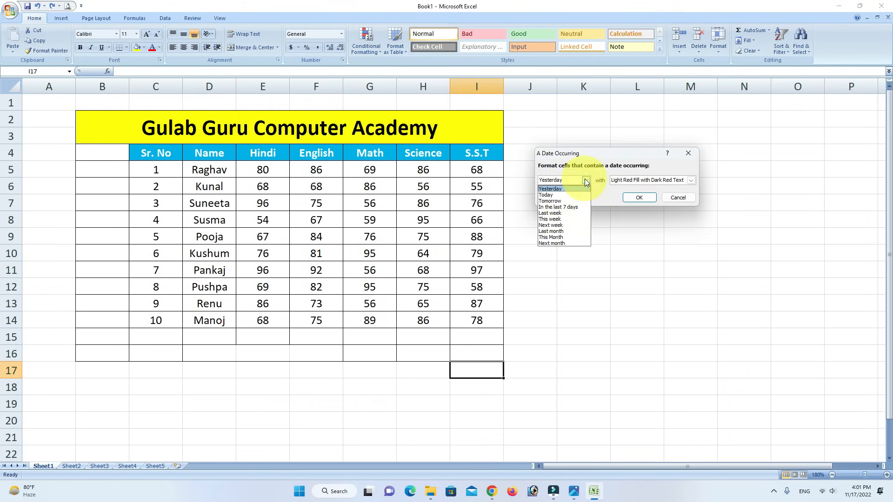
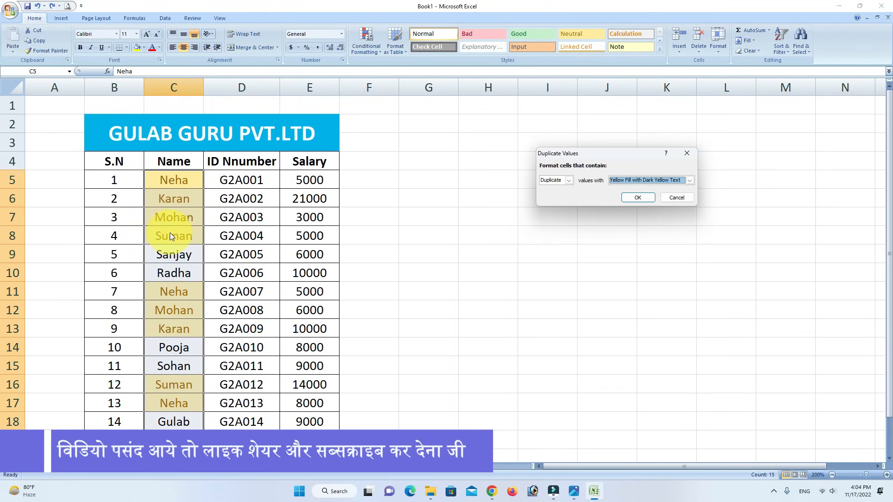
- Apply the Duplicate Values rule to the names in C5:C19 on Sheet3 with Yellow Fill with Dark Yellow Text
{"action": "left_click", "coordinate": [636, 197]}
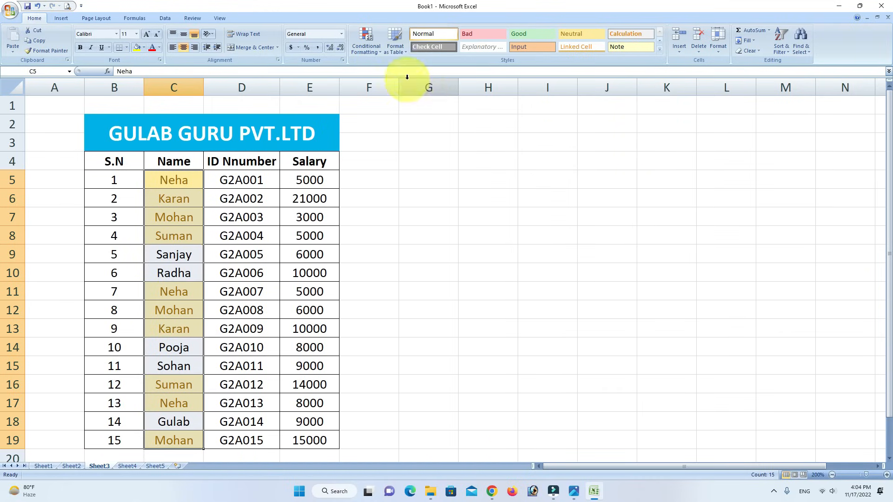
{"action": "left_click", "coordinate": [372, 51]}
{"action": "mouse_move", "coordinate": [396, 67]}
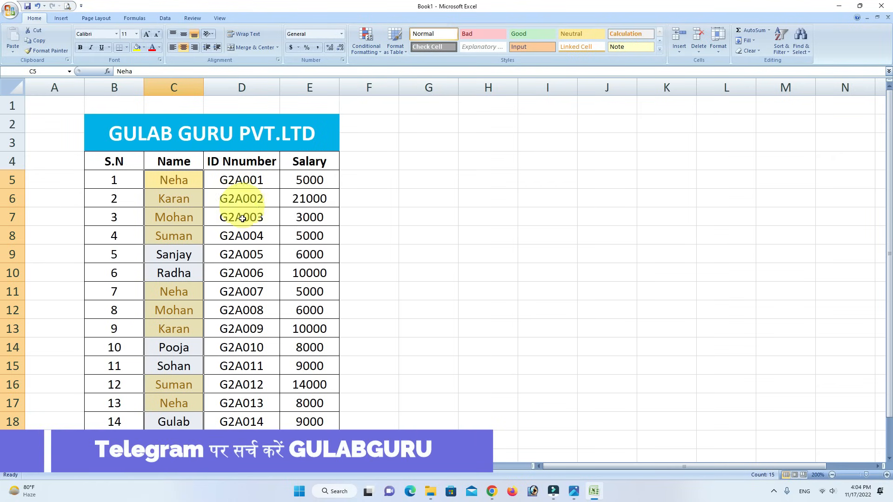
- Apply a Duplicate Values rule to the ID numbers in D5:D19 with Light Red Fill with Dark Red Text
{"action": "left_click", "coordinate": [244, 180]}
{"action": "left_click_drag", "start_coordinate": [244, 180], "coordinate": [242, 441]}
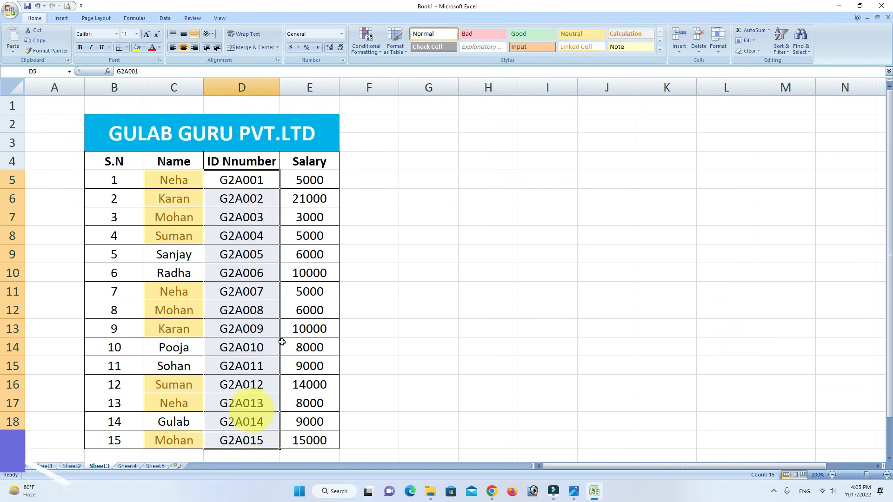
{"action": "left_click", "coordinate": [369, 47]}
{"action": "mouse_move", "coordinate": [400, 67]}
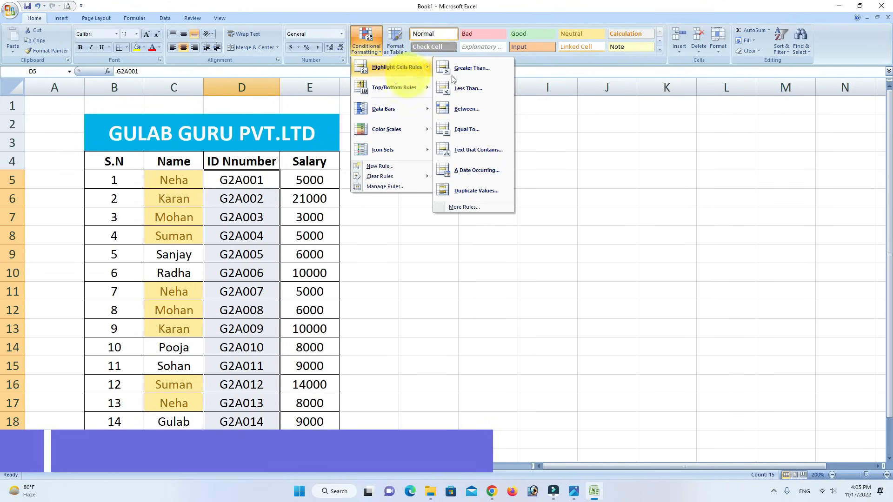
{"action": "left_click", "coordinate": [468, 189]}
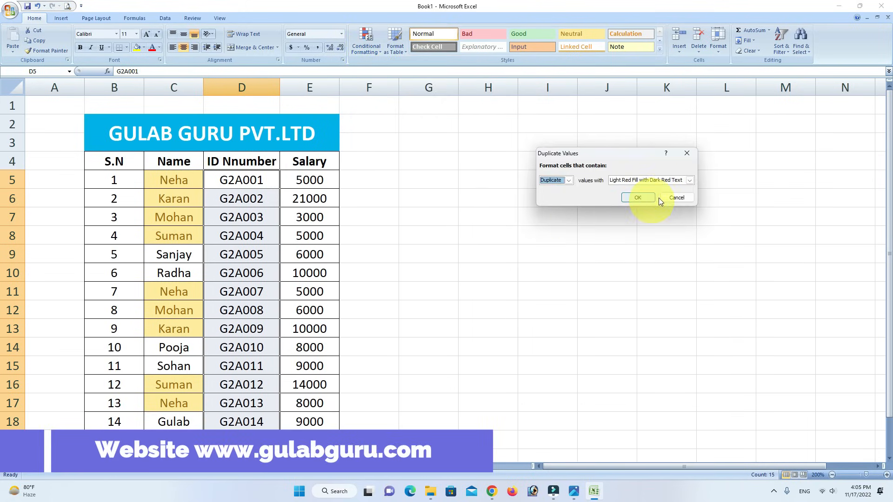
{"action": "left_click", "coordinate": [643, 197]}
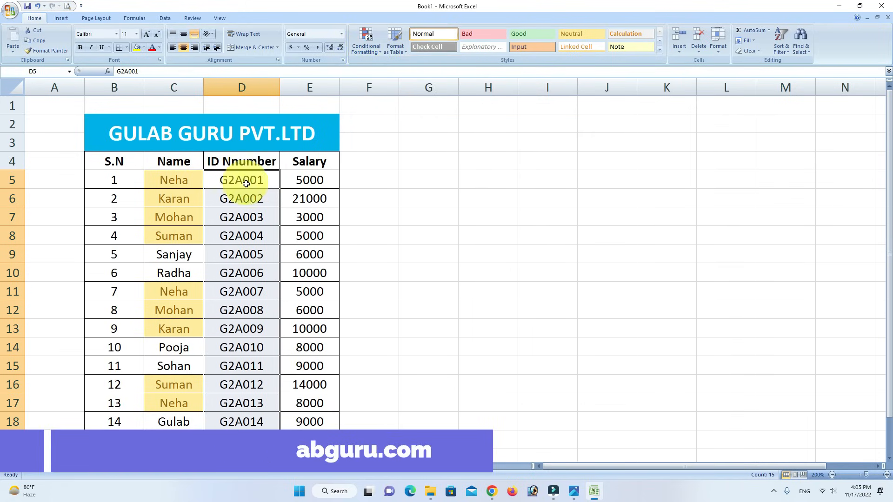
- Change the ID number in D12 so that it duplicates the one in D5
{"action": "left_click", "coordinate": [259, 312]}
{"action": "double_click", "coordinate": [263, 310]}
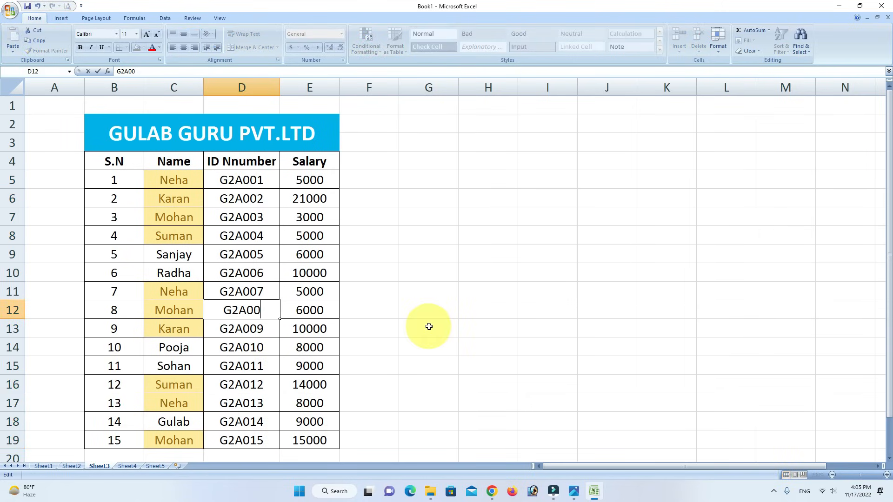
{"action": "left_click", "coordinate": [559, 318]}
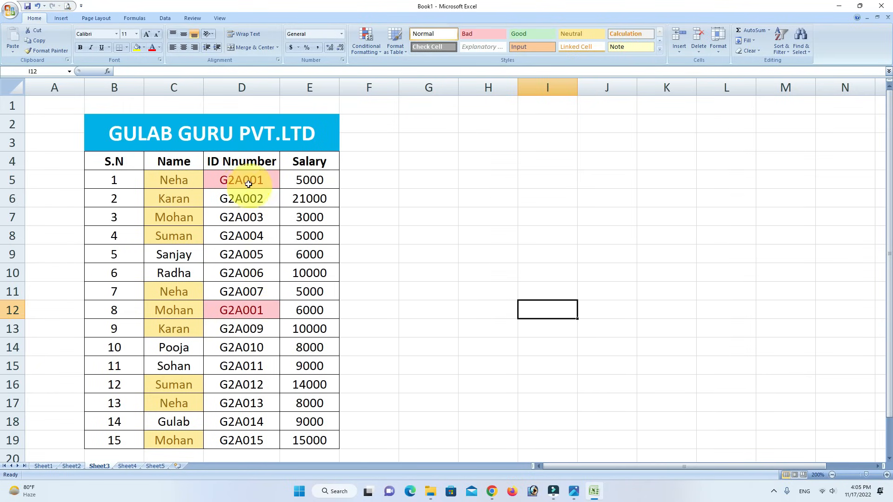
- Restore the original ID number in D12 by changing its last digit to 8
{"action": "double_click", "coordinate": [261, 312]}
{"action": "key", "text": "BackSpace"}
{"action": "type", "text": "1"}
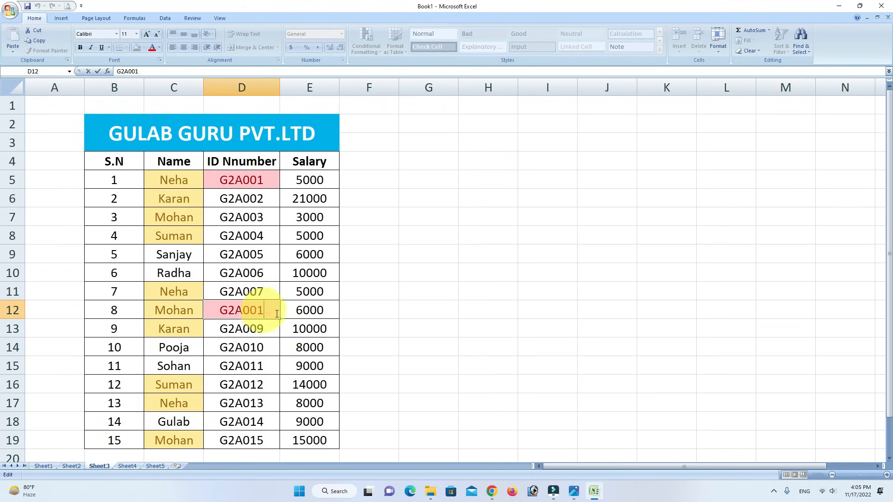
{"action": "left_click", "coordinate": [451, 343]}
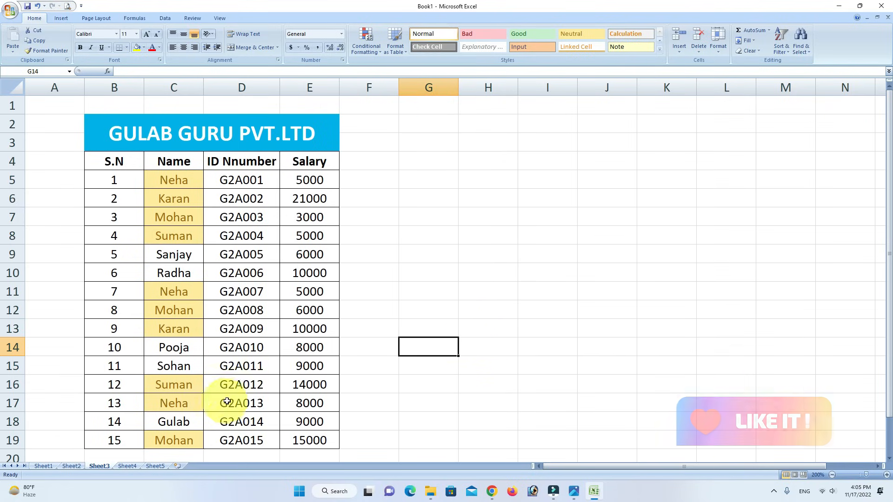
- Preview the Duplicate Values rule on the sales figures in C5:H14 of Sheet4 without applying it
{"action": "left_click", "coordinate": [127, 466]}
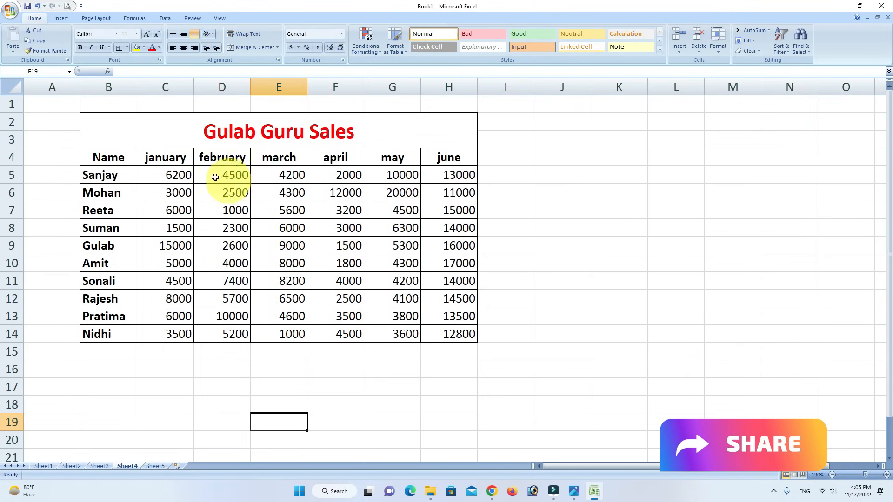
{"action": "left_click_drag", "start_coordinate": [176, 174], "coordinate": [438, 333]}
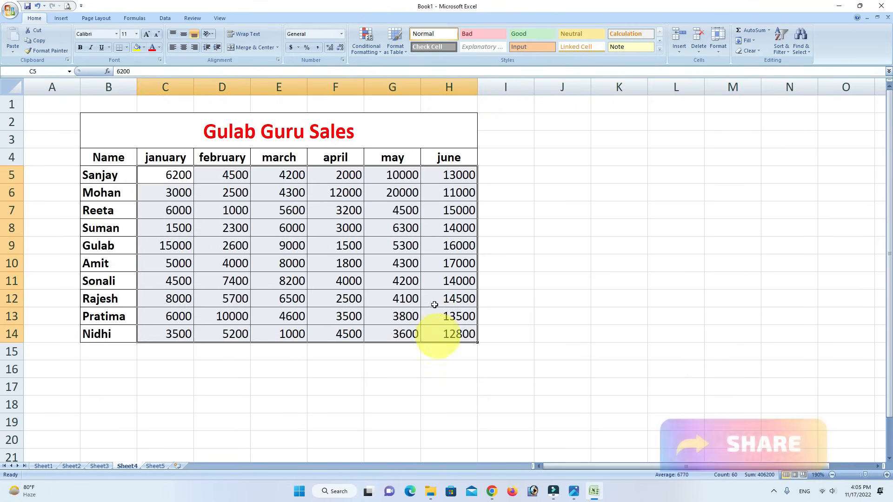
{"action": "left_click", "coordinate": [376, 49]}
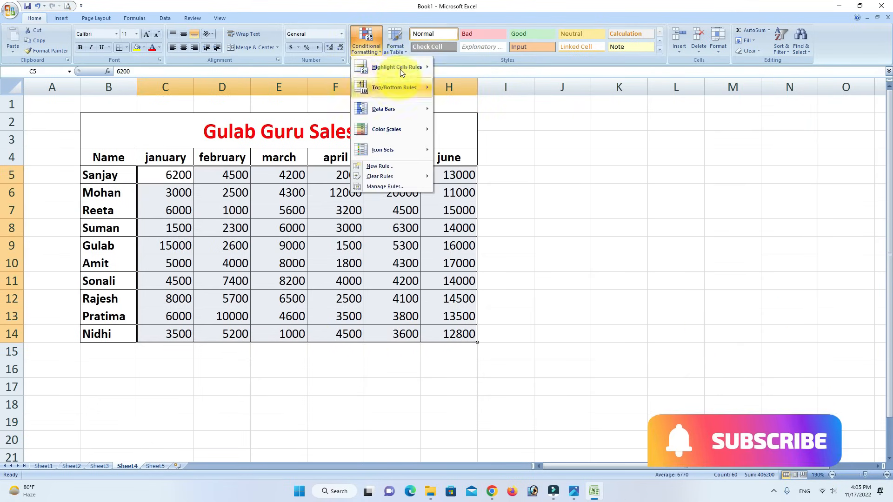
{"action": "mouse_move", "coordinate": [409, 67]}
{"action": "left_click", "coordinate": [479, 190]}
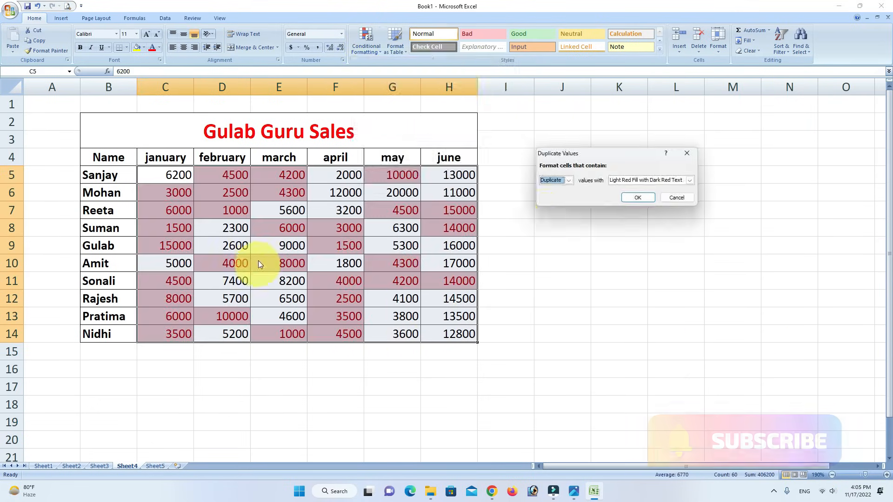
{"action": "left_click", "coordinate": [680, 198]}
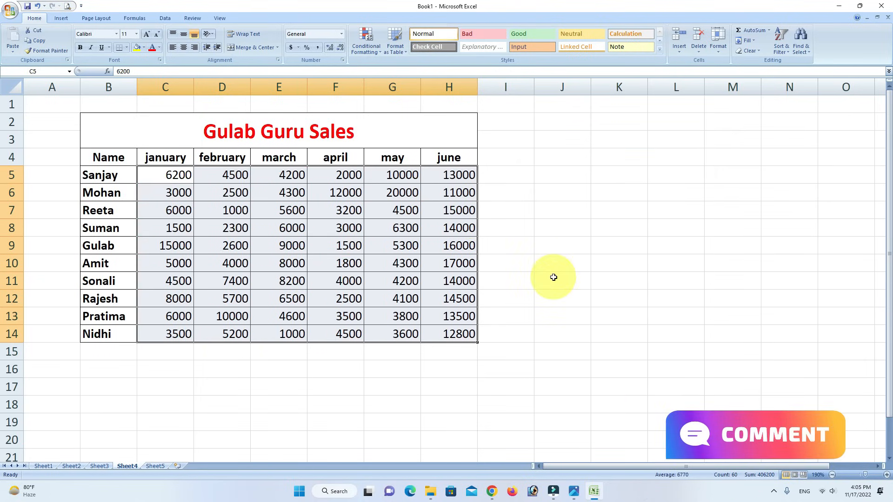
{"action": "left_click", "coordinate": [553, 277]}
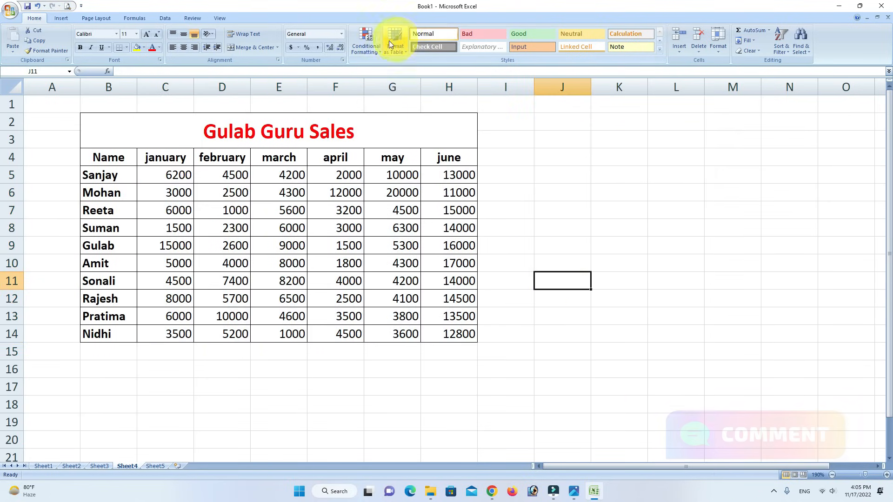
{"action": "left_click", "coordinate": [367, 41]}
{"action": "mouse_move", "coordinate": [395, 67]}
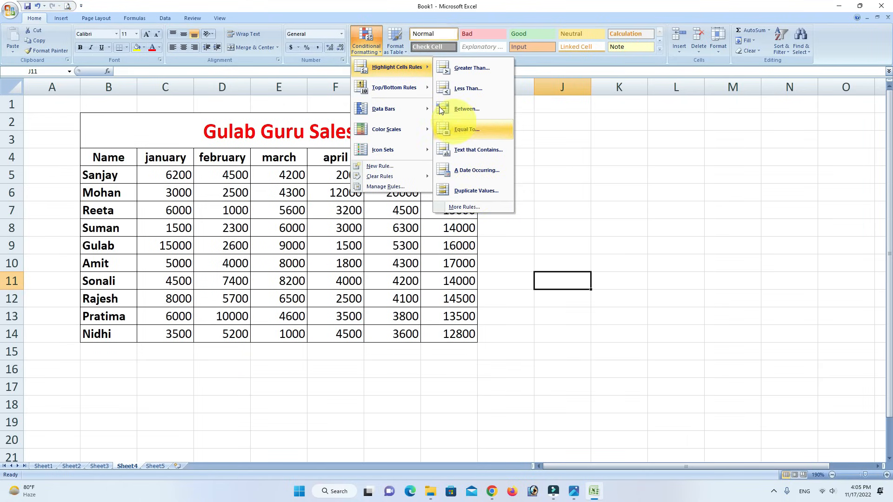
{"action": "mouse_move", "coordinate": [377, 93]}
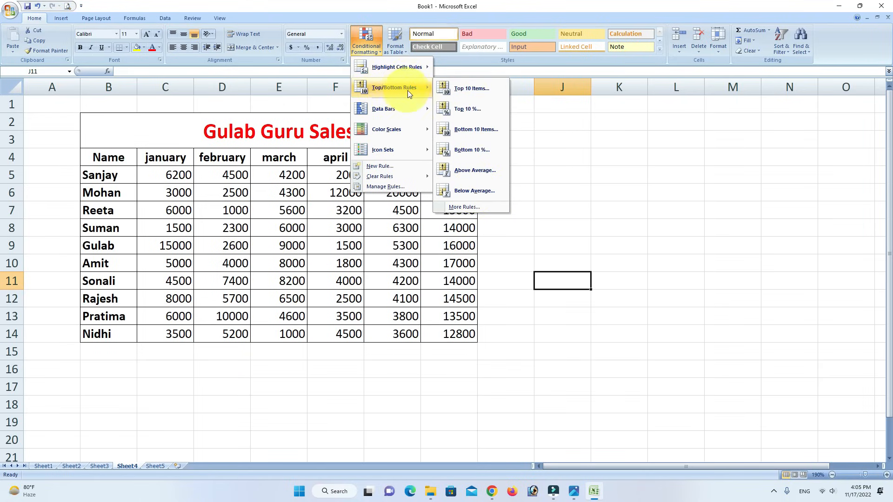
{"action": "left_click", "coordinate": [552, 225]}
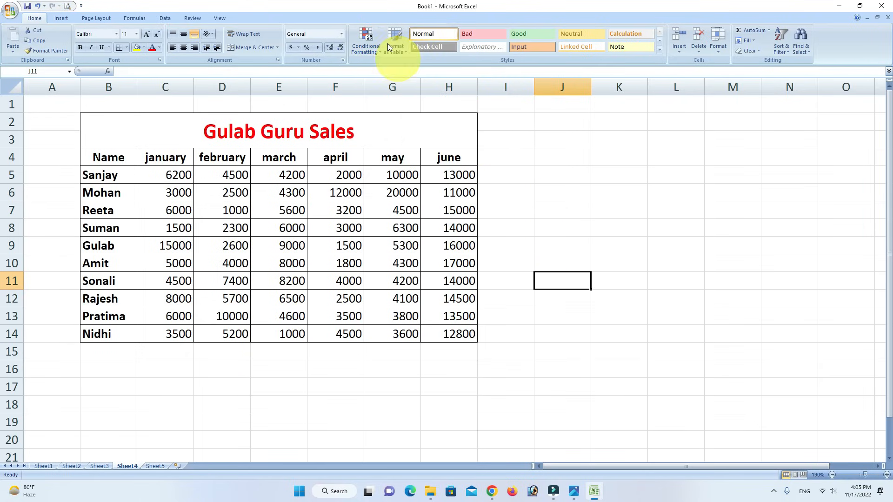
{"action": "left_click", "coordinate": [369, 49]}
{"action": "mouse_move", "coordinate": [396, 88]}
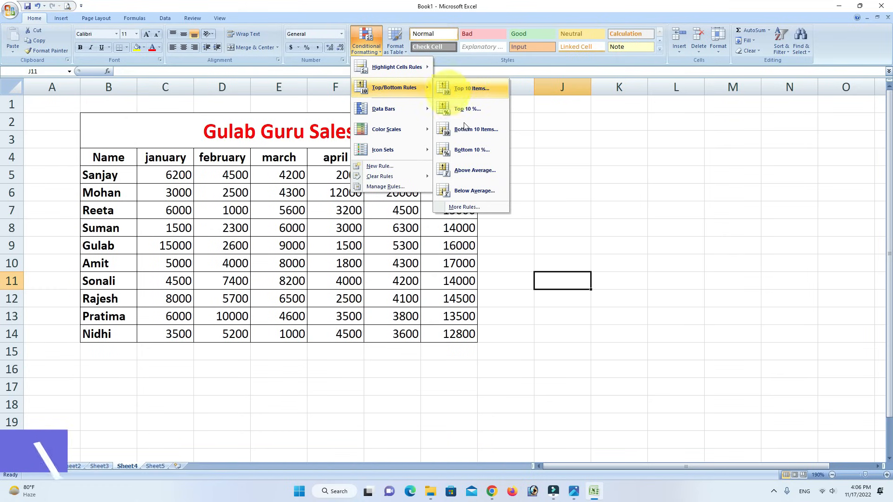
{"action": "left_click", "coordinate": [565, 203]}
- Preview a Top 10 Items rule on the sales figures in C5:H14 with the item count raised to 15
{"action": "left_click_drag", "start_coordinate": [178, 176], "coordinate": [455, 334]}
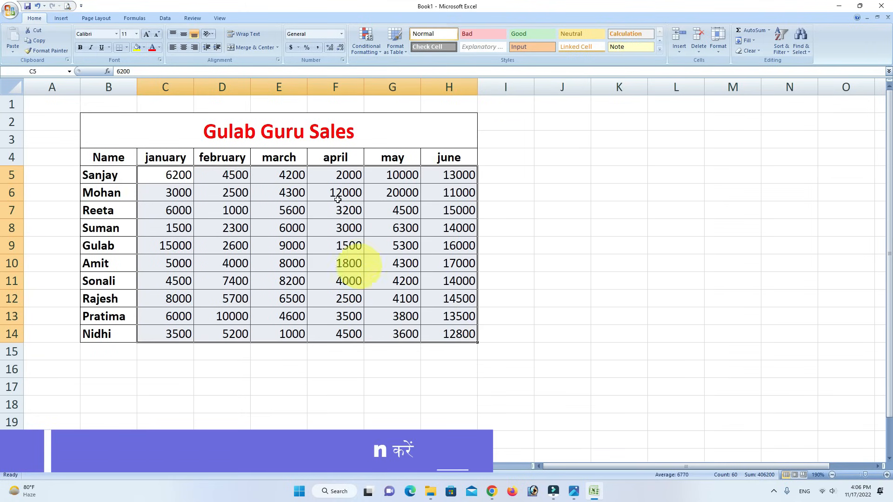
{"action": "left_click", "coordinate": [358, 49]}
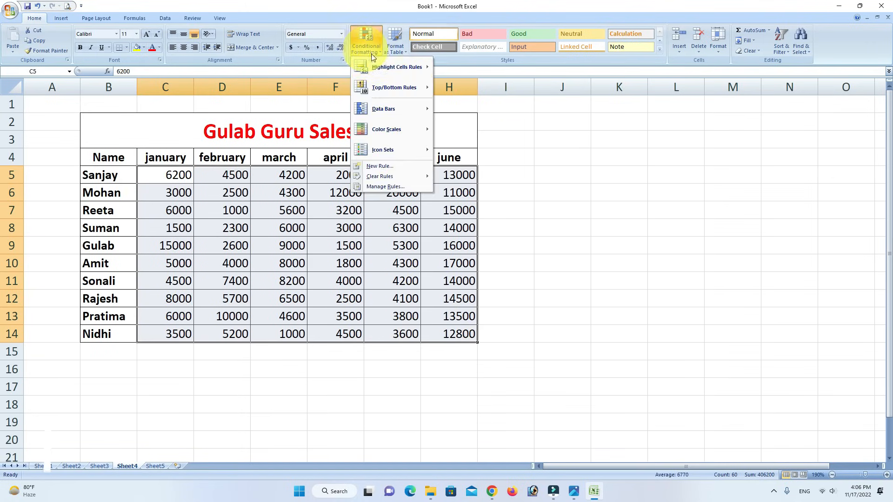
{"action": "left_click", "coordinate": [472, 88]}
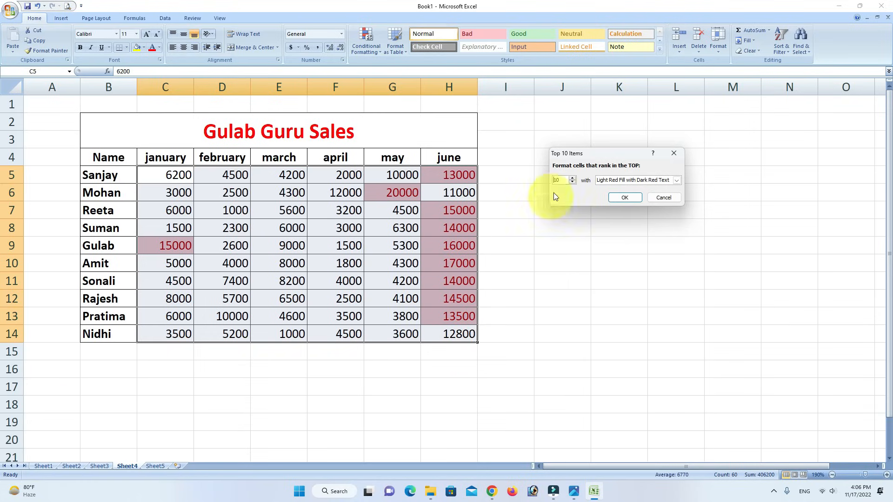
{"action": "left_click", "coordinate": [573, 179]}
{"action": "left_click", "coordinate": [572, 178]}
{"action": "left_click", "coordinate": [572, 178]}
{"action": "left_click", "coordinate": [573, 178]}
{"action": "left_click", "coordinate": [573, 178]}
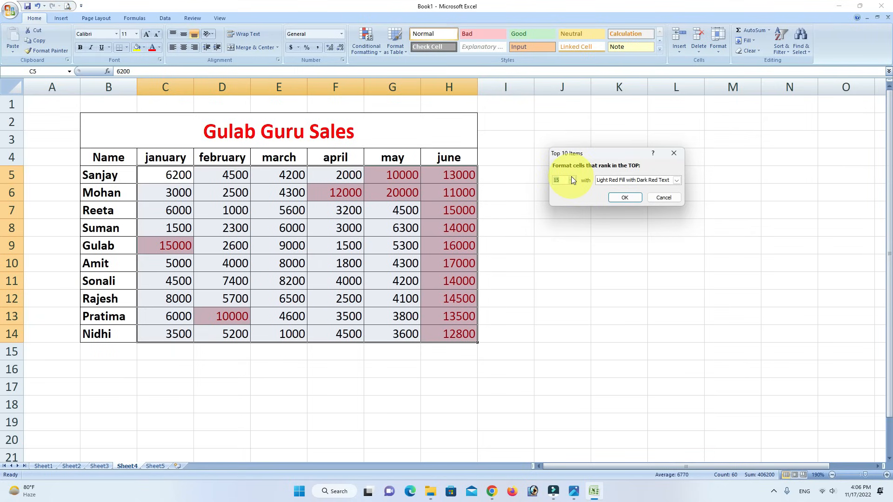
- Lower the previewed Top 10 Items rule to 5 items and discard it without applying
{"action": "left_click", "coordinate": [571, 182]}
{"action": "left_click", "coordinate": [571, 182]}
{"action": "left_click", "coordinate": [570, 182]}
{"action": "left_click", "coordinate": [571, 182]}
{"action": "left_click", "coordinate": [571, 182]}
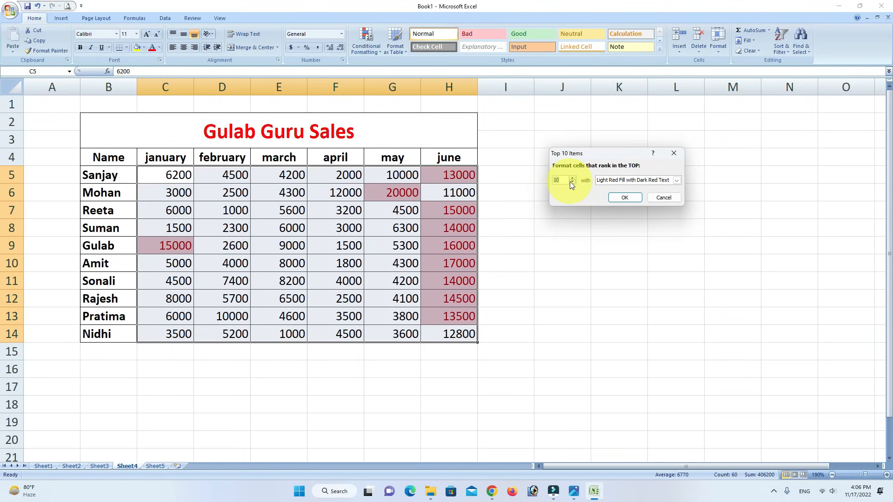
{"action": "left_click", "coordinate": [571, 181]}
{"action": "left_click", "coordinate": [571, 181]}
{"action": "left_click", "coordinate": [571, 182]}
{"action": "left_click", "coordinate": [571, 181]}
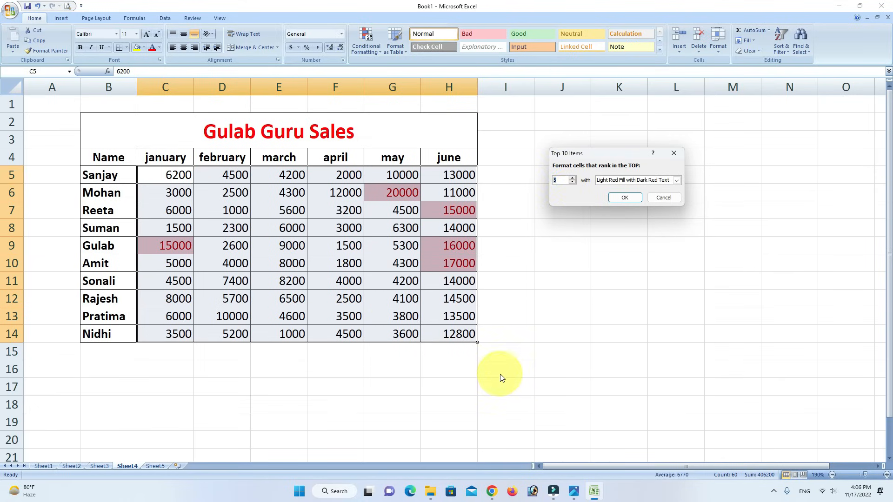
{"action": "left_click", "coordinate": [664, 198]}
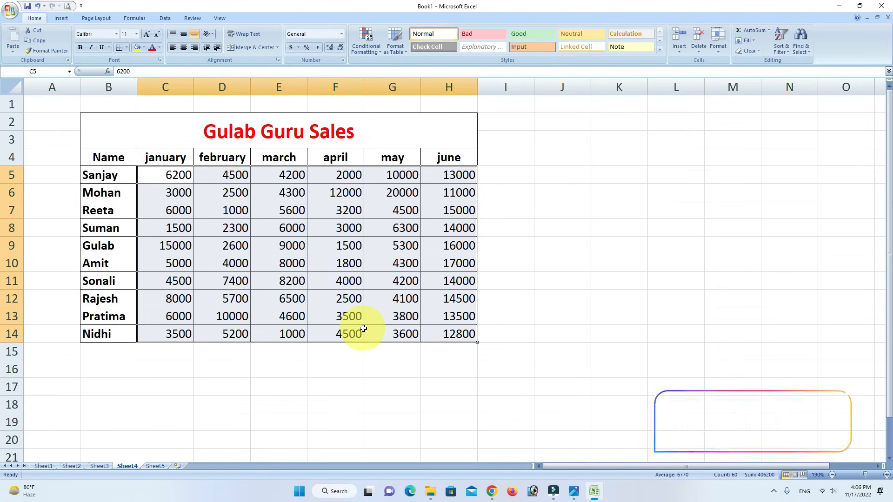
- Open a Top 10 Items rule for the salaries in E5:E19 of Sheet3
{"action": "left_click", "coordinate": [99, 465]}
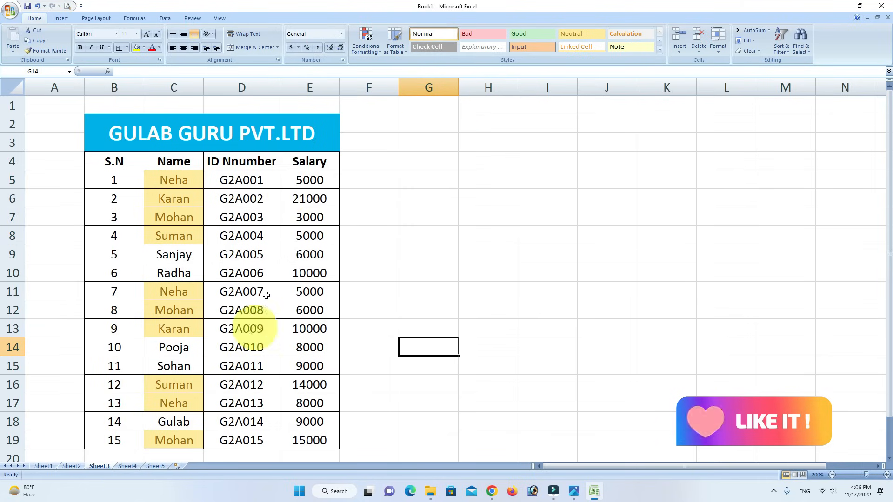
{"action": "left_click", "coordinate": [303, 179]}
{"action": "left_click_drag", "start_coordinate": [304, 180], "coordinate": [310, 321]}
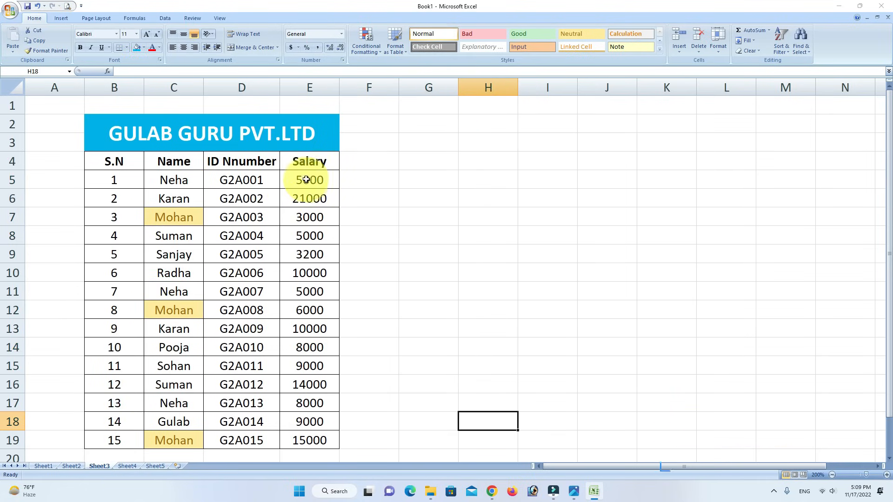
{"action": "left_click_drag", "start_coordinate": [307, 180], "coordinate": [309, 439]}
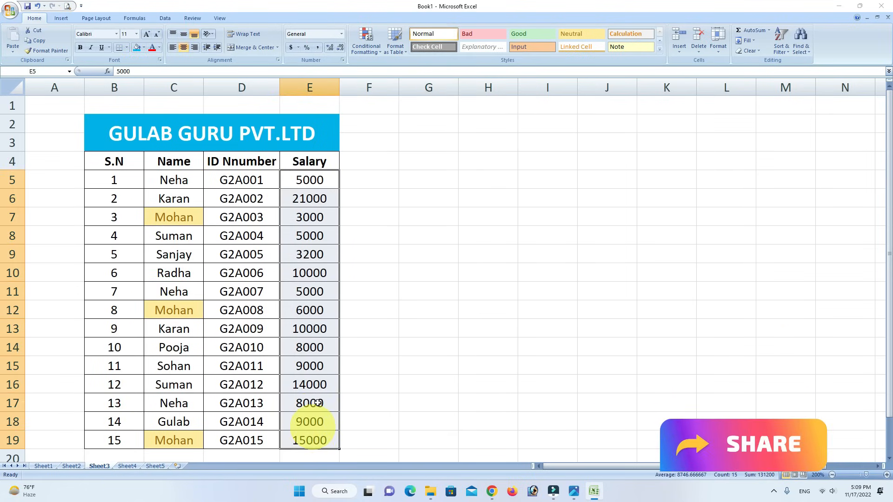
{"action": "left_click", "coordinate": [366, 51]}
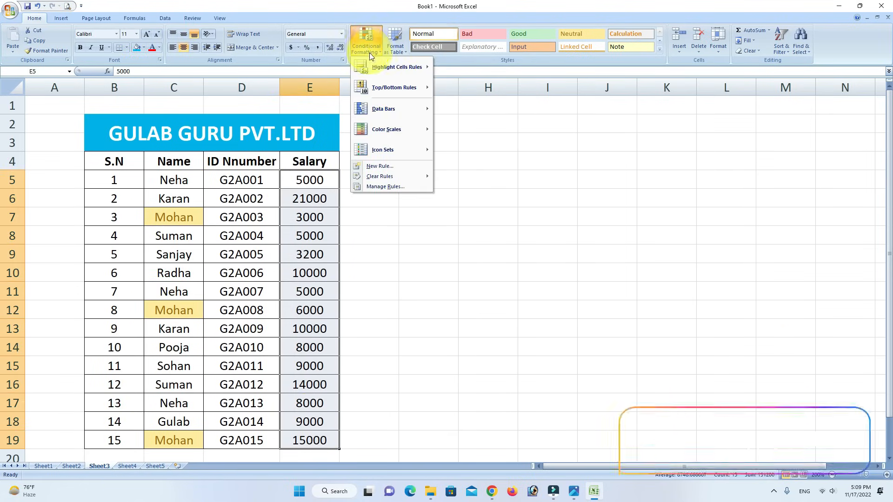
{"action": "mouse_move", "coordinate": [372, 68]}
{"action": "mouse_move", "coordinate": [383, 86]}
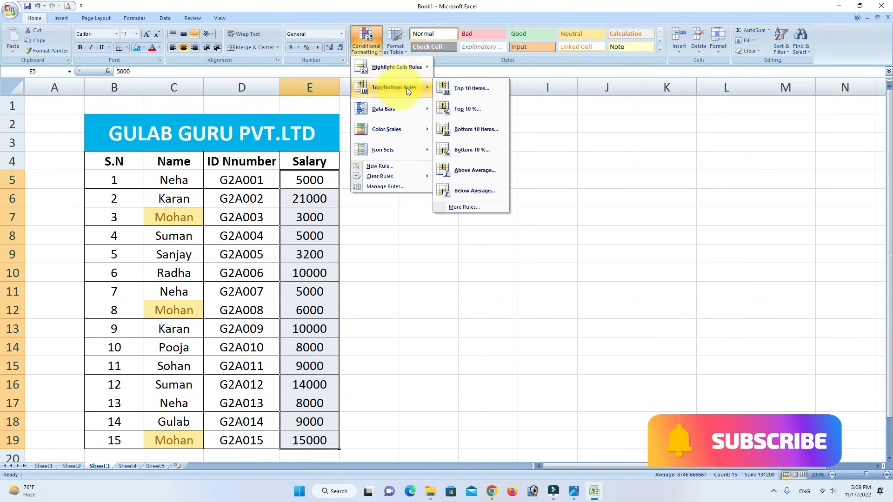
{"action": "left_click", "coordinate": [464, 88]}
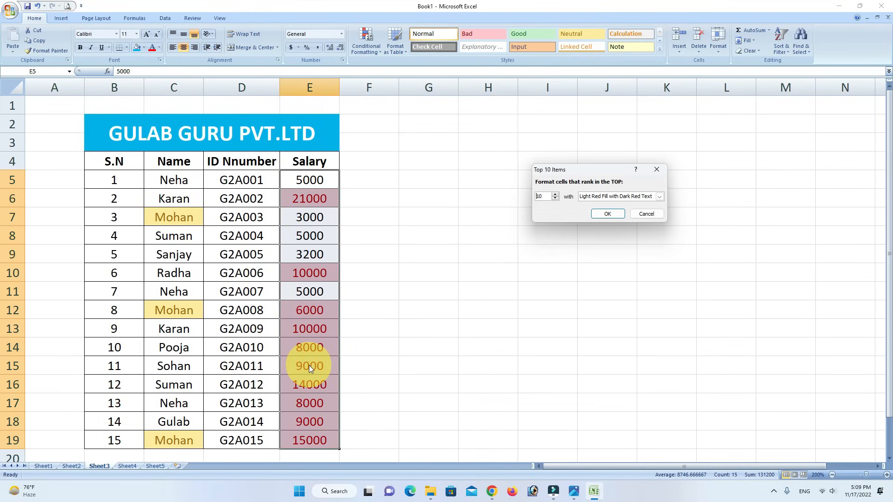
- Limit the salary rule to the top 5 items and apply it with Yellow Fill with Dark Yellow Text
{"action": "left_click", "coordinate": [555, 198]}
{"action": "left_click", "coordinate": [554, 198]}
{"action": "left_click", "coordinate": [554, 198]}
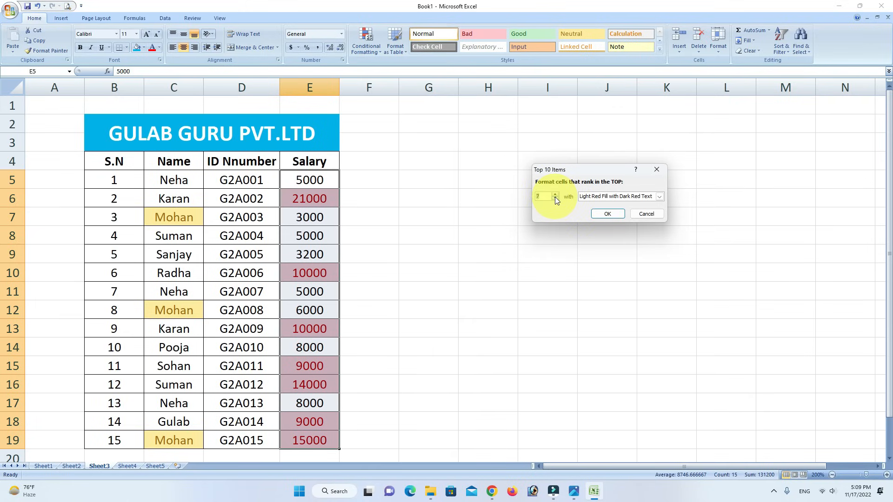
{"action": "left_click", "coordinate": [554, 198]}
{"action": "left_click", "coordinate": [554, 198]}
{"action": "left_click", "coordinate": [555, 194]}
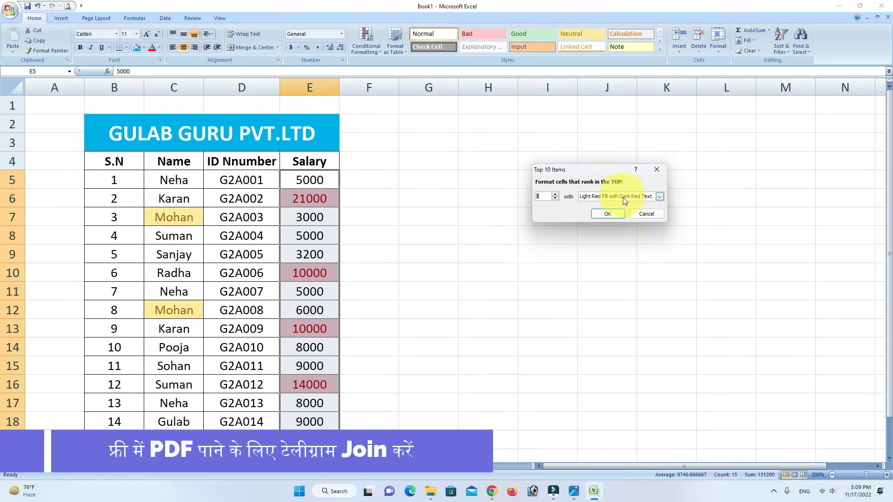
{"action": "left_click", "coordinate": [660, 196]}
{"action": "left_click", "coordinate": [614, 212]}
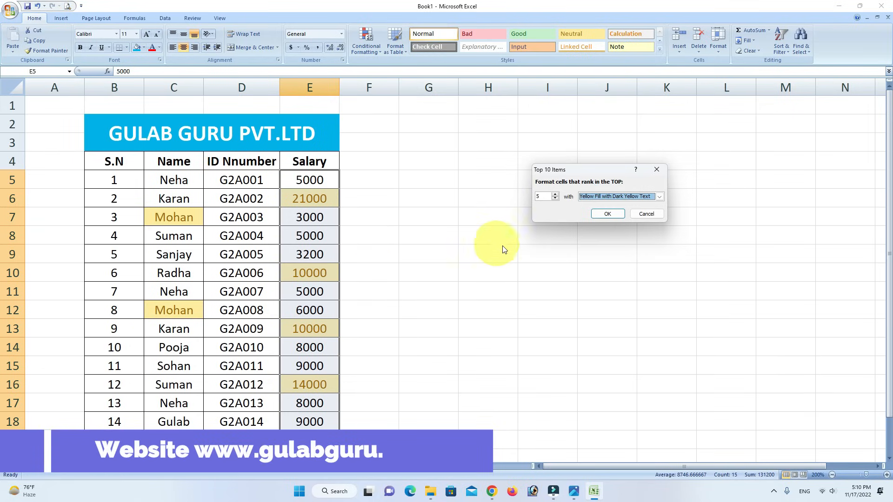
{"action": "left_click", "coordinate": [609, 214]}
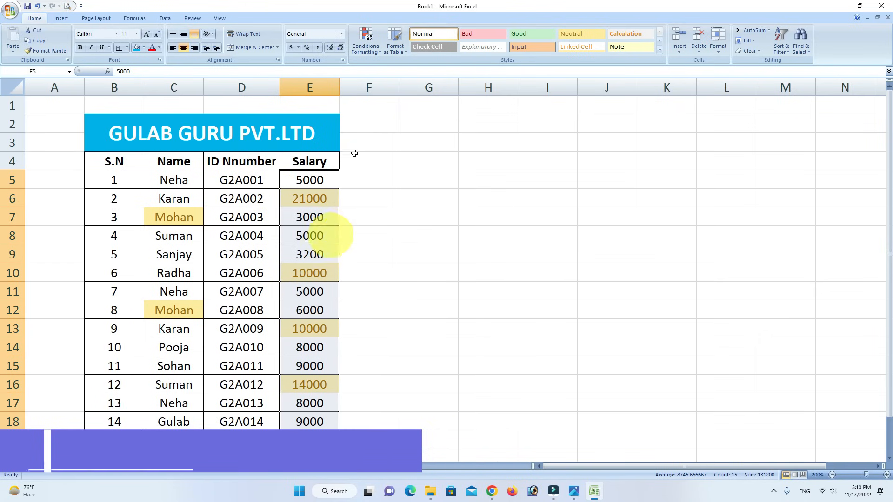
- Apply a Bottom 10 Items rule to the salaries in E5:E19, limited to 5 items with Light Red Fill with Dark Red Text
{"action": "left_click", "coordinate": [377, 53]}
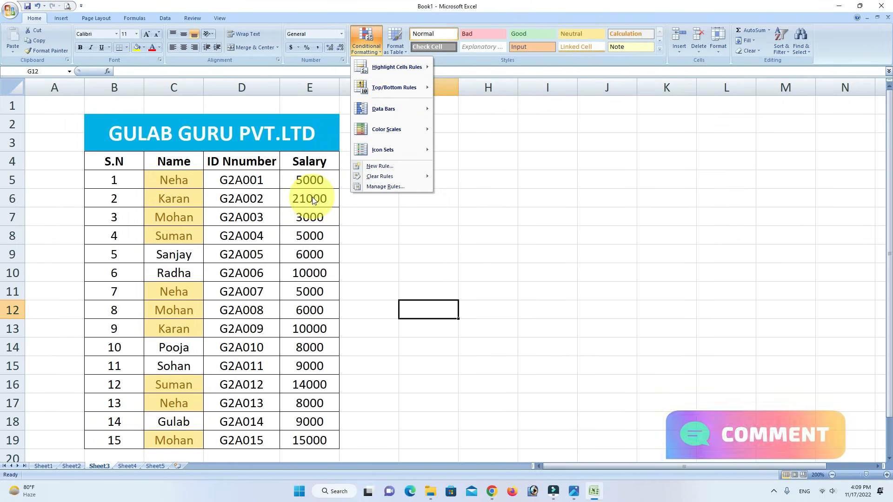
{"action": "left_click", "coordinate": [310, 178]}
{"action": "left_click_drag", "start_coordinate": [311, 178], "coordinate": [307, 434]}
{"action": "left_click", "coordinate": [377, 50]}
{"action": "mouse_move", "coordinate": [397, 90]}
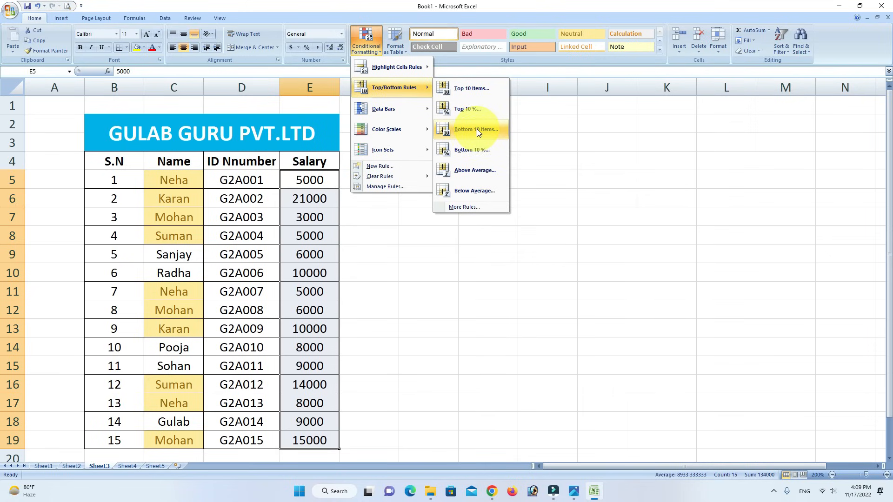
{"action": "left_click", "coordinate": [476, 129]}
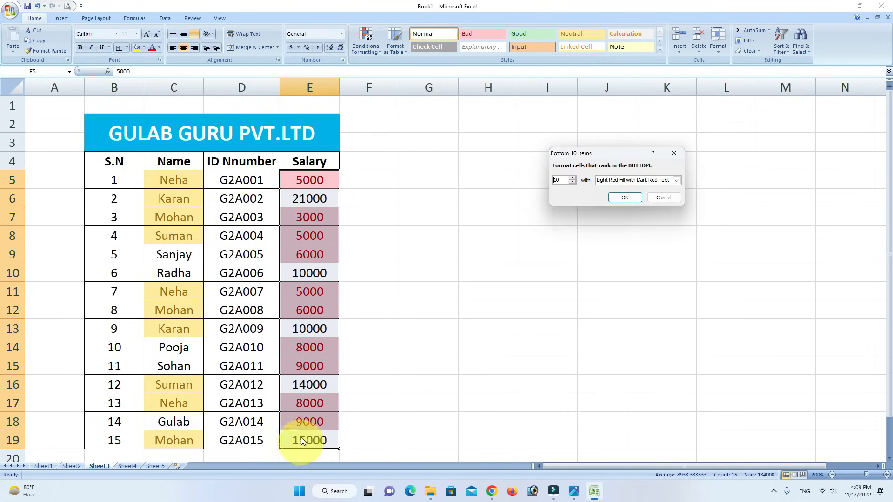
{"action": "left_click", "coordinate": [571, 182]}
{"action": "left_click", "coordinate": [571, 182]}
{"action": "left_click", "coordinate": [571, 182]}
{"action": "left_click", "coordinate": [571, 182]}
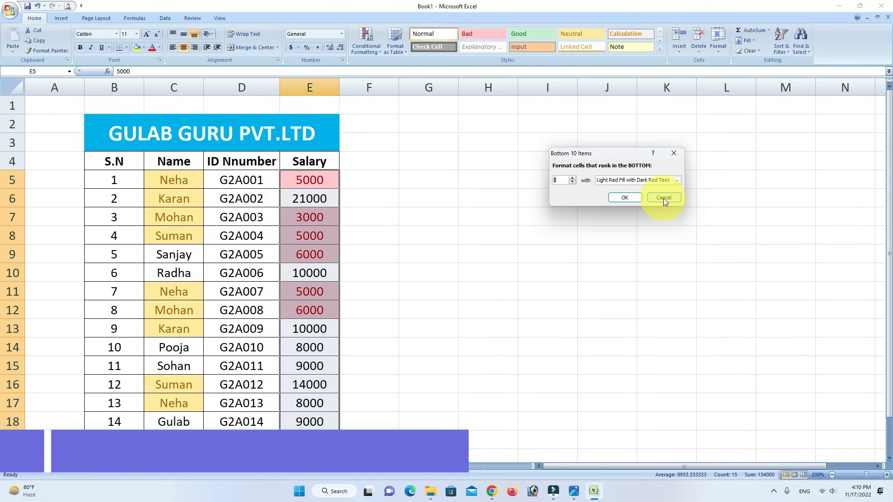
{"action": "left_click", "coordinate": [626, 198]}
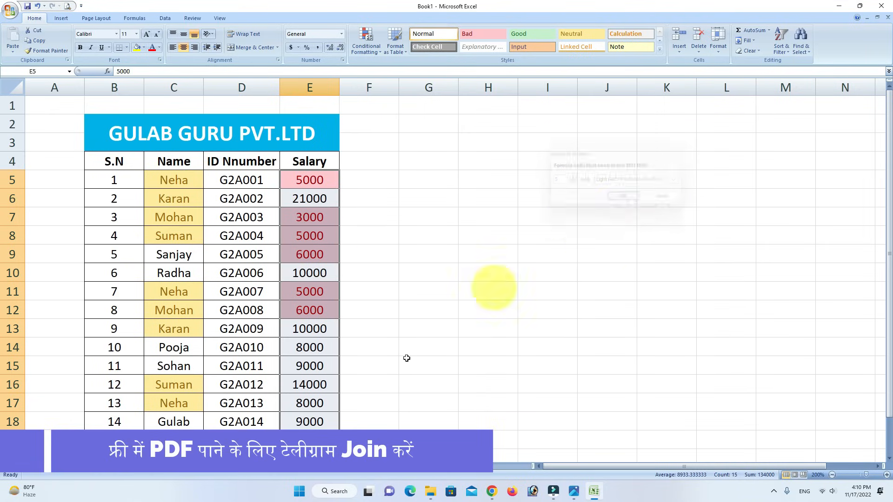
- Preview a Bottom 10 Items rule on the sales figures in C5:H14 of Sheet4 with the item count raised to 18
{"action": "left_click", "coordinate": [133, 466]}
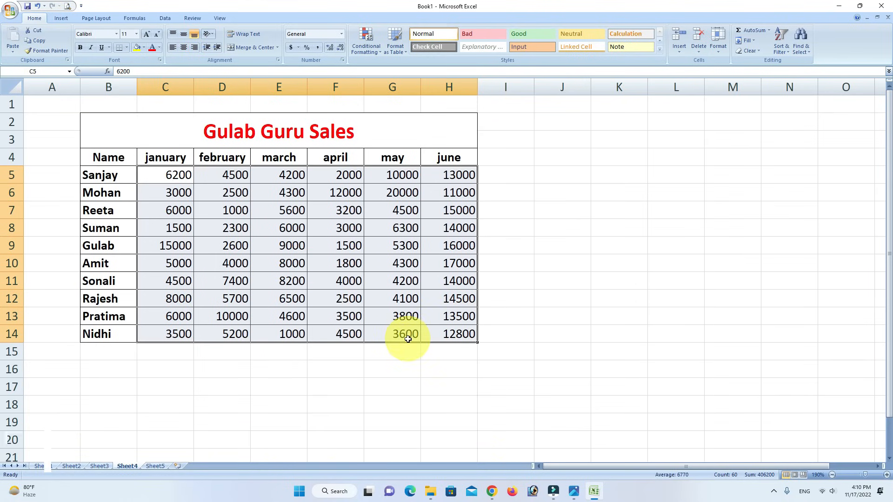
{"action": "left_click", "coordinate": [380, 51]}
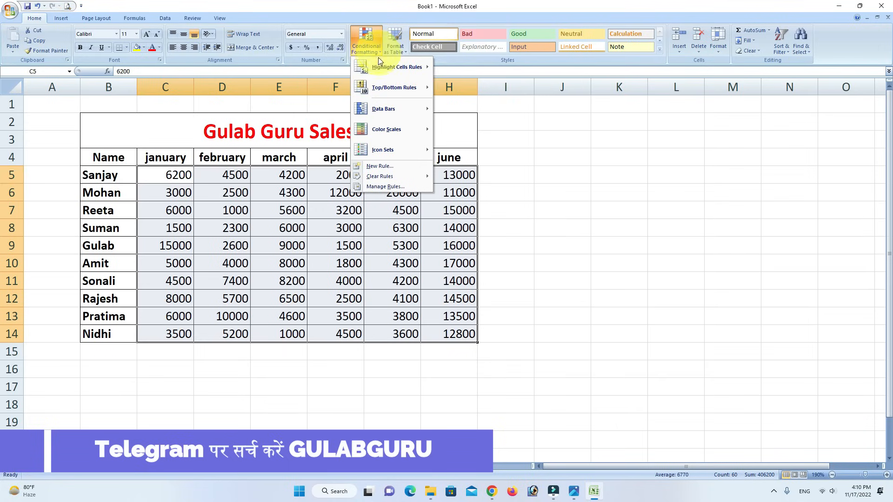
{"action": "mouse_move", "coordinate": [380, 85]}
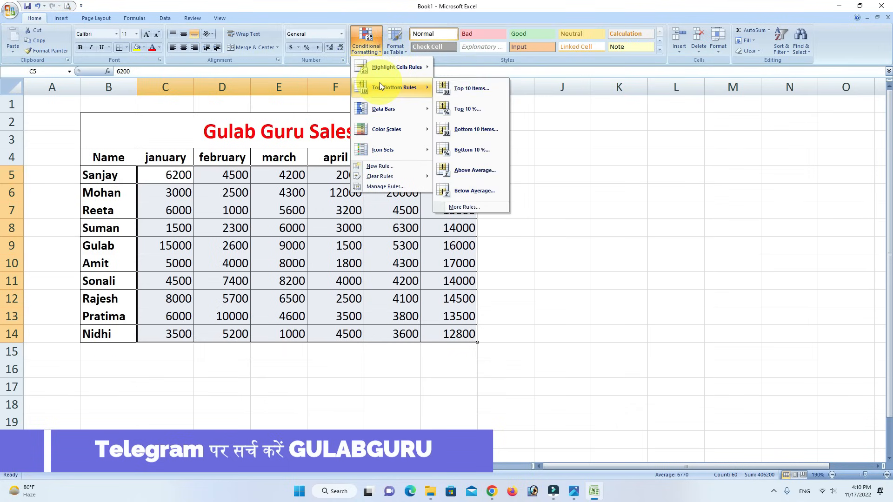
{"action": "left_click", "coordinate": [471, 129]}
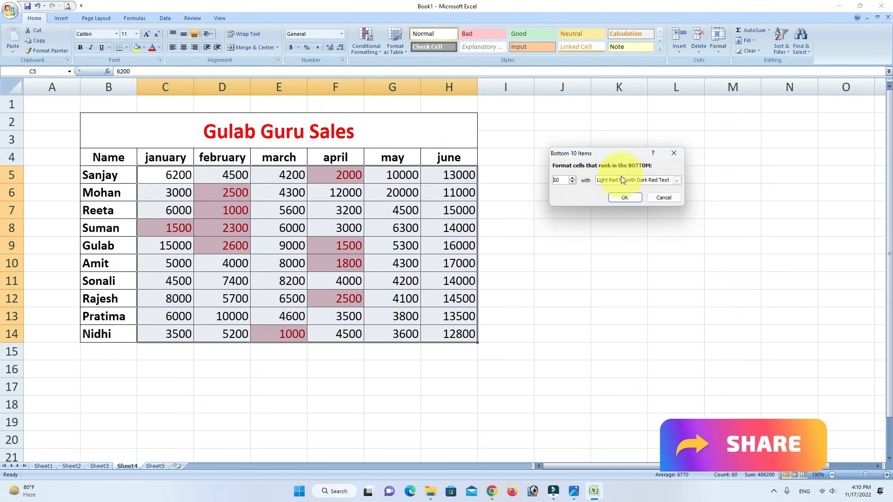
{"action": "left_click", "coordinate": [572, 178]}
{"action": "left_click", "coordinate": [572, 177]}
{"action": "left_click", "coordinate": [572, 178]}
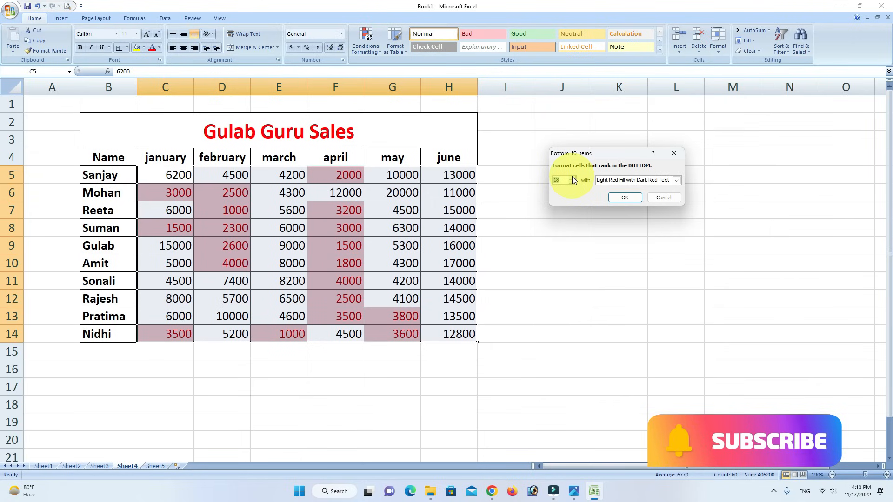
- Lower the item count of the previewed Bottom 10 Items rule to 5 without applying the rule
{"action": "left_click", "coordinate": [572, 182]}
{"action": "left_click", "coordinate": [572, 182]}
{"action": "left_click", "coordinate": [572, 182]}
{"action": "left_click", "coordinate": [572, 181]}
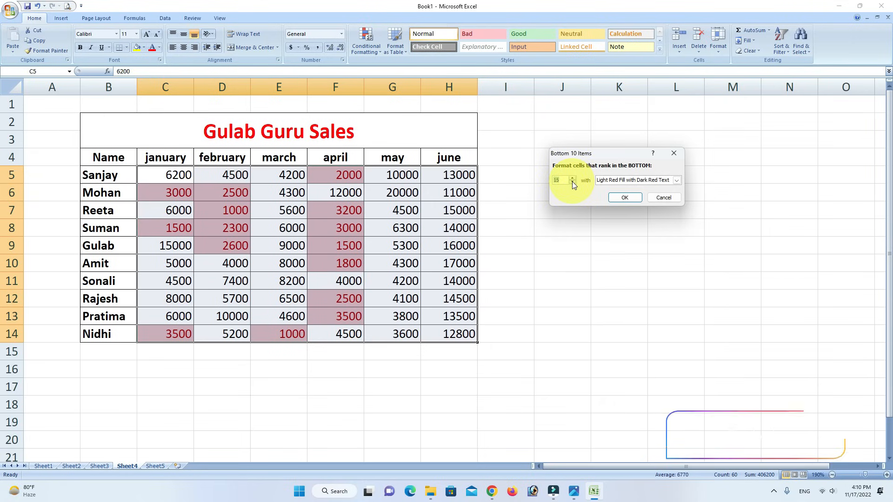
{"action": "left_click", "coordinate": [572, 182]}
{"action": "left_click", "coordinate": [573, 181]}
{"action": "left_click", "coordinate": [573, 182]}
{"action": "left_click", "coordinate": [573, 182]}
{"action": "left_click", "coordinate": [572, 182]}
{"action": "left_click", "coordinate": [572, 182]}
{"action": "left_click", "coordinate": [573, 182]}
{"action": "left_click", "coordinate": [572, 182]}
{"action": "left_click", "coordinate": [572, 181]}
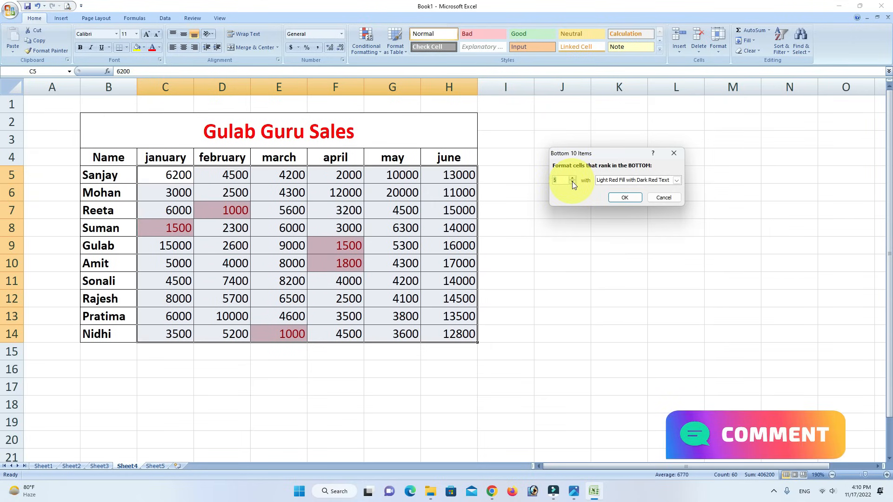
{"action": "left_click", "coordinate": [573, 182]}
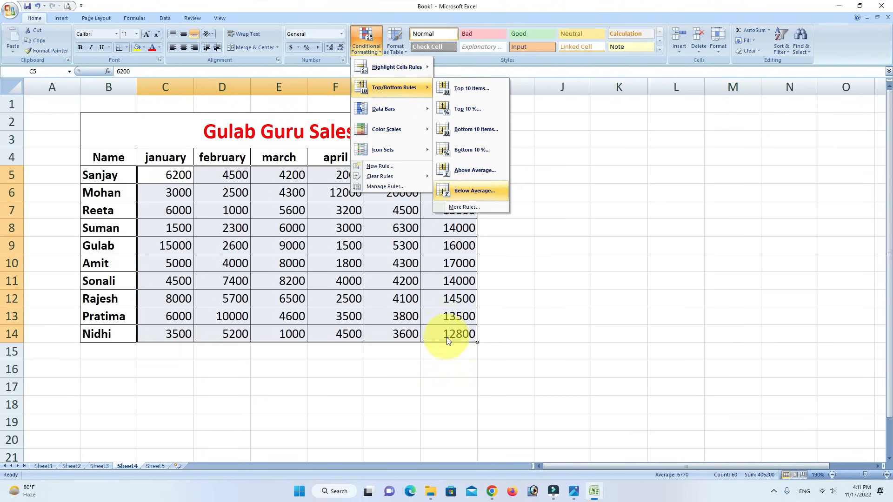
- Apply a Top 10% rule to the sales figures in C5:H14 with Light Red Fill with Dark Red Text
{"action": "left_click", "coordinate": [471, 108]}
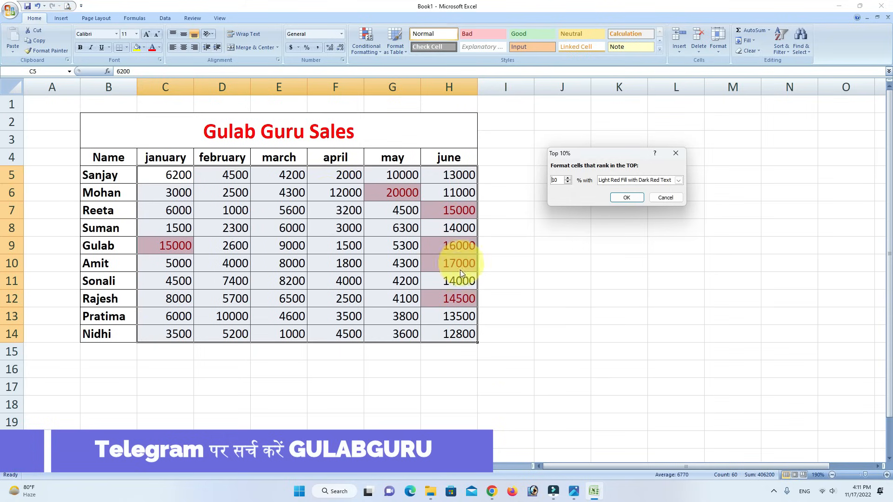
{"action": "left_click", "coordinate": [626, 198]}
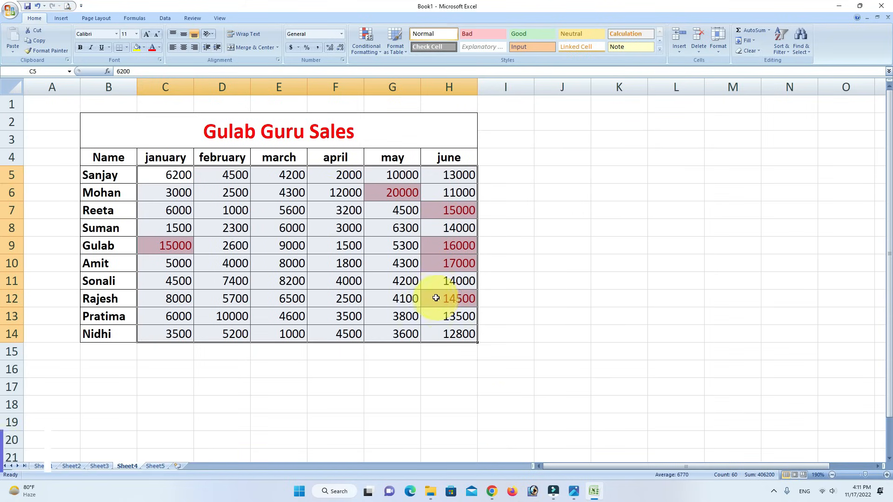
- Calculate 10% of the 60 sales values in cell J7 with the formula =60*10/100
{"action": "left_click", "coordinate": [563, 209]}
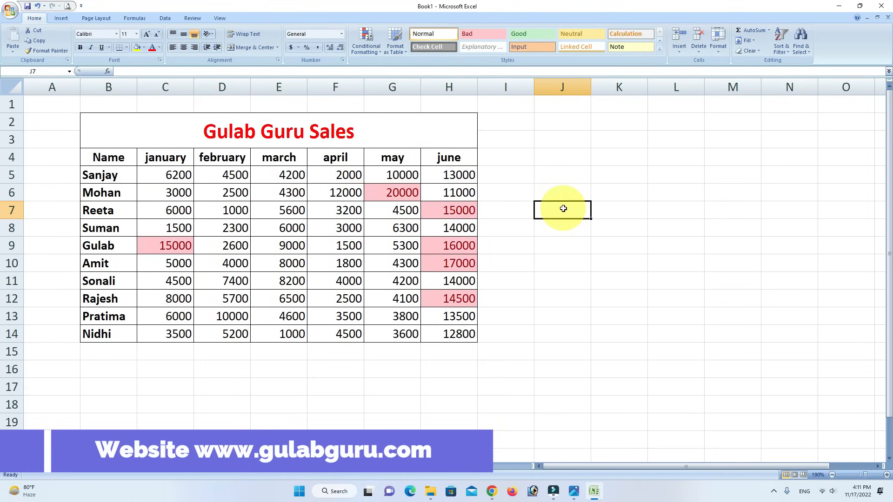
{"action": "type", "text": "="}
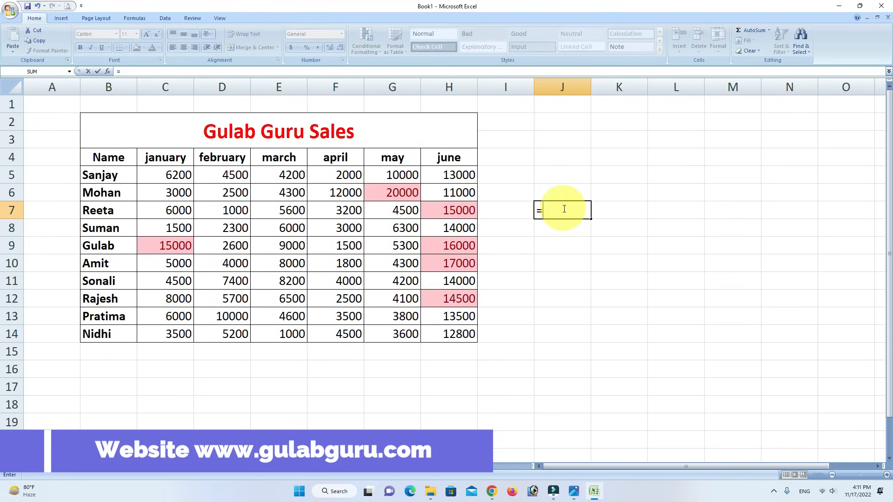
{"action": "type", "text": "60"}
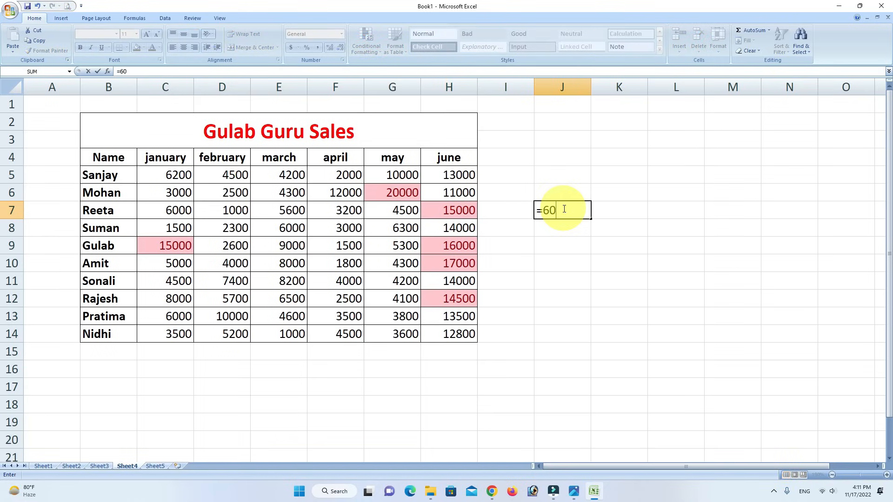
{"action": "left_click", "coordinate": [183, 175]}
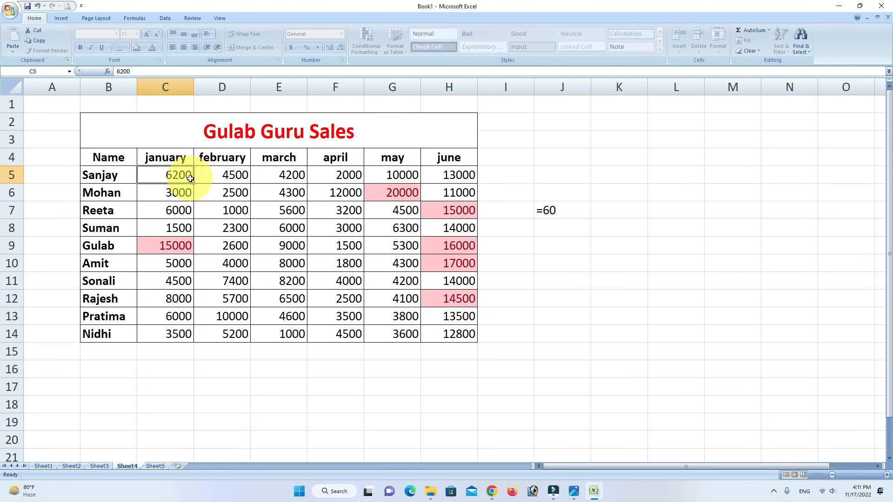
{"action": "left_click", "coordinate": [224, 175]}
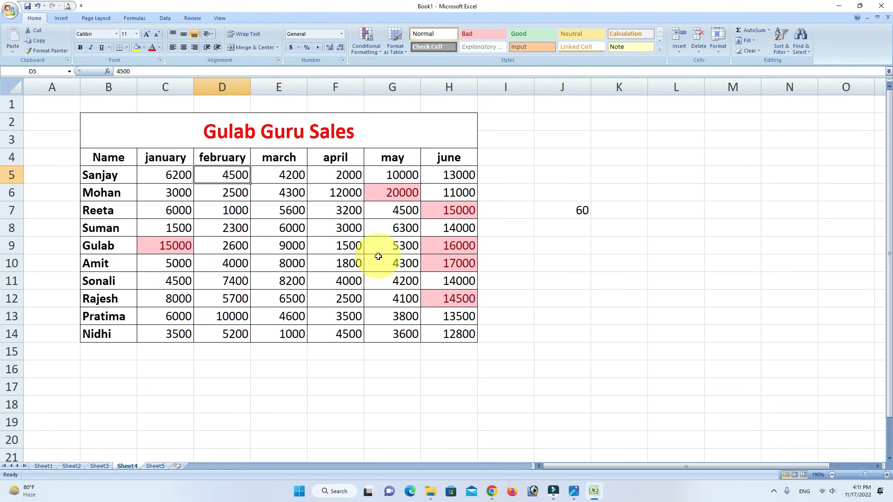
{"action": "left_click", "coordinate": [573, 210]}
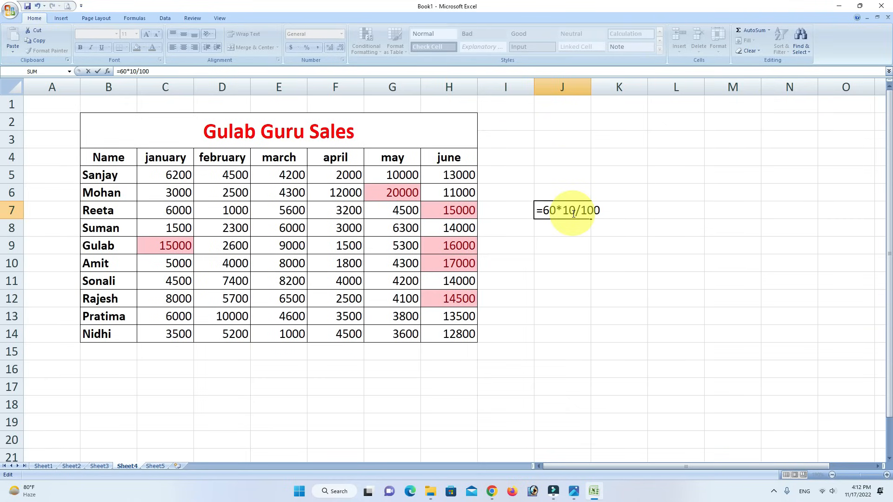
{"action": "key", "text": "Return"}
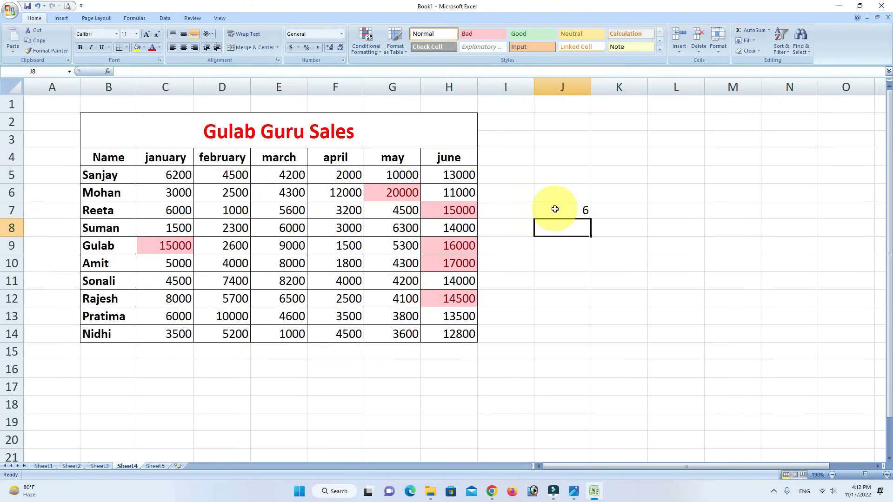
- Undo the percentage calculation in J7 and the Top 10% rule on the sales figures
{"action": "left_click", "coordinate": [557, 206]}
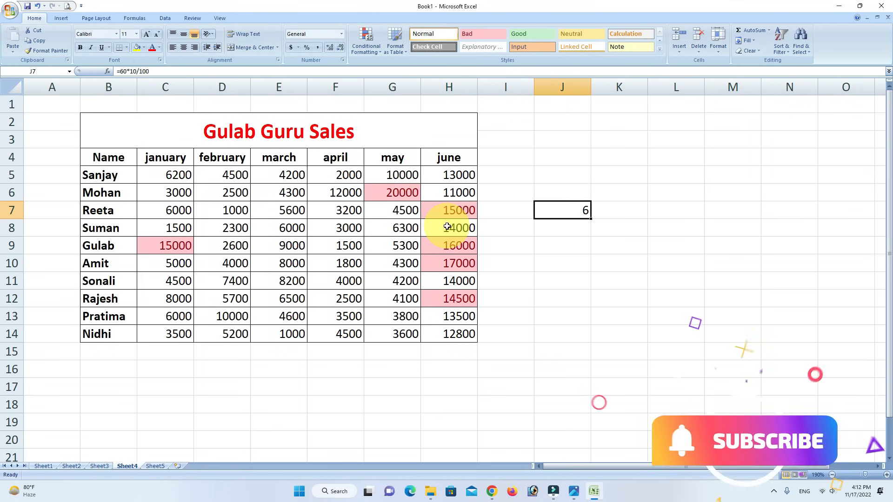
{"action": "key", "text": "ctrl+z"}
{"action": "key", "text": "ctrl+z"}
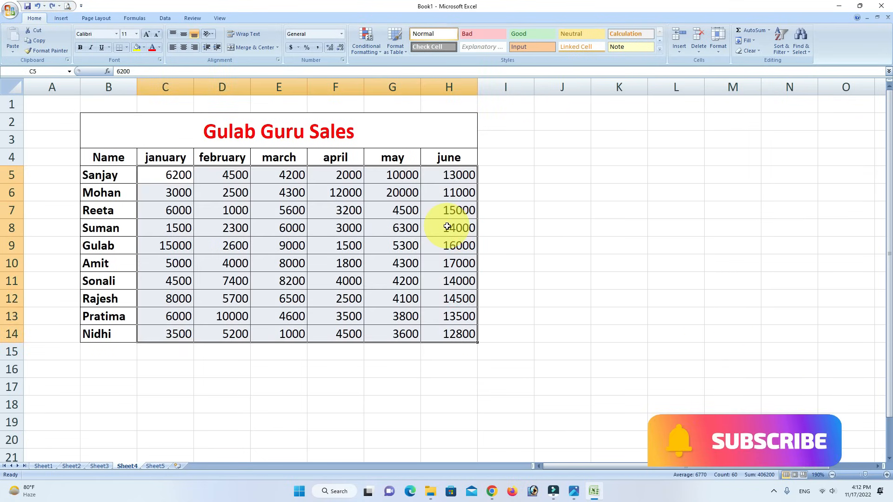
- Apply a Bottom 10% rule to C5:H14 with Light Red Fill with Dark Red Text, and undo it
{"action": "left_click", "coordinate": [380, 51]}
{"action": "mouse_move", "coordinate": [381, 89]}
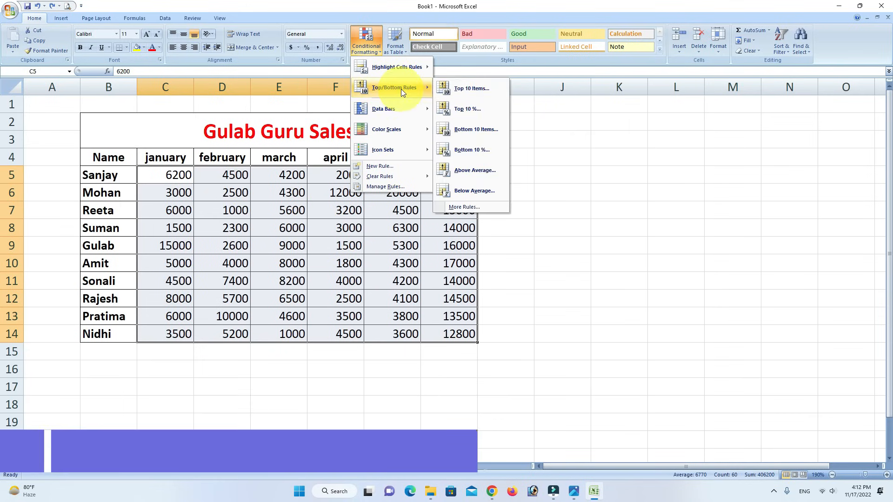
{"action": "left_click", "coordinate": [469, 149]}
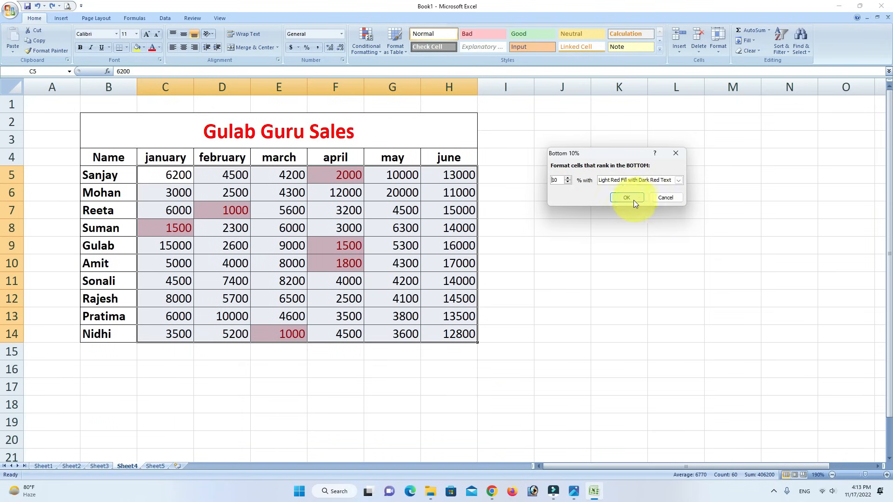
{"action": "left_click", "coordinate": [620, 198]}
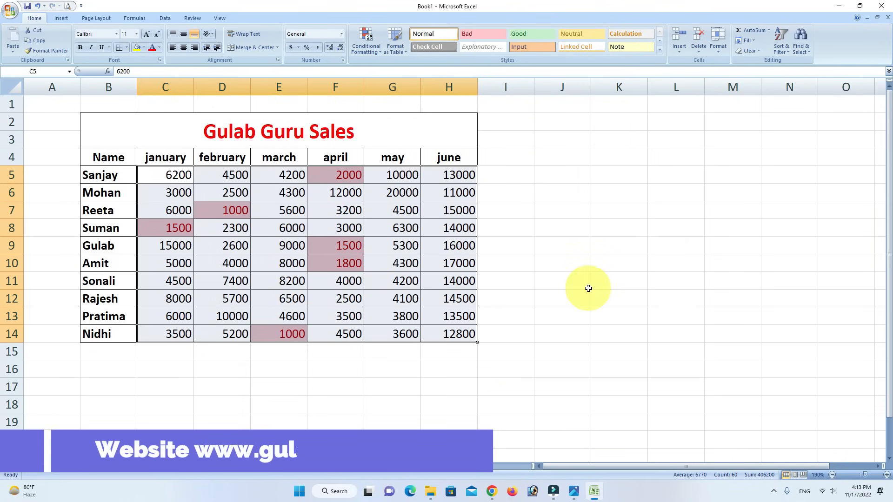
{"action": "key", "text": "ctrl+z"}
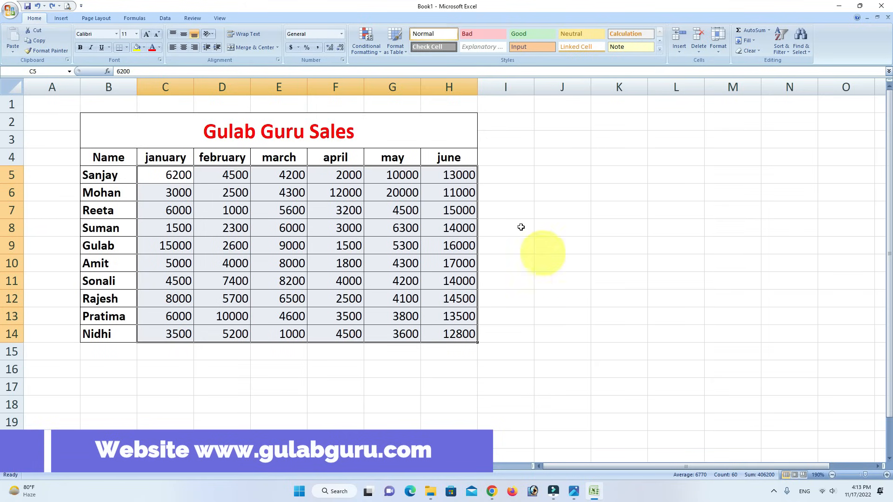
{"action": "left_click", "coordinate": [377, 52]}
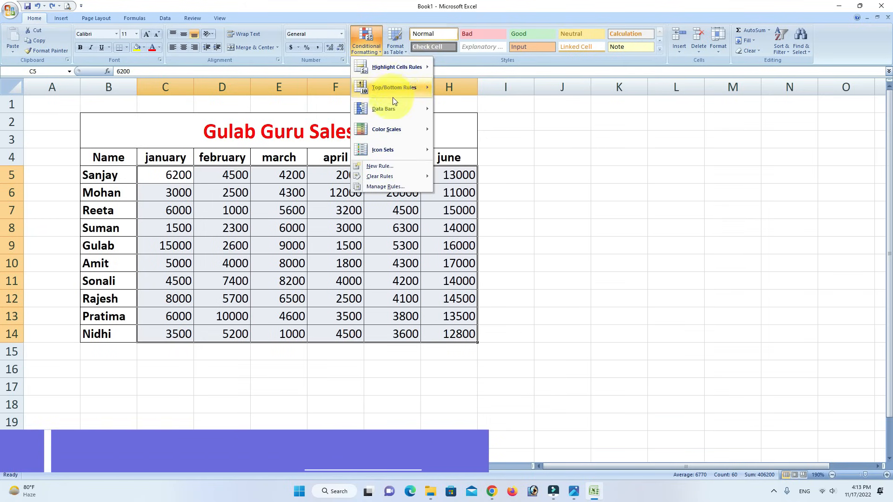
{"action": "mouse_move", "coordinate": [396, 88]}
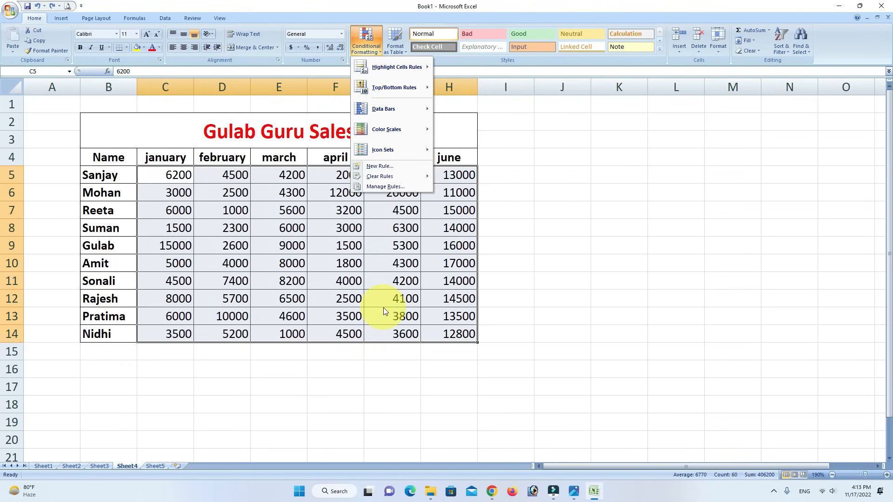
{"action": "left_click", "coordinate": [556, 227]}
- Calculate the average of all the sales figures in cell J8 with =AVERAGE(C5:H14)
{"action": "left_click", "coordinate": [557, 228]}
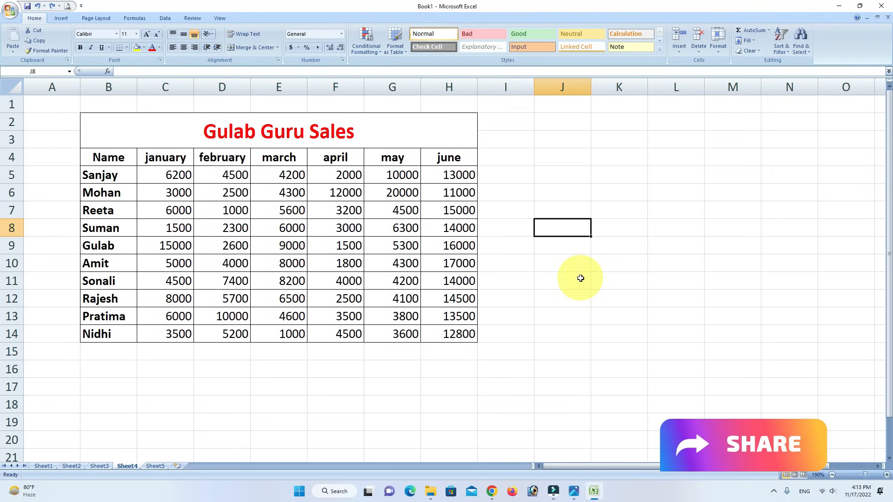
{"action": "type", "text": "="}
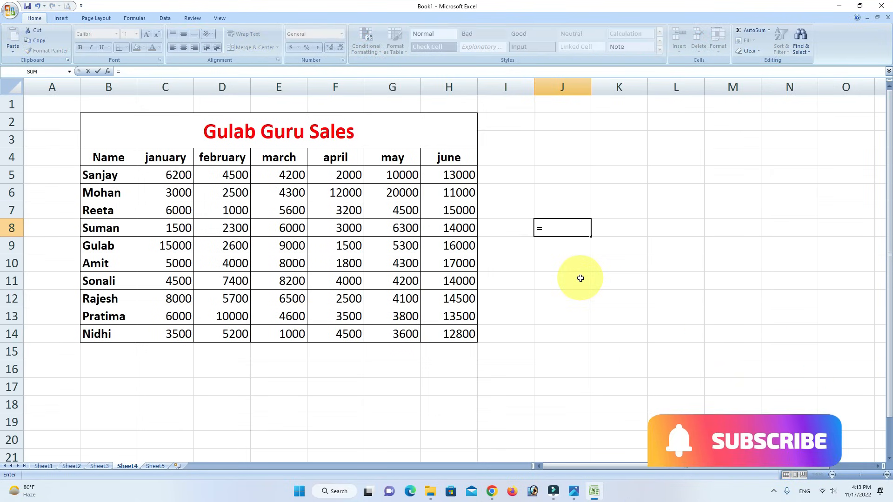
{"action": "type", "text": "av"}
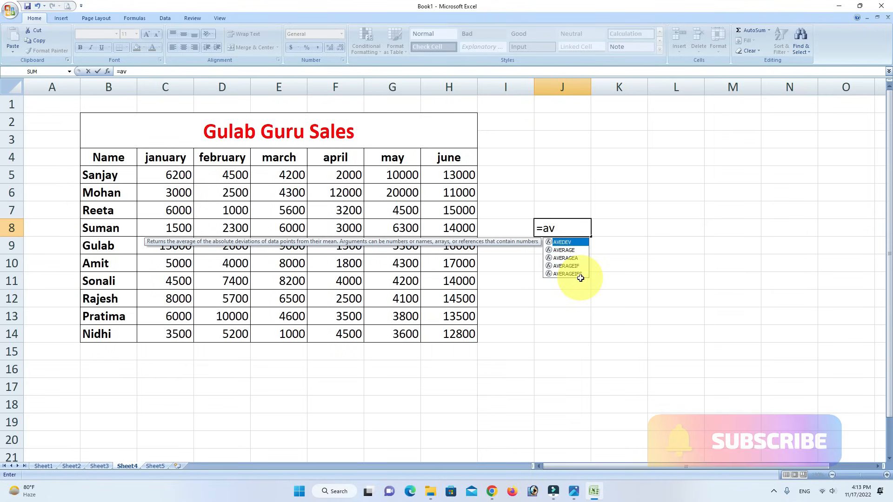
{"action": "left_click", "coordinate": [569, 251]}
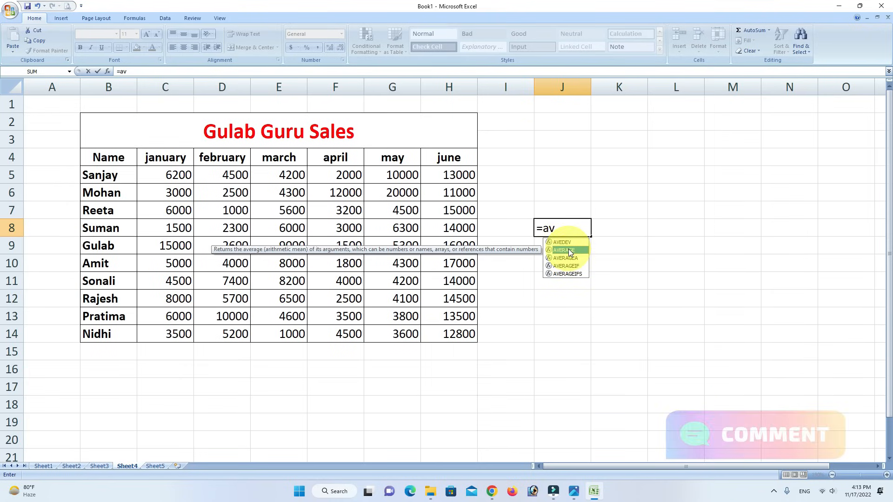
{"action": "double_click", "coordinate": [569, 251]}
{"action": "left_click", "coordinate": [574, 246]}
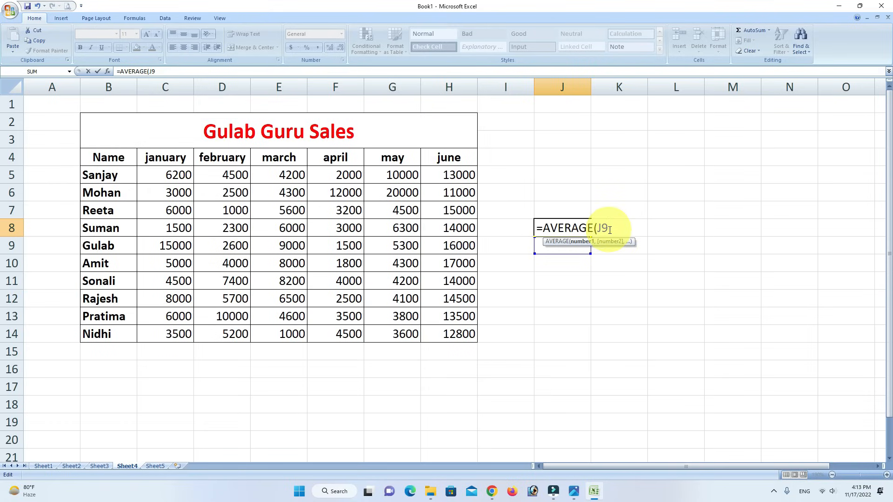
{"action": "key", "text": "BackSpace"}
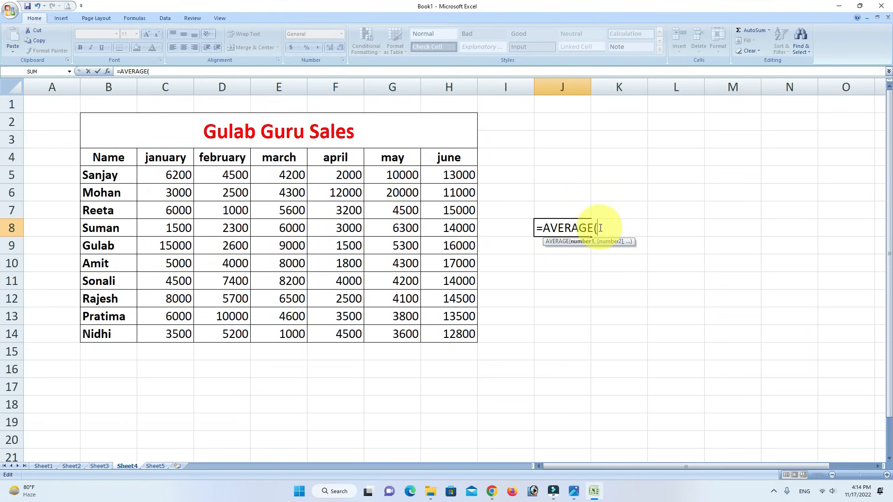
{"action": "left_click_drag", "start_coordinate": [175, 173], "coordinate": [441, 331]}
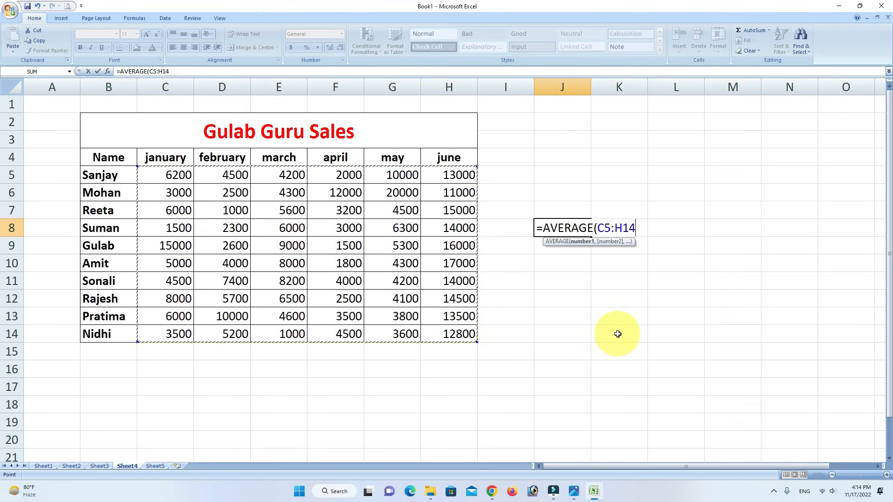
{"action": "type", "text": ")"}
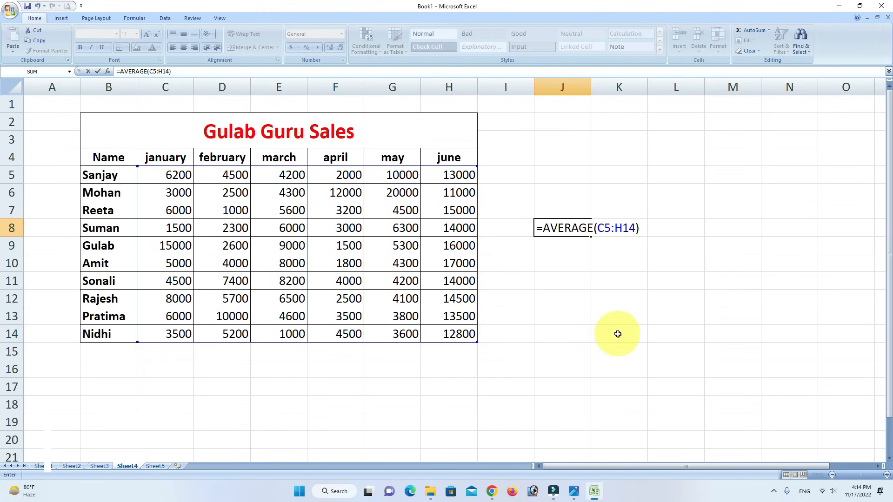
{"action": "key", "text": "Return"}
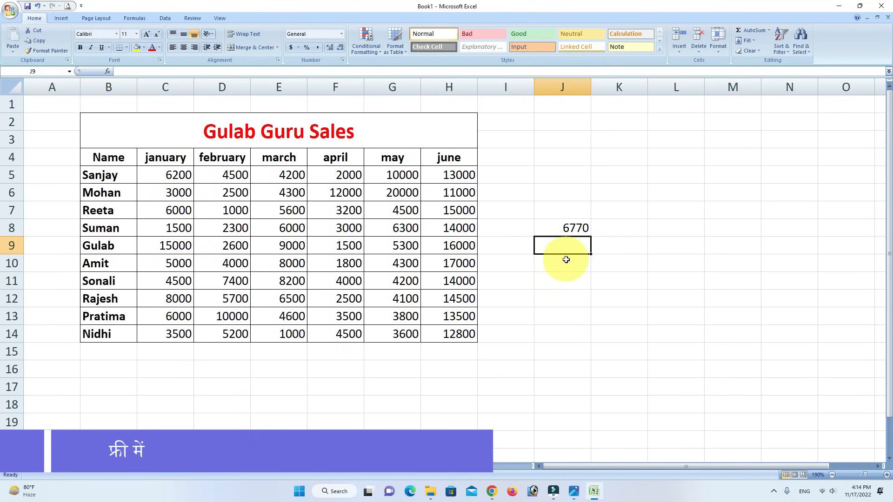
- Apply an Above Average rule to the sales figures in C5:H14 with a yellow fill and dark yellow text
{"action": "left_click", "coordinate": [367, 47]}
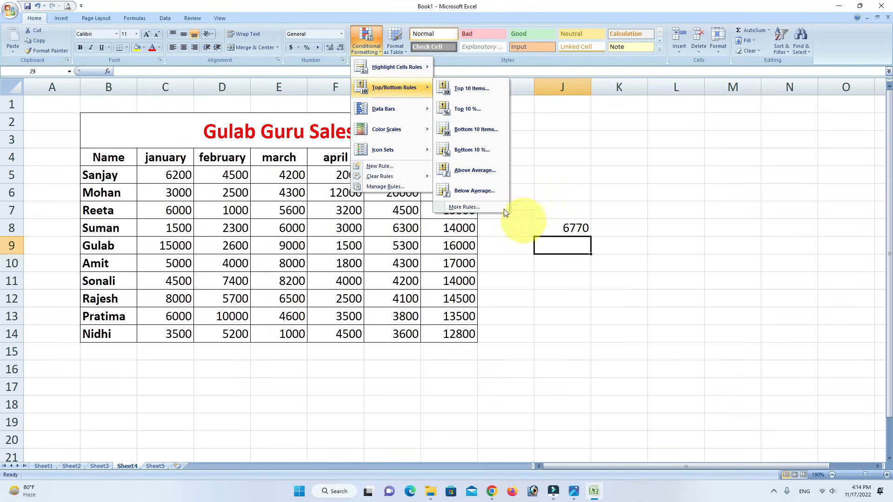
{"action": "left_click", "coordinate": [568, 245]}
{"action": "left_click", "coordinate": [178, 181]}
{"action": "left_click_drag", "start_coordinate": [178, 181], "coordinate": [447, 334]}
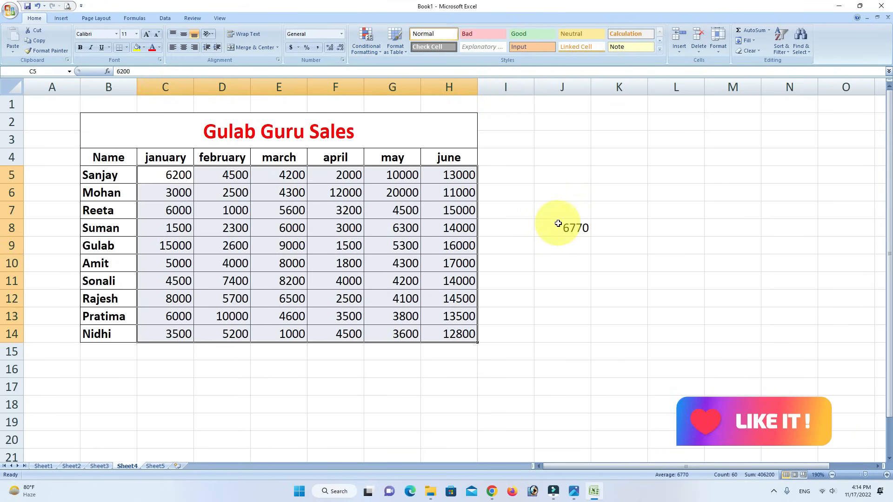
{"action": "left_click", "coordinate": [369, 51]}
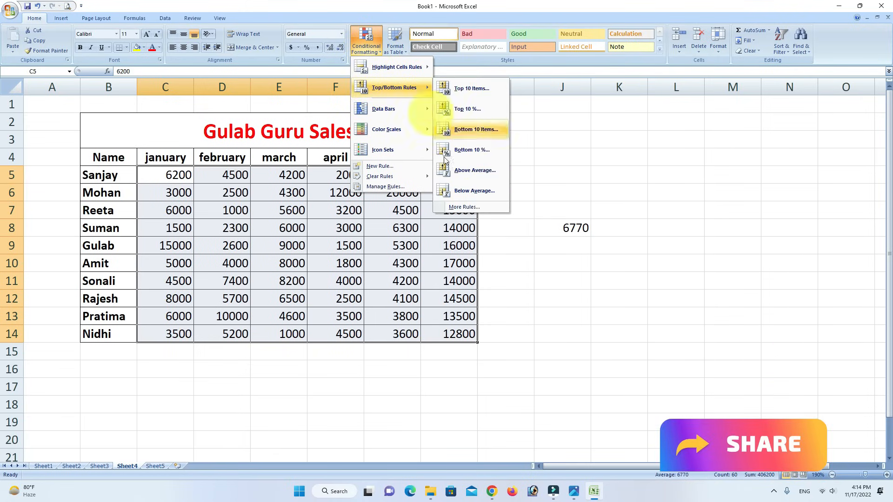
{"action": "left_click", "coordinate": [469, 171]}
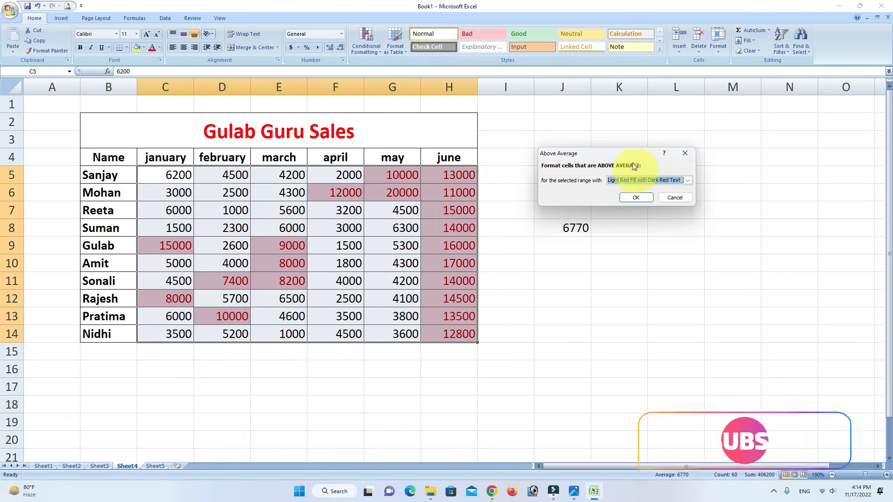
{"action": "left_click_drag", "start_coordinate": [616, 151], "coordinate": [708, 146]}
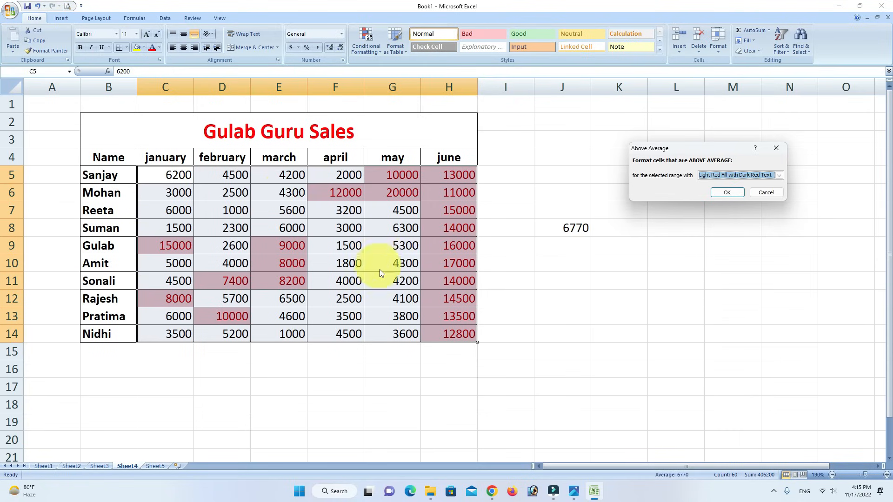
{"action": "left_click", "coordinate": [779, 175]}
{"action": "left_click", "coordinate": [735, 190]}
{"action": "left_click", "coordinate": [725, 193]}
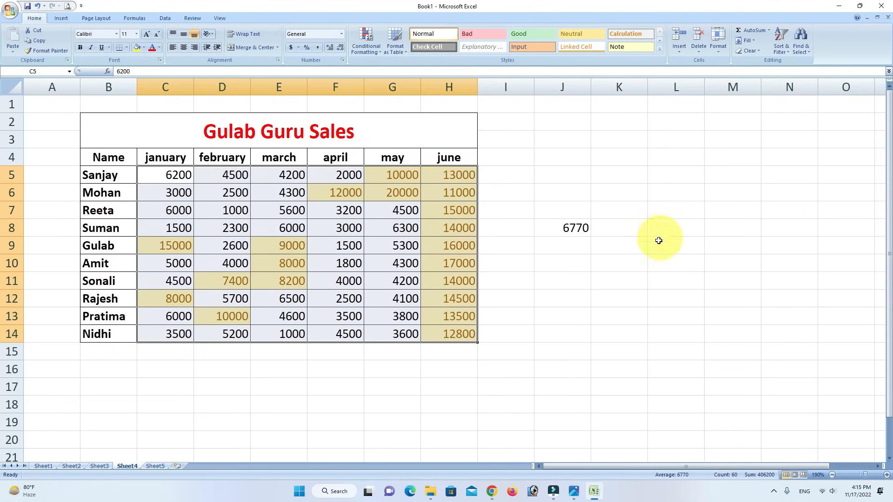
- Clear the conditional formatting rules from the selected sales figures in C5:H14
{"action": "left_click", "coordinate": [378, 55]}
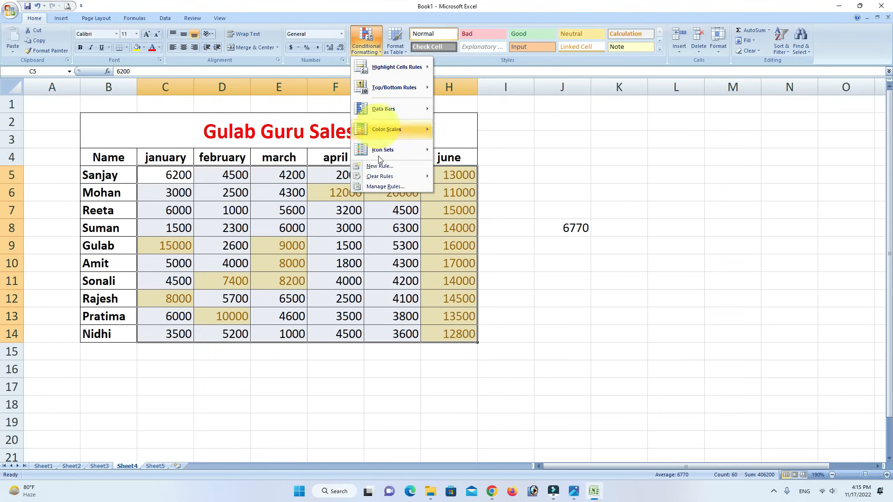
{"action": "mouse_move", "coordinate": [384, 178]}
{"action": "left_click", "coordinate": [488, 181]}
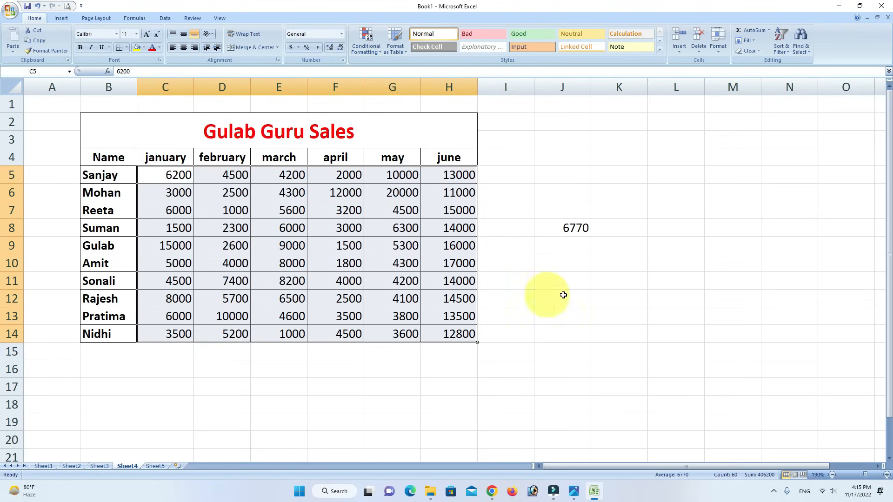
- Apply a Below Average rule to the sales figures in C5:H14 with Light Red Fill with Dark Red Text
{"action": "left_click", "coordinate": [371, 49]}
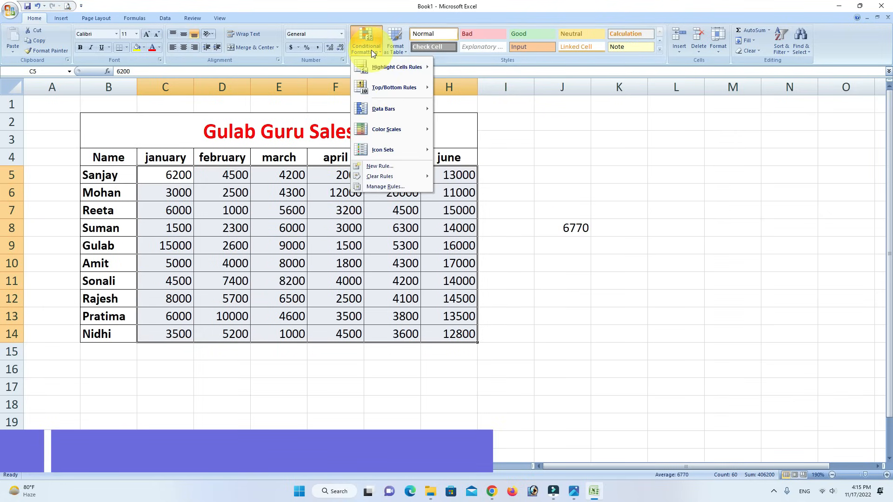
{"action": "mouse_move", "coordinate": [392, 98]}
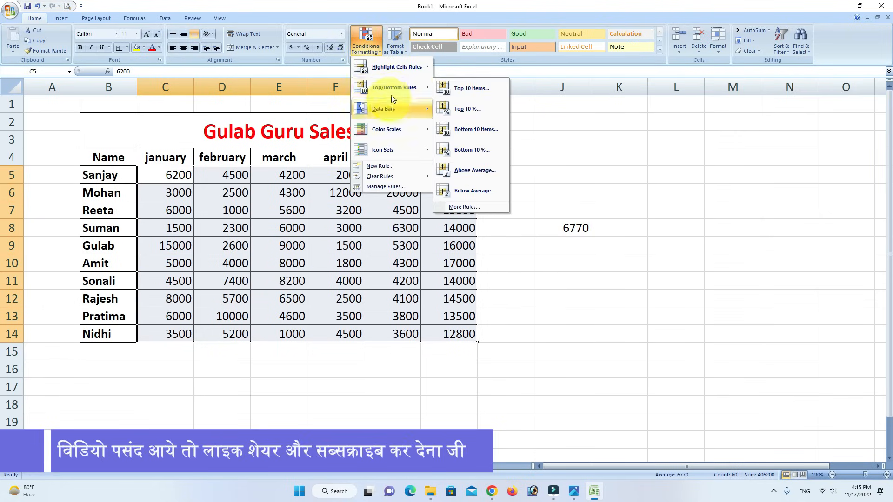
{"action": "left_click", "coordinate": [475, 189]}
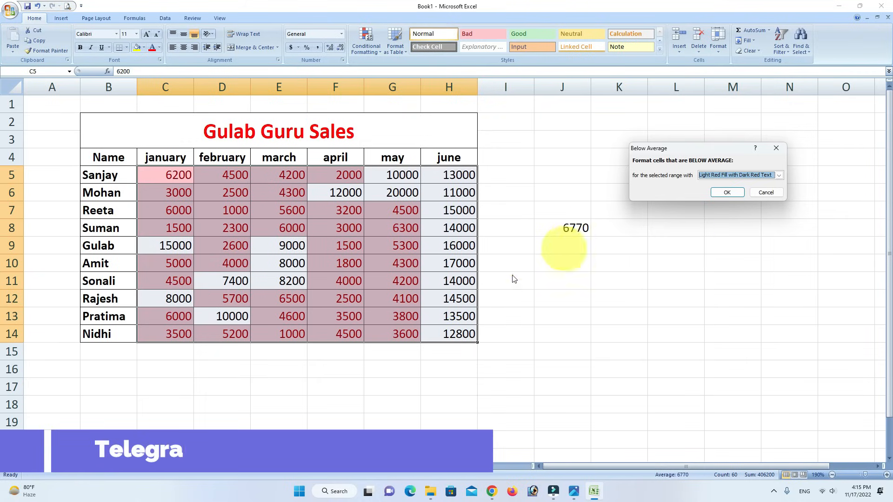
{"action": "left_click", "coordinate": [726, 194]}
- Go to Sheet3 and clear the conditional formatting rules from the name, ID and salary cells in C5:E19
{"action": "left_click", "coordinate": [375, 46]}
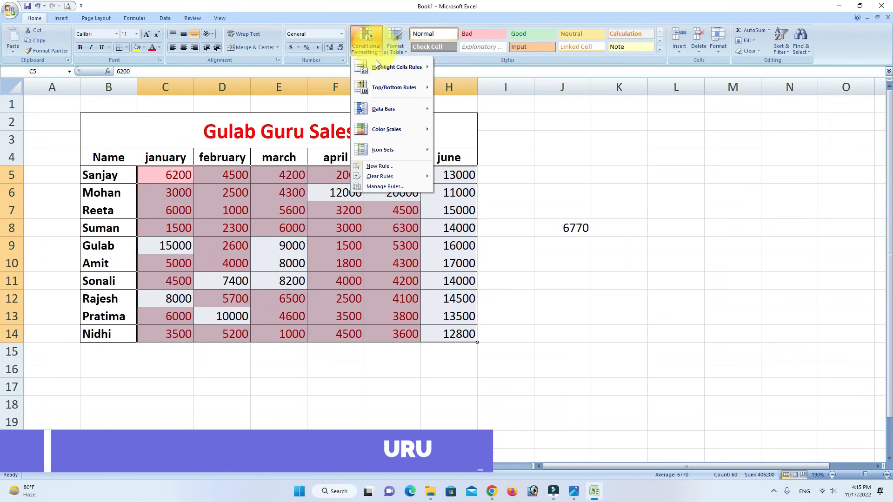
{"action": "mouse_move", "coordinate": [376, 68]}
{"action": "mouse_move", "coordinate": [387, 86]}
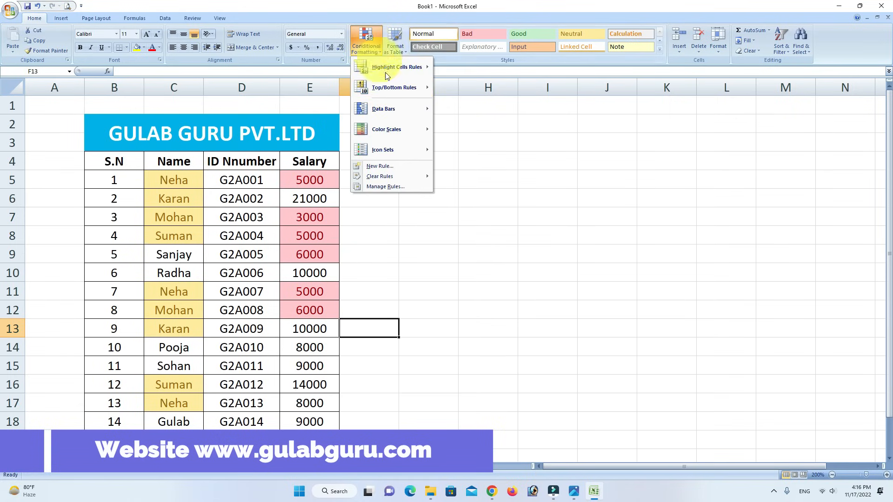
{"action": "left_click", "coordinate": [375, 243]}
{"action": "left_click_drag", "start_coordinate": [175, 179], "coordinate": [291, 431]}
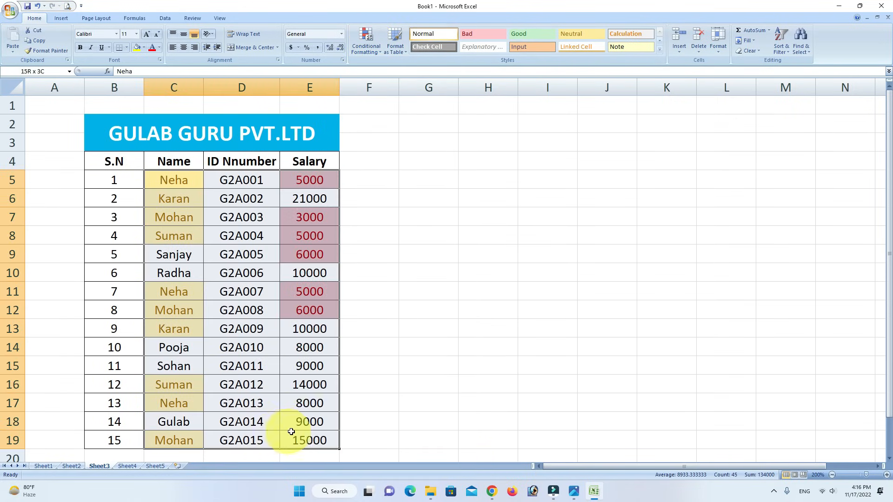
{"action": "left_click", "coordinate": [373, 52]}
{"action": "mouse_move", "coordinate": [392, 180]}
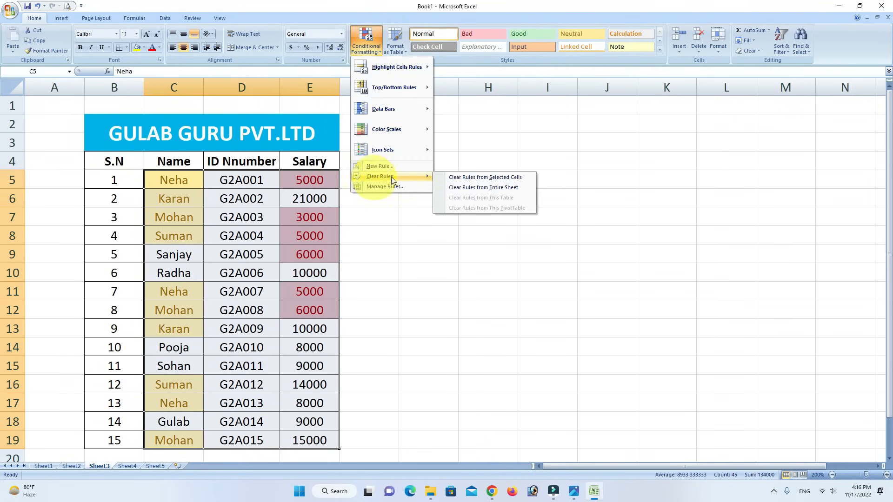
{"action": "left_click", "coordinate": [475, 177]}
{"action": "left_click", "coordinate": [377, 282]}
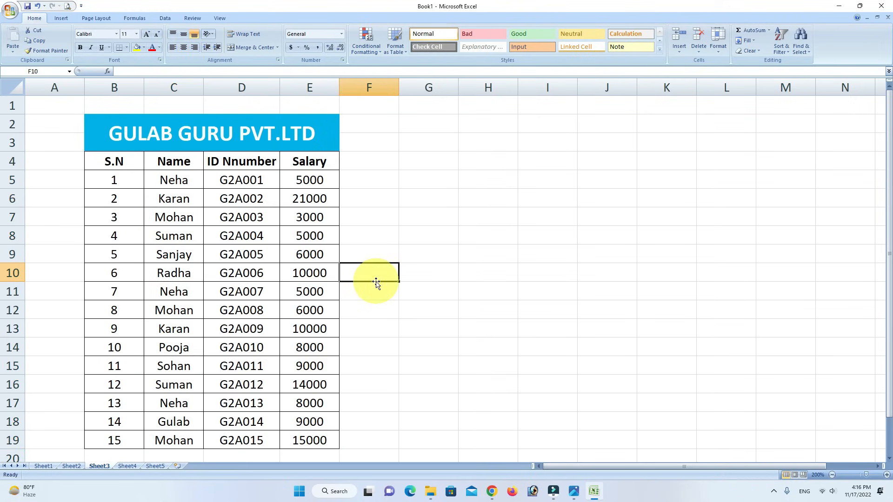
- Apply light blue data bars to the salary values in E5:E19
{"action": "left_click", "coordinate": [377, 46]}
{"action": "mouse_move", "coordinate": [384, 107]}
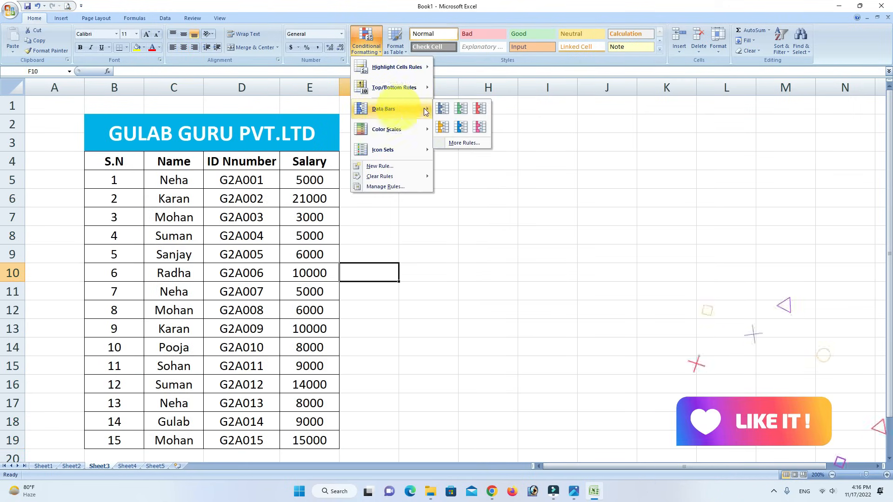
{"action": "left_click", "coordinate": [304, 179]}
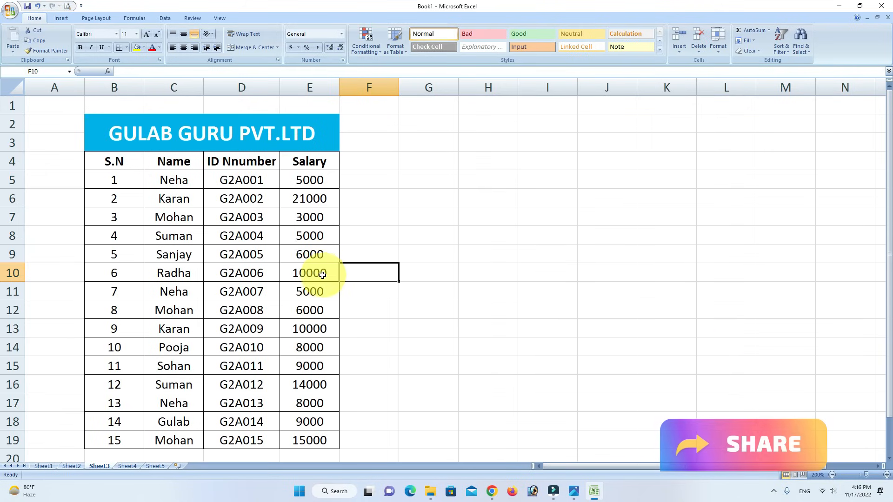
{"action": "left_click", "coordinate": [307, 184]}
{"action": "left_click_drag", "start_coordinate": [308, 184], "coordinate": [316, 434]}
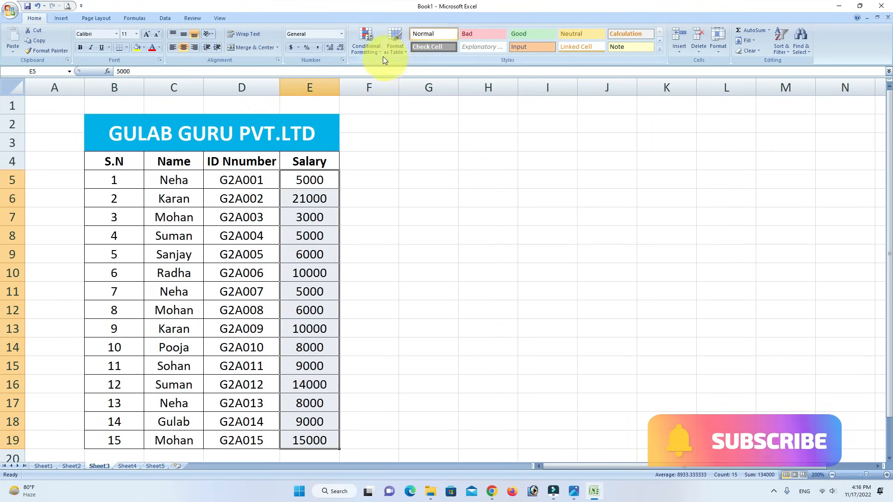
{"action": "left_click", "coordinate": [369, 45]}
{"action": "mouse_move", "coordinate": [378, 116]}
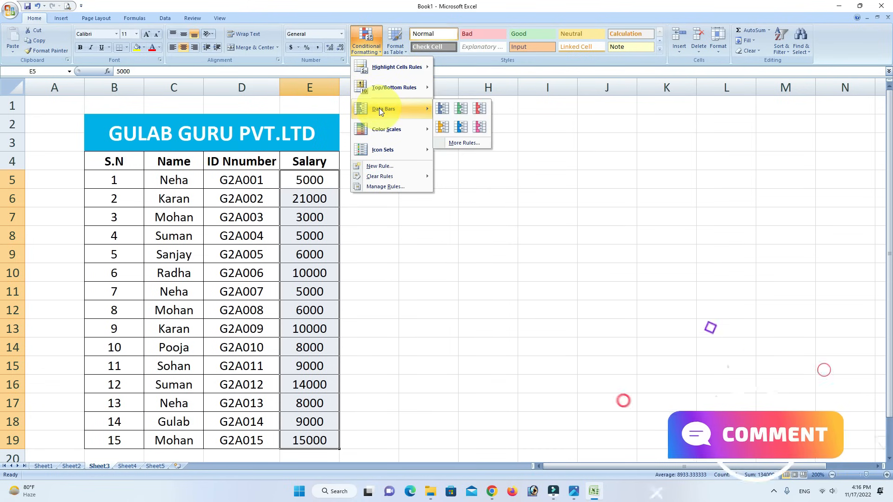
{"action": "left_click", "coordinate": [459, 124]}
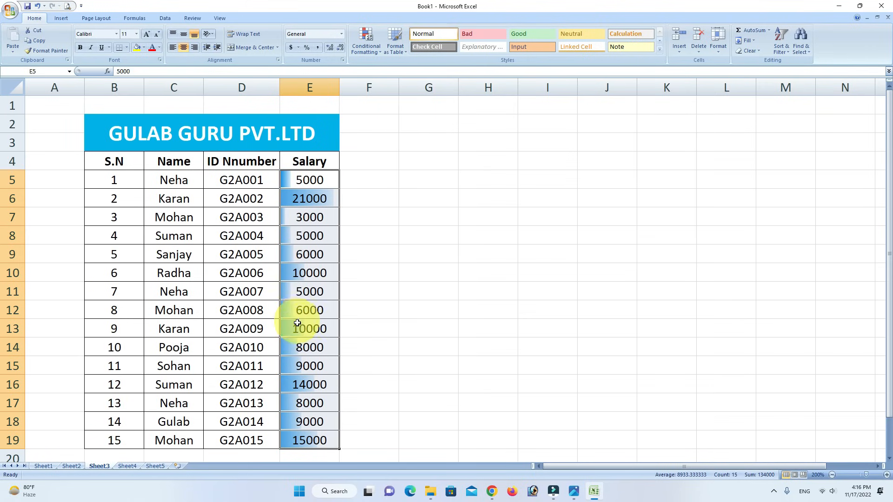
- Clear the data bars from the selected salary cells in E5:E19
{"action": "left_click", "coordinate": [374, 49]}
{"action": "mouse_move", "coordinate": [381, 110]}
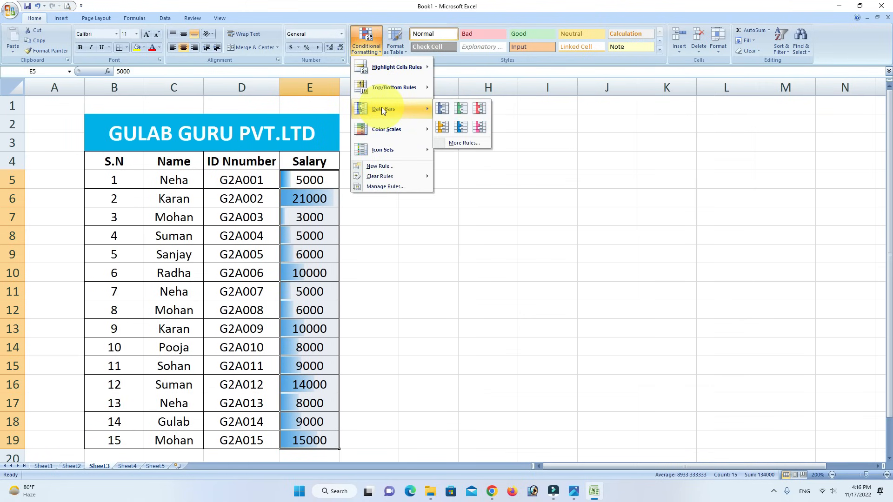
{"action": "mouse_move", "coordinate": [382, 129]}
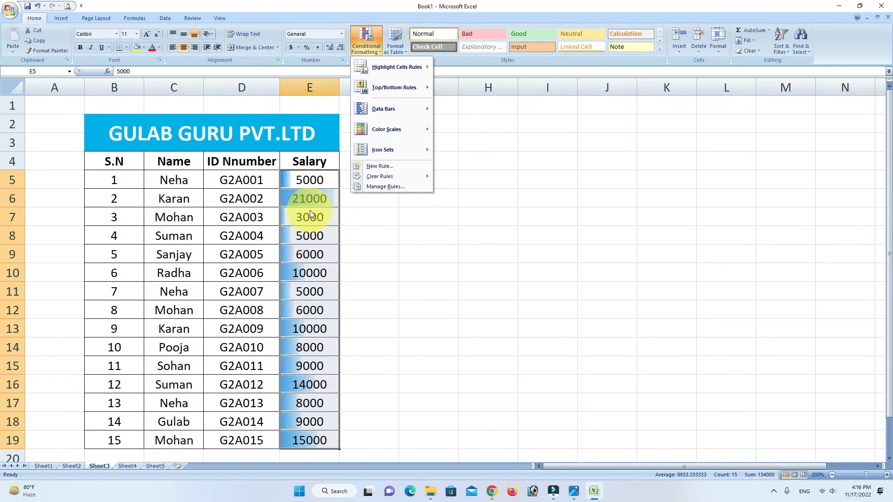
{"action": "mouse_move", "coordinate": [382, 179]}
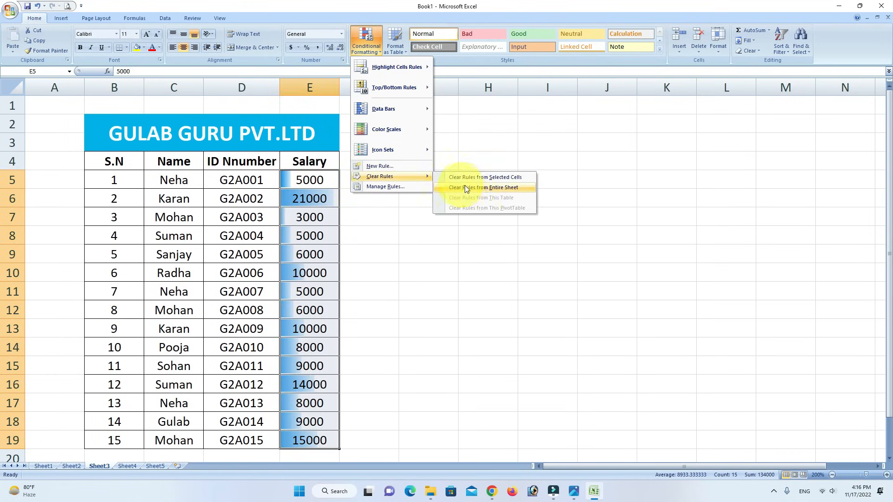
{"action": "left_click", "coordinate": [469, 175]}
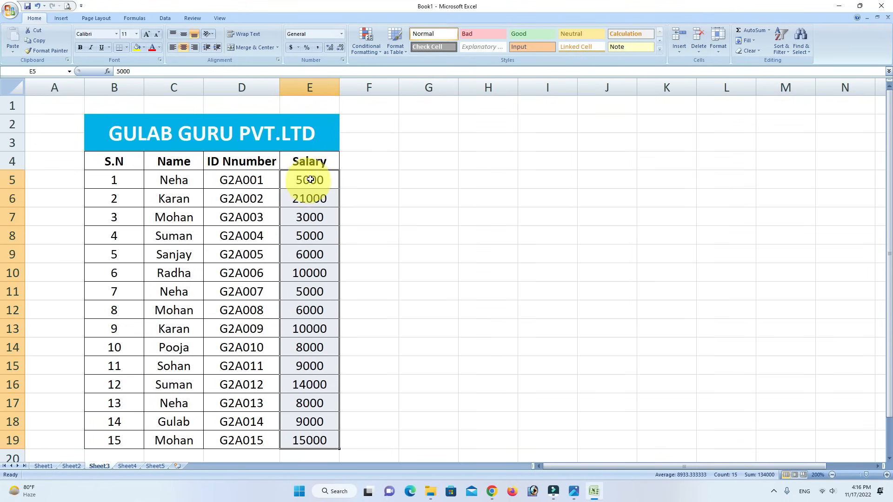
- Apply the Blue-Yellow-Red color scale to the salary values in E5:E19
{"action": "left_click", "coordinate": [376, 52]}
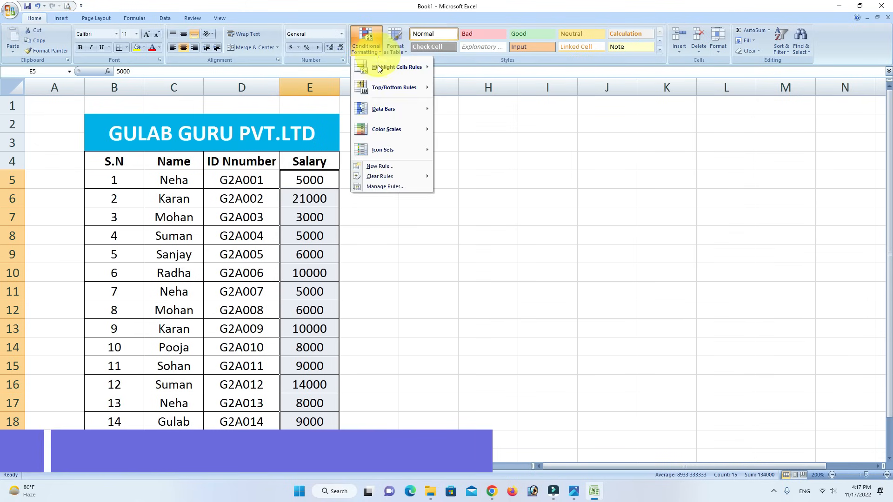
{"action": "mouse_move", "coordinate": [378, 128]}
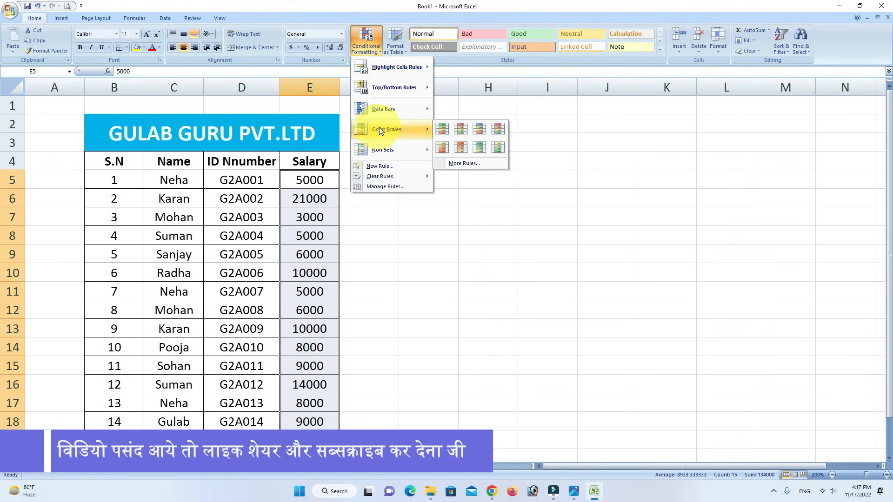
{"action": "left_click", "coordinate": [480, 129]}
{"action": "left_click", "coordinate": [409, 249]}
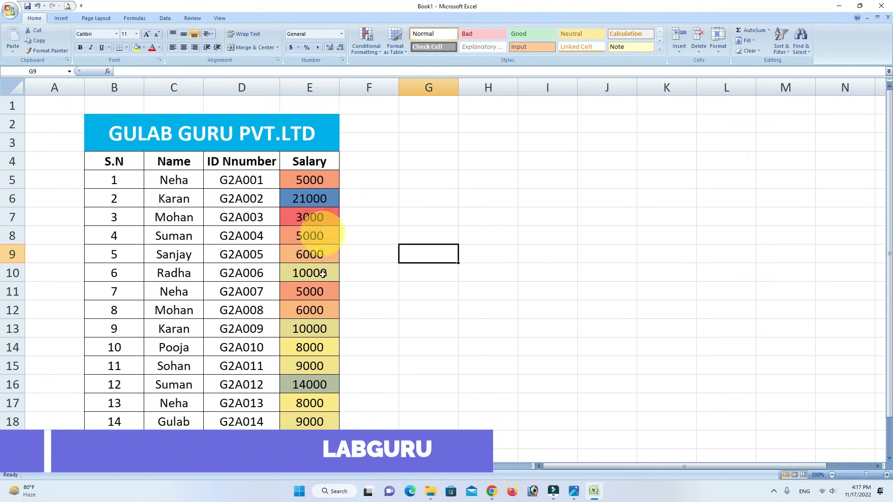
- Select the salary values in E5:E19 and clear their color scale
{"action": "left_click", "coordinate": [372, 52]}
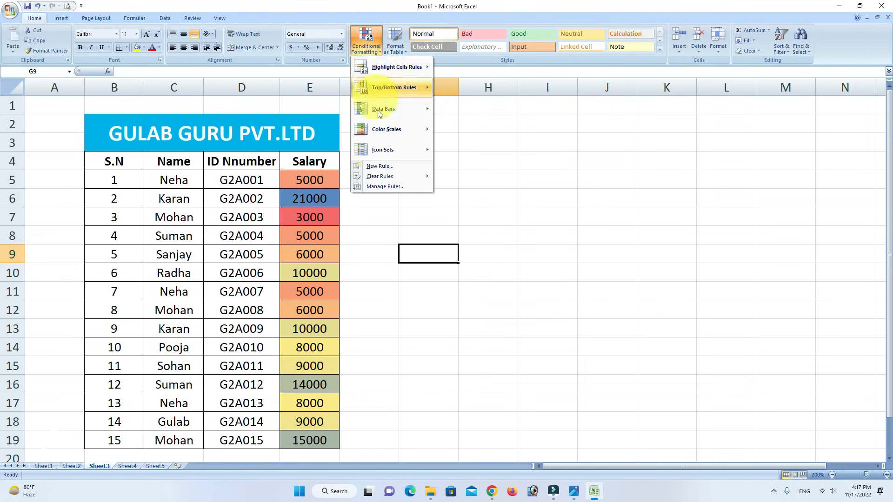
{"action": "mouse_move", "coordinate": [392, 129]}
{"action": "left_click", "coordinate": [386, 282]}
{"action": "left_click_drag", "start_coordinate": [309, 180], "coordinate": [321, 458]}
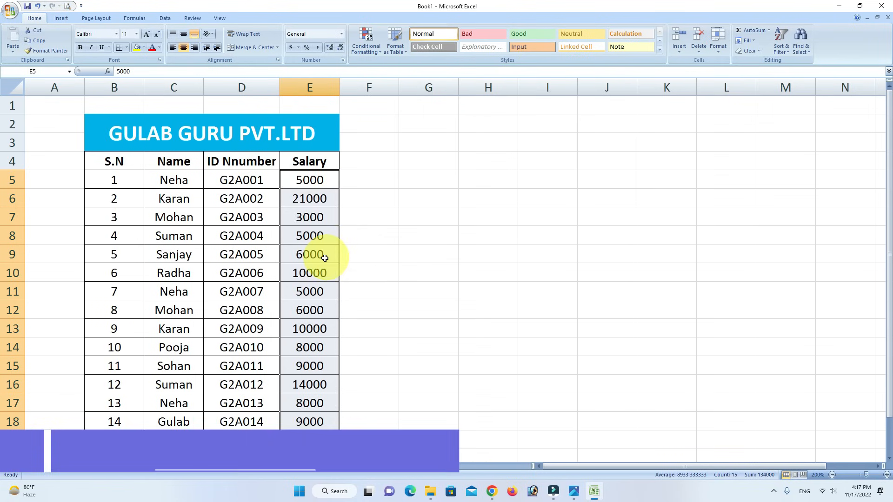
- Apply the icon set of three colored arrows to the salary values in E5:E19
{"action": "left_click", "coordinate": [373, 51]}
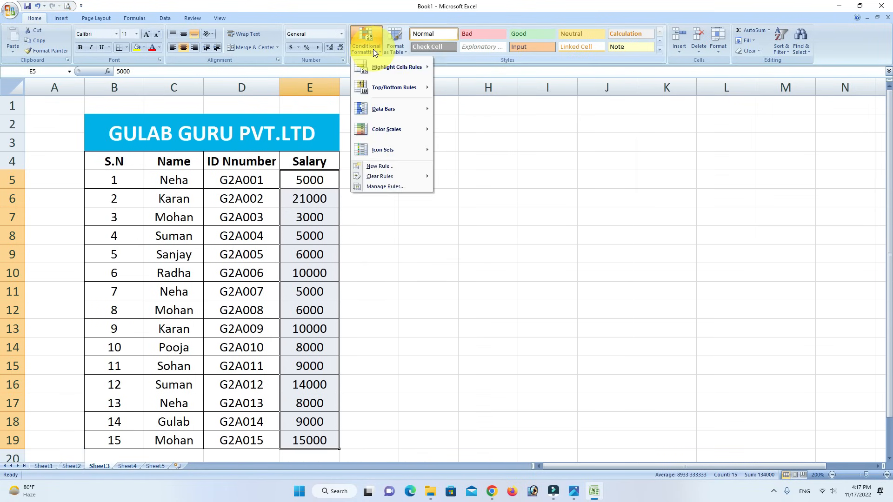
{"action": "mouse_move", "coordinate": [384, 149]}
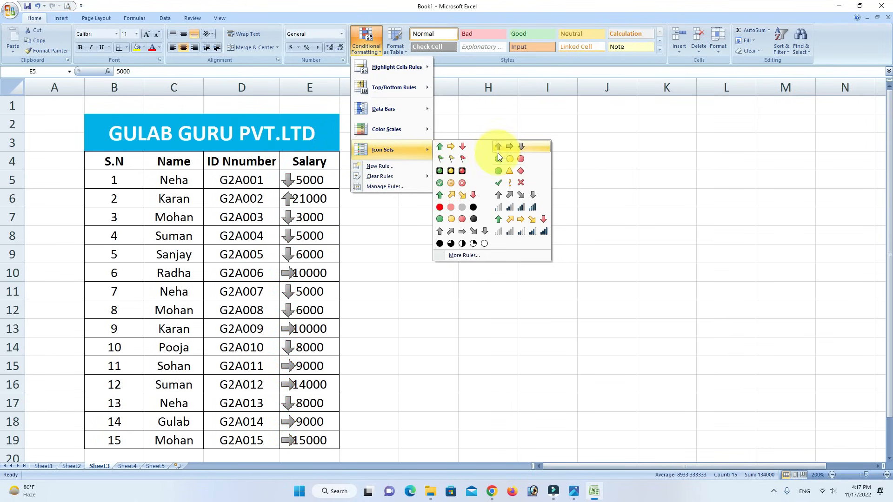
{"action": "left_click", "coordinate": [443, 147]}
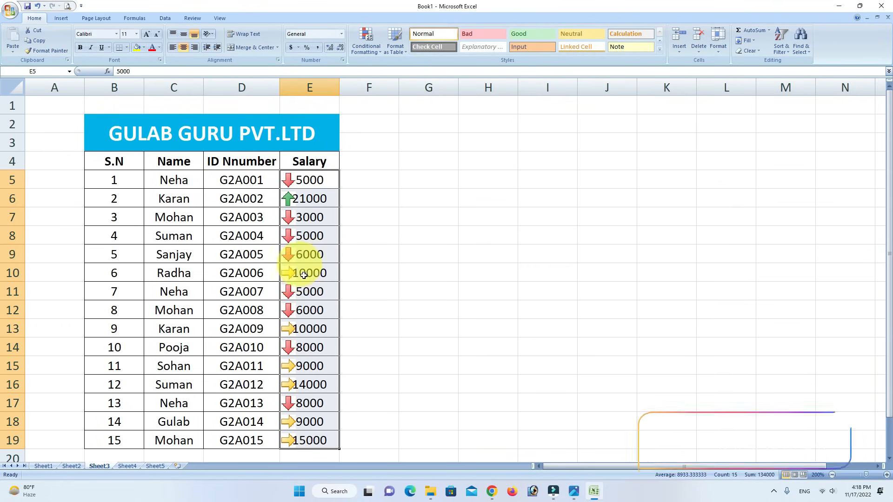
- Select the salary values in E5:E19 and clear their arrow icon set
{"action": "left_click", "coordinate": [288, 352]}
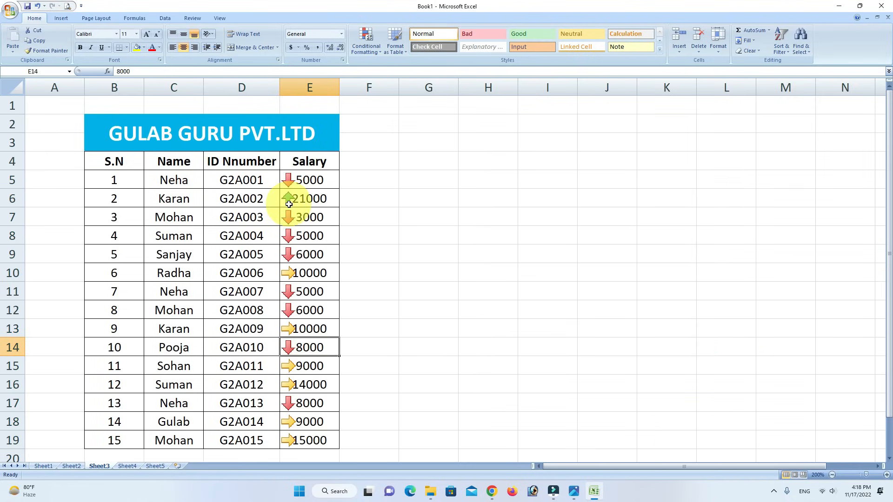
{"action": "left_click_drag", "start_coordinate": [307, 178], "coordinate": [308, 442]}
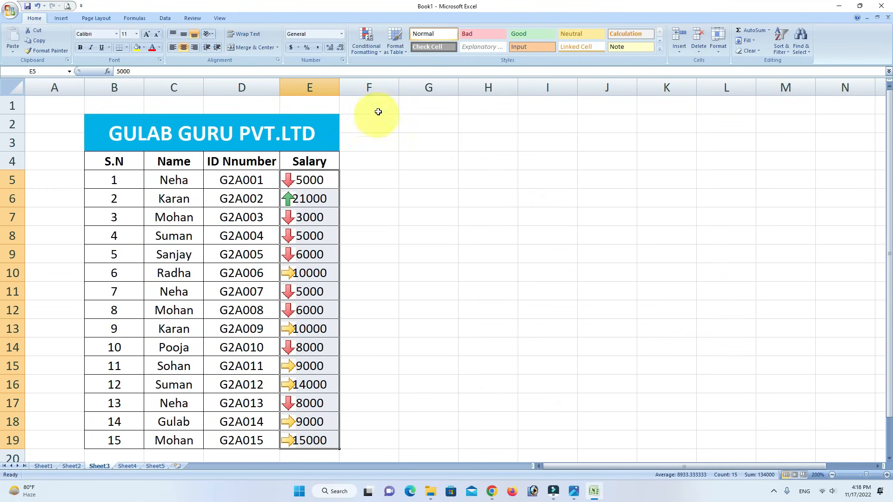
{"action": "left_click", "coordinate": [380, 51]}
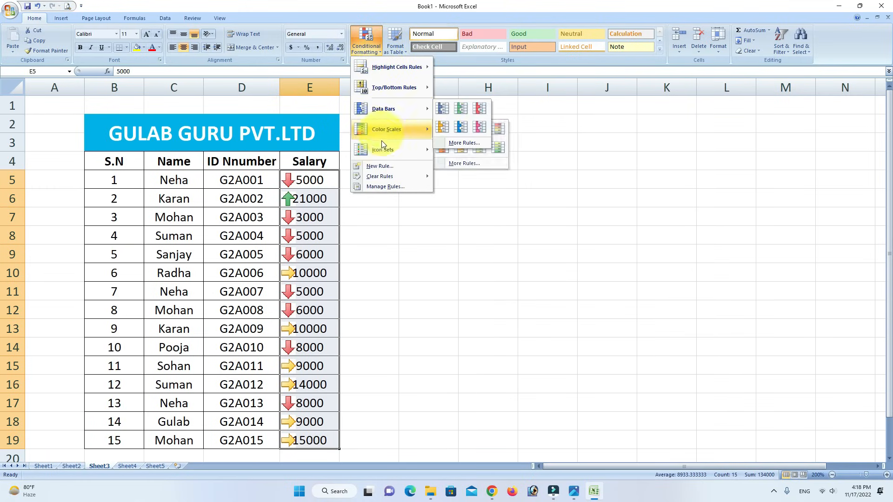
{"action": "left_click", "coordinate": [377, 52]}
{"action": "left_click", "coordinate": [380, 50]}
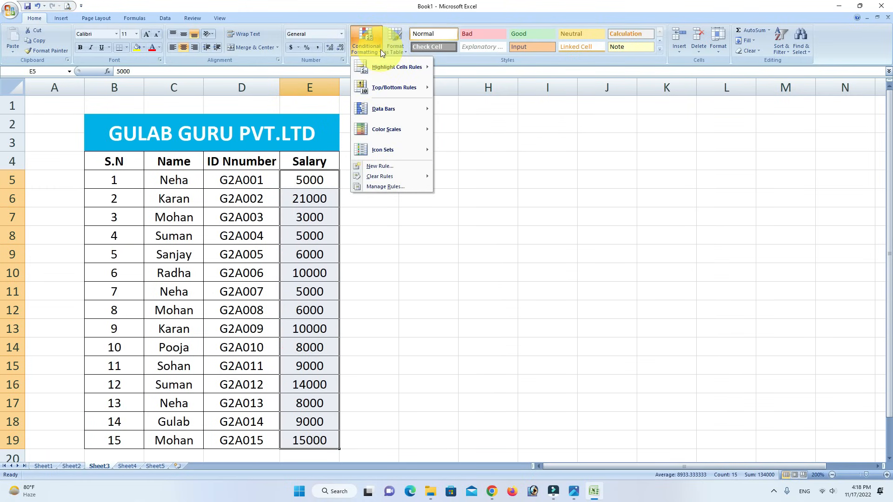
{"action": "mouse_move", "coordinate": [420, 66]}
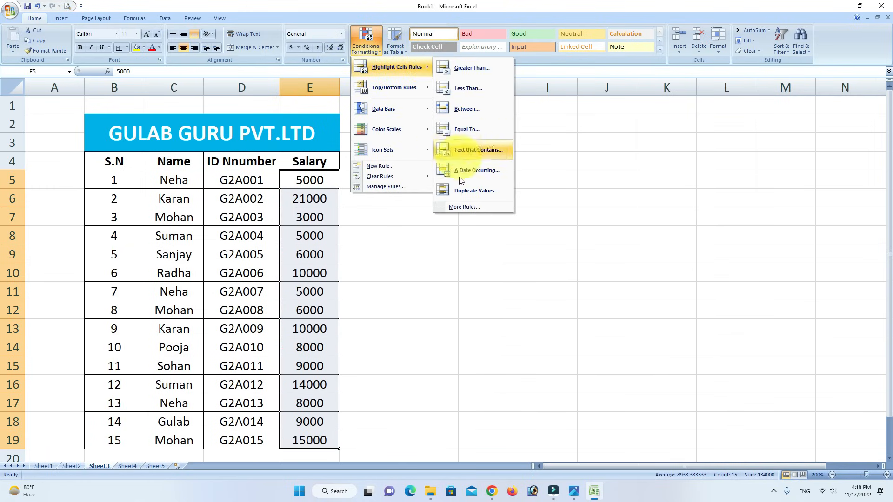
{"action": "left_click", "coordinate": [426, 269]}
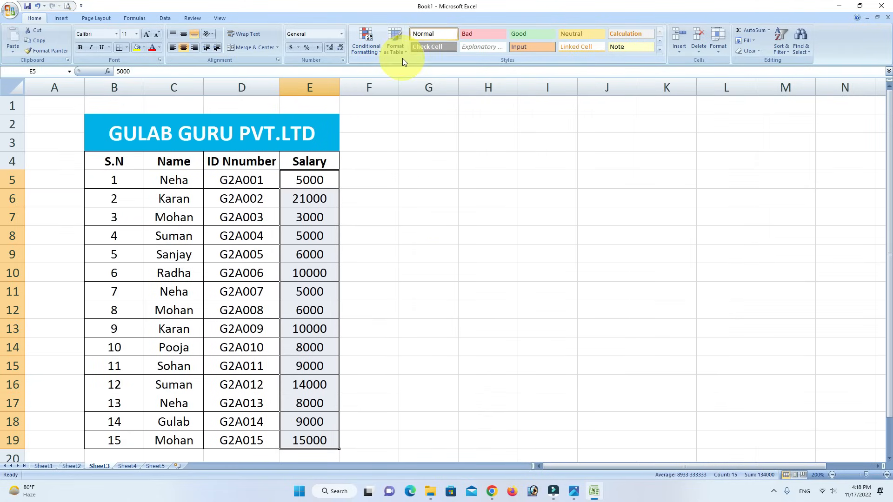
- Format the range B4:E19 as a table with headers, using the blue-header, grey-banded Medium style
{"action": "left_click", "coordinate": [401, 177]}
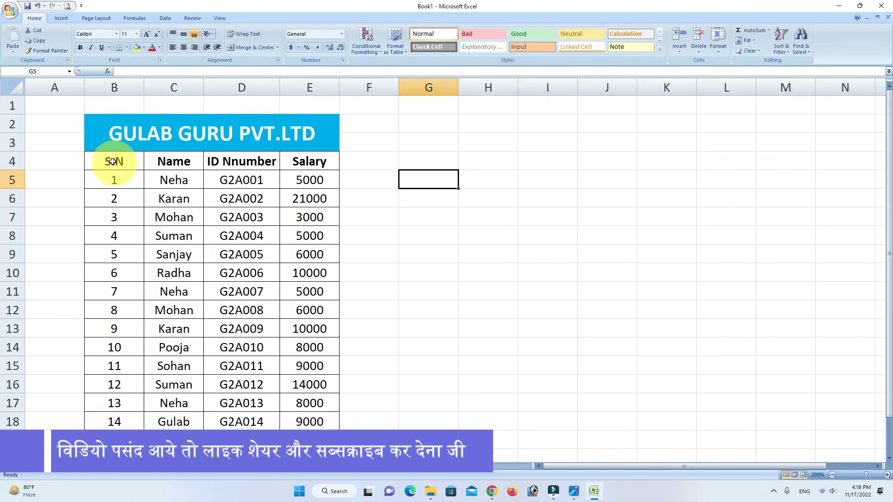
{"action": "left_click_drag", "start_coordinate": [109, 156], "coordinate": [310, 384]}
{"action": "scroll", "coordinate": [408, 383], "scroll_direction": "up", "scroll_amount": 1}
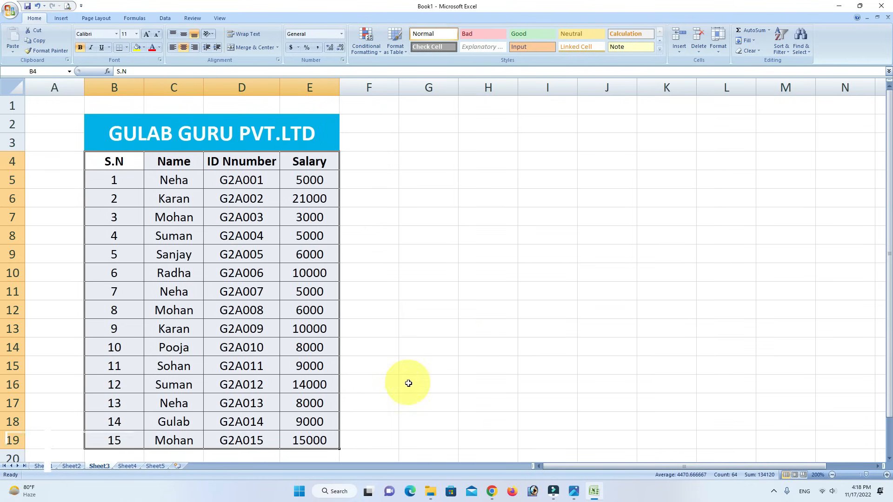
{"action": "left_click", "coordinate": [406, 51]}
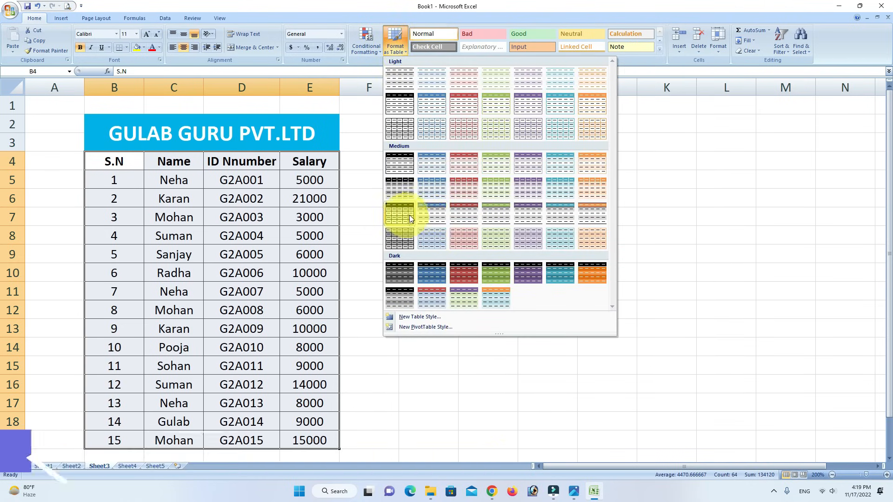
{"action": "left_click", "coordinate": [431, 210]}
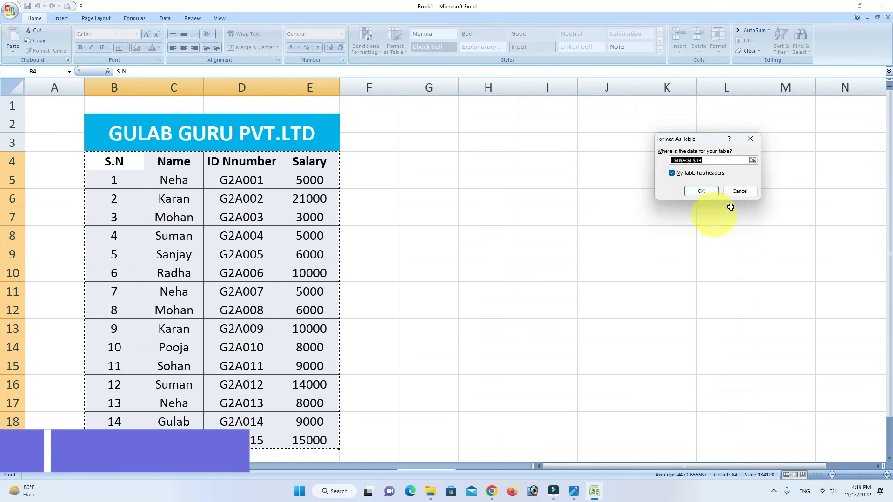
{"action": "left_click_drag", "start_coordinate": [706, 139], "coordinate": [466, 141]}
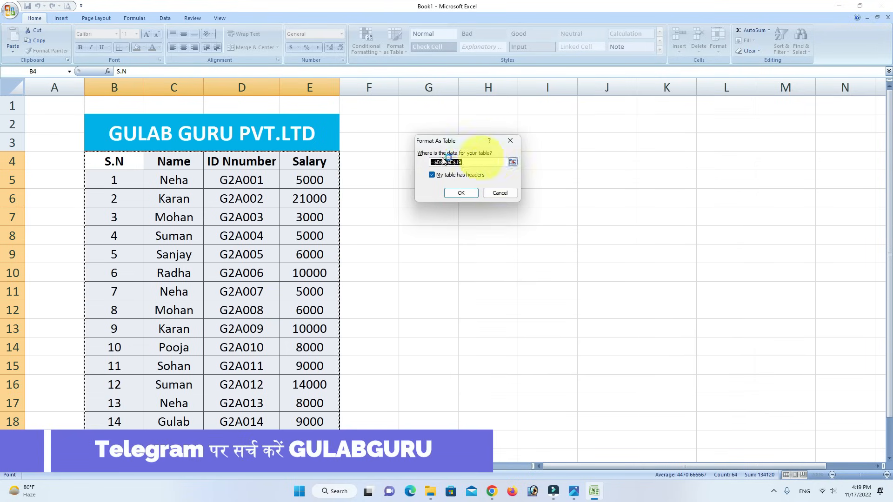
{"action": "left_click", "coordinate": [460, 193]}
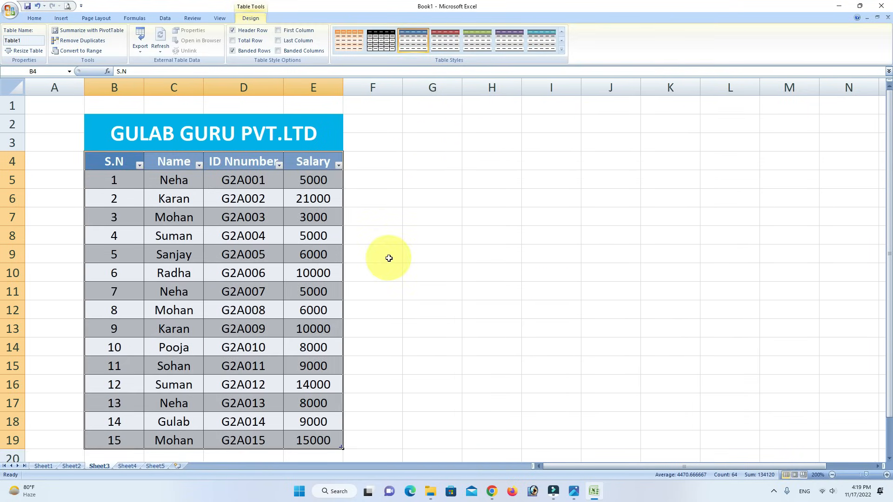
{"action": "left_click", "coordinate": [403, 264]}
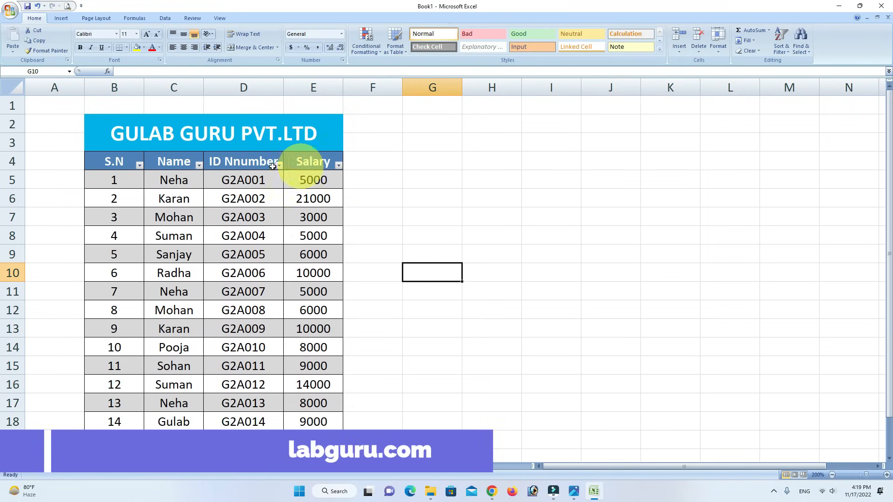
- Filter the Salary column to show only 6000, and restore all salary values
{"action": "left_click", "coordinate": [338, 165]}
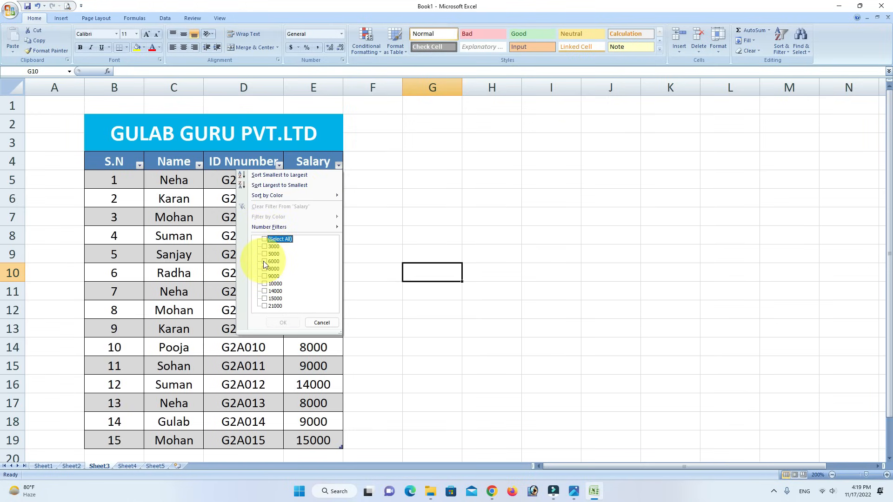
{"action": "left_click", "coordinate": [283, 322]}
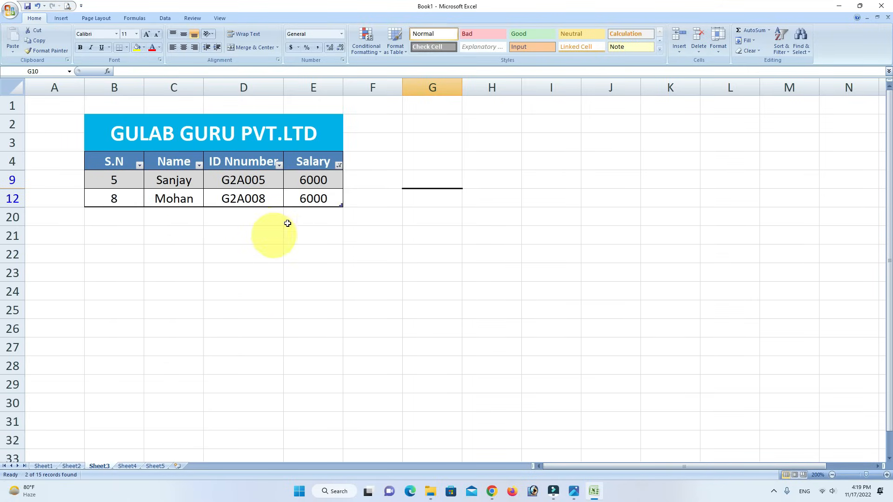
{"action": "left_click", "coordinate": [339, 165]}
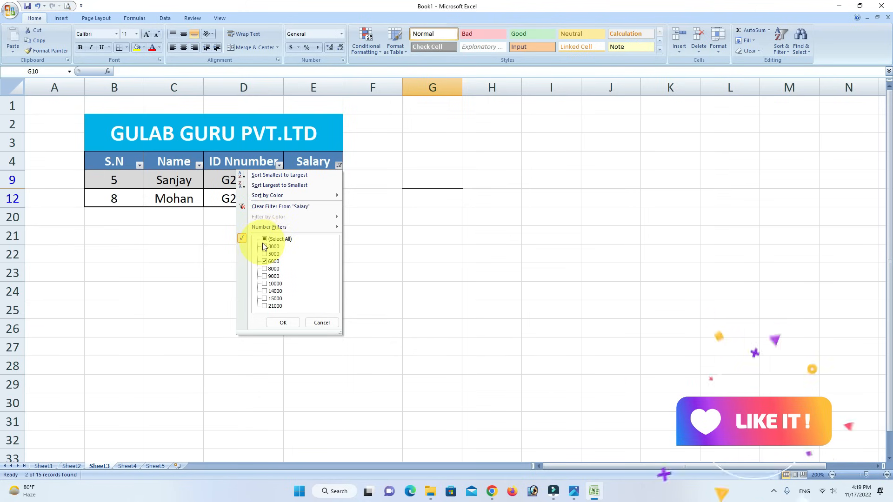
{"action": "left_click", "coordinate": [290, 324]}
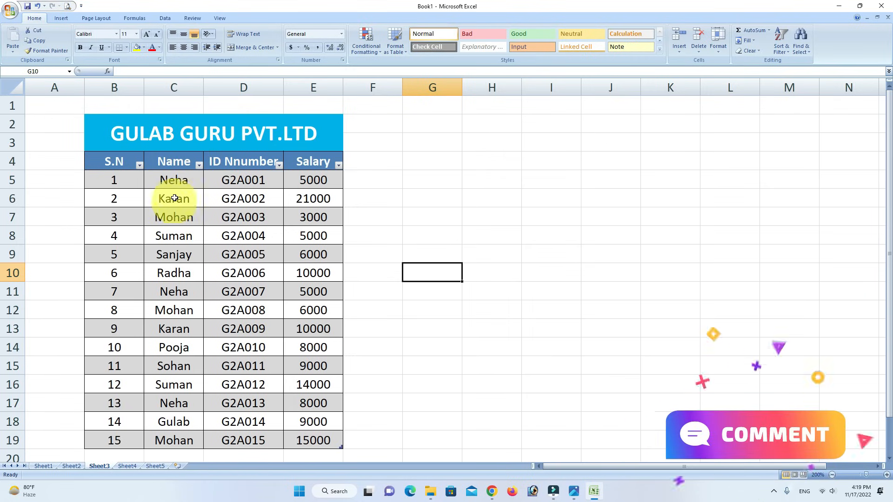
- Filter the Name column to show only the employee name from the first data row
{"action": "left_click", "coordinate": [199, 165]}
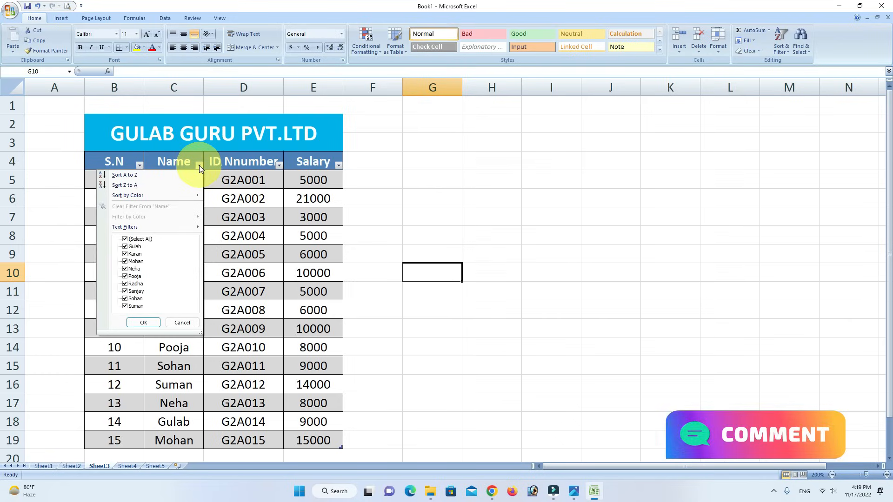
{"action": "left_click", "coordinate": [125, 238]}
{"action": "left_click", "coordinate": [125, 268]}
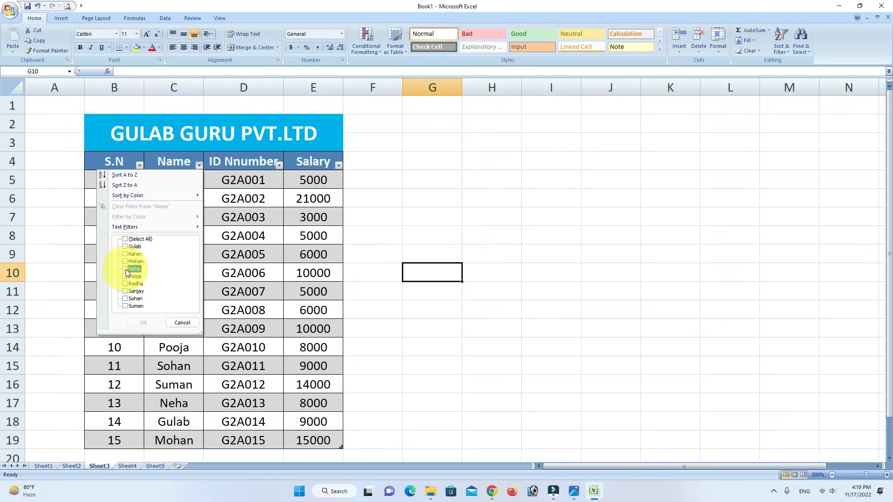
{"action": "left_click", "coordinate": [141, 320]}
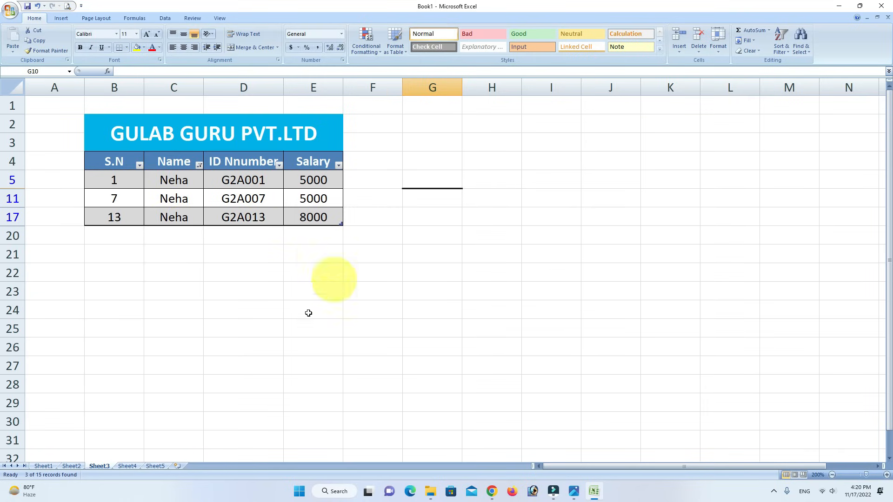
- Select all names in the Name column filter to restore every row
{"action": "left_click", "coordinate": [199, 166]}
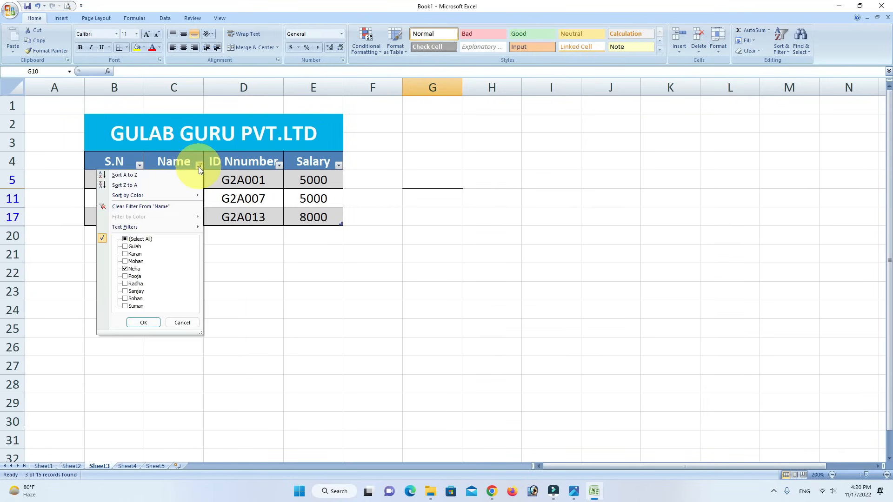
{"action": "left_click", "coordinate": [135, 239]}
{"action": "left_click", "coordinate": [139, 323]}
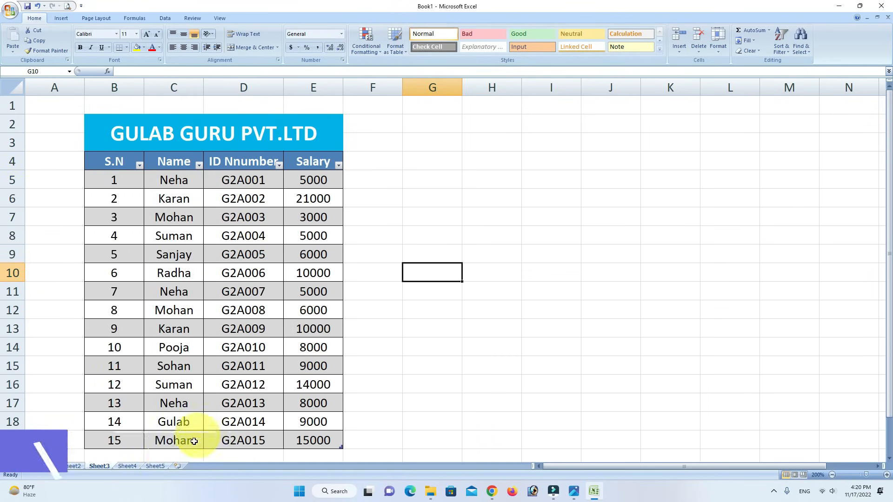
{"action": "left_click", "coordinate": [129, 467]}
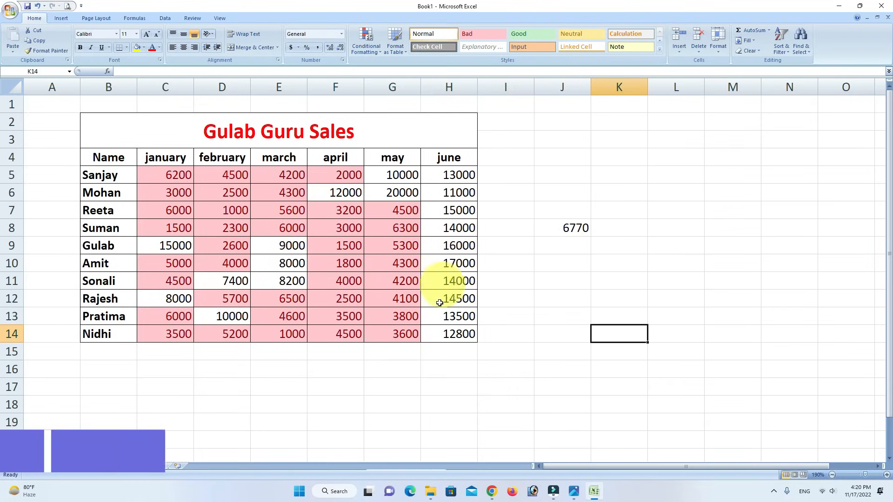
{"action": "left_click", "coordinate": [64, 466]}
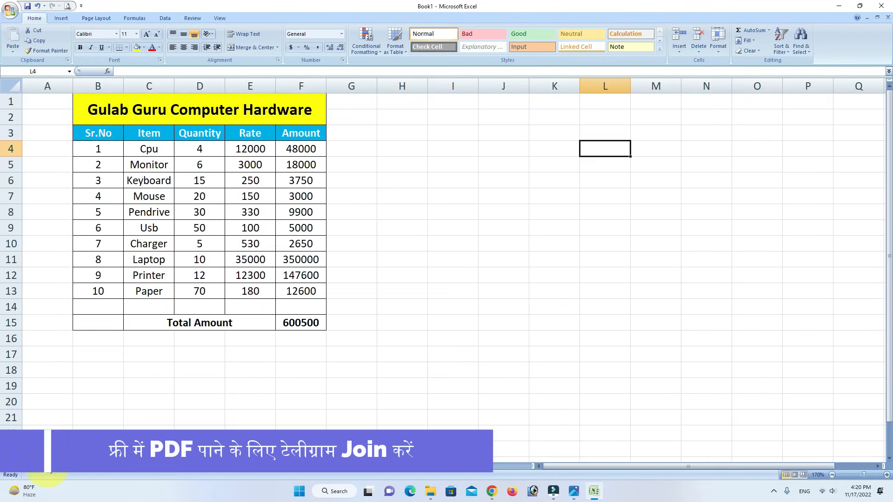
{"action": "left_click", "coordinate": [43, 466]}
{"action": "left_click", "coordinate": [152, 468]}
{"action": "left_click", "coordinate": [125, 466]}
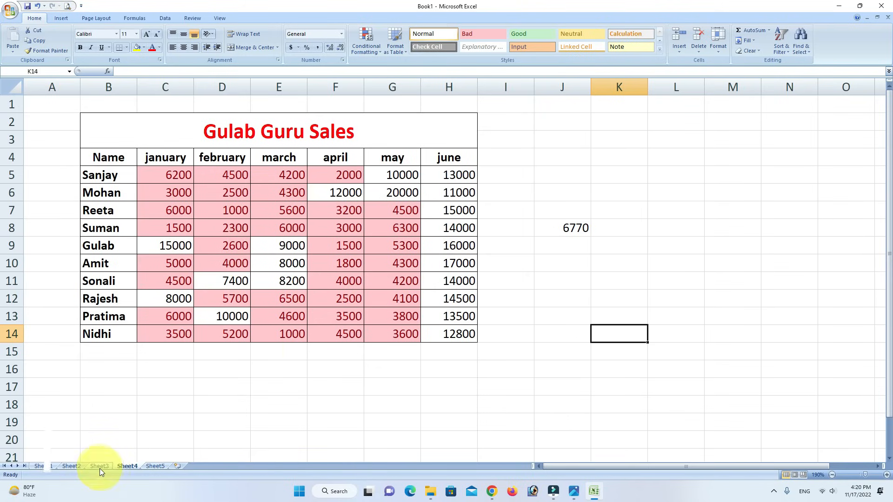
{"action": "left_click", "coordinate": [100, 466]}
- Select the table B4:E19 on Sheet3 and switch it to the plain Light table style without colors
{"action": "left_click_drag", "start_coordinate": [107, 162], "coordinate": [304, 430]}
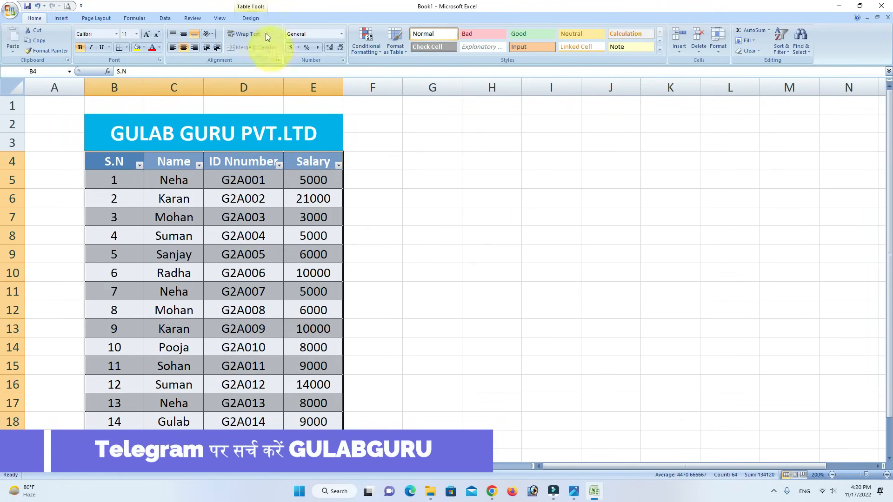
{"action": "left_click", "coordinate": [253, 19]}
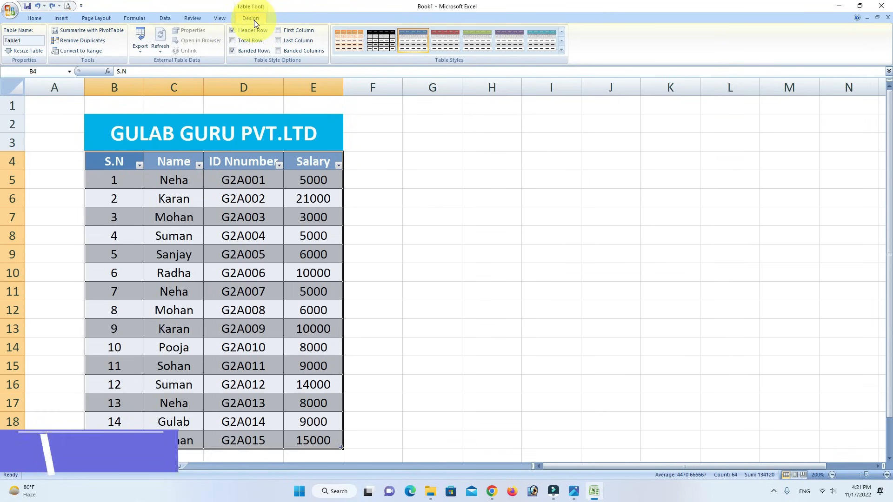
{"action": "scroll", "coordinate": [403, 43], "scroll_direction": "up", "scroll_amount": 2}
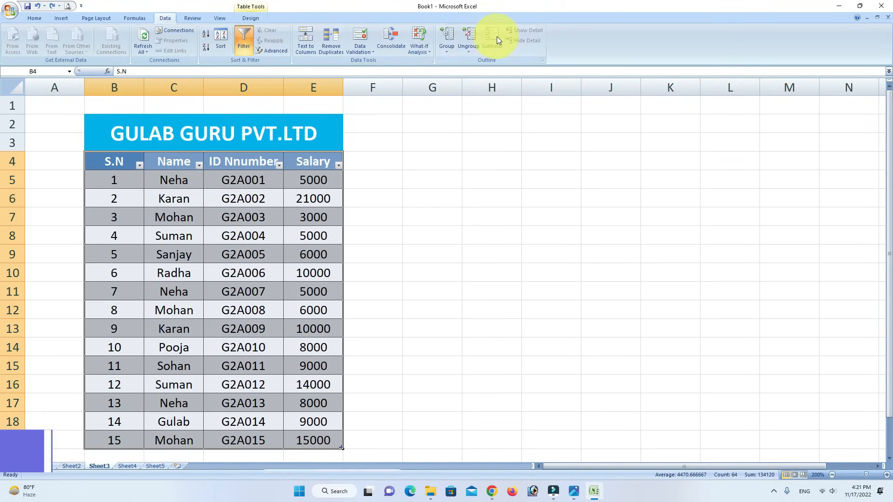
{"action": "left_click", "coordinate": [249, 17]}
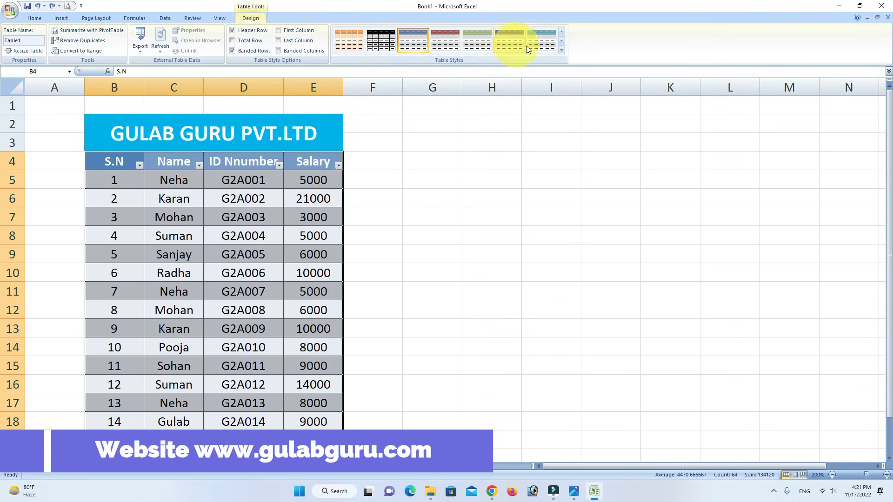
{"action": "left_click", "coordinate": [559, 49]}
{"action": "left_click", "coordinate": [356, 48]}
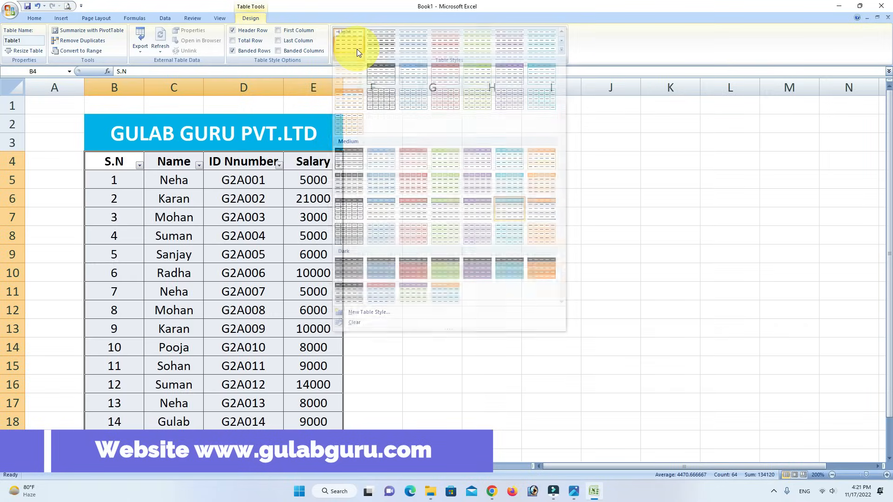
- Convert the salary table on Sheet3 to a normal range
{"action": "left_click", "coordinate": [140, 165]}
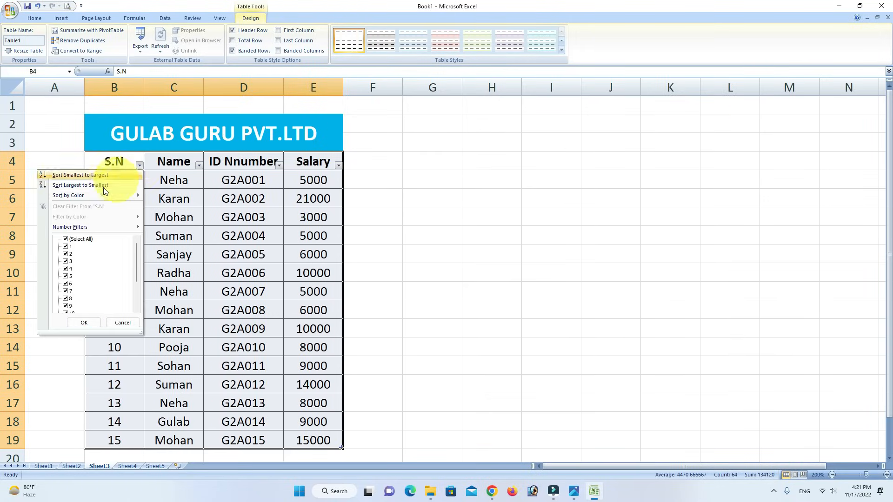
{"action": "left_click", "coordinate": [139, 165]}
{"action": "left_click", "coordinate": [78, 50]}
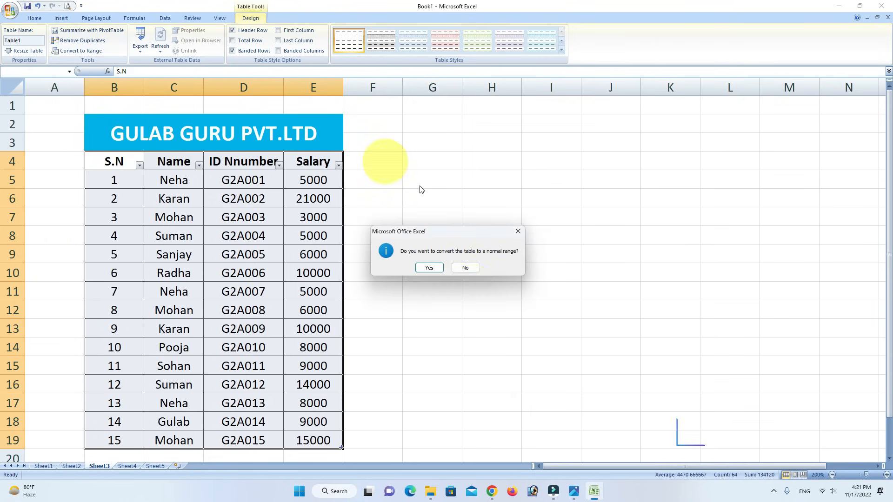
{"action": "left_click", "coordinate": [425, 267]}
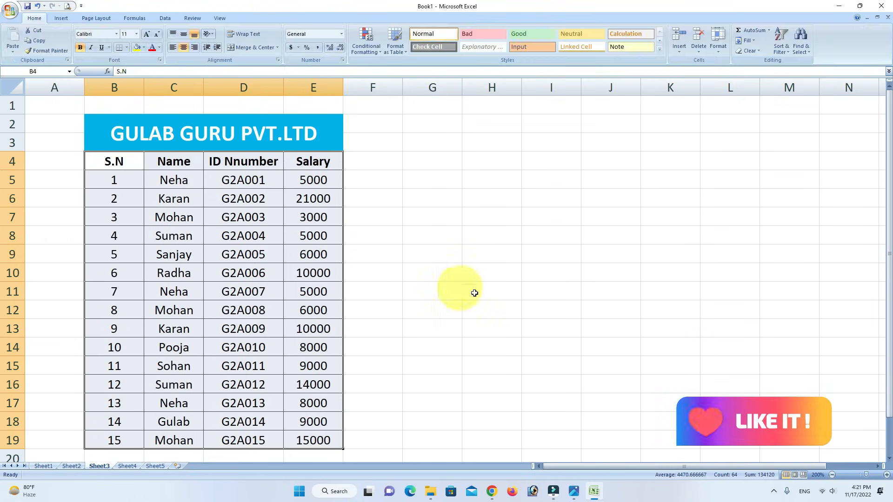
{"action": "left_click", "coordinate": [474, 293]}
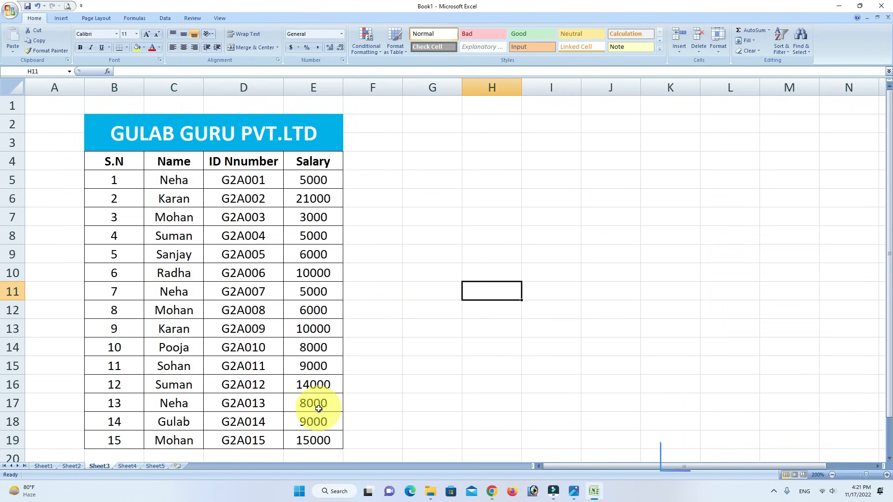
- Fill the header cells B4:E4 with the standard light blue color
{"action": "left_click_drag", "start_coordinate": [105, 161], "coordinate": [307, 161]}
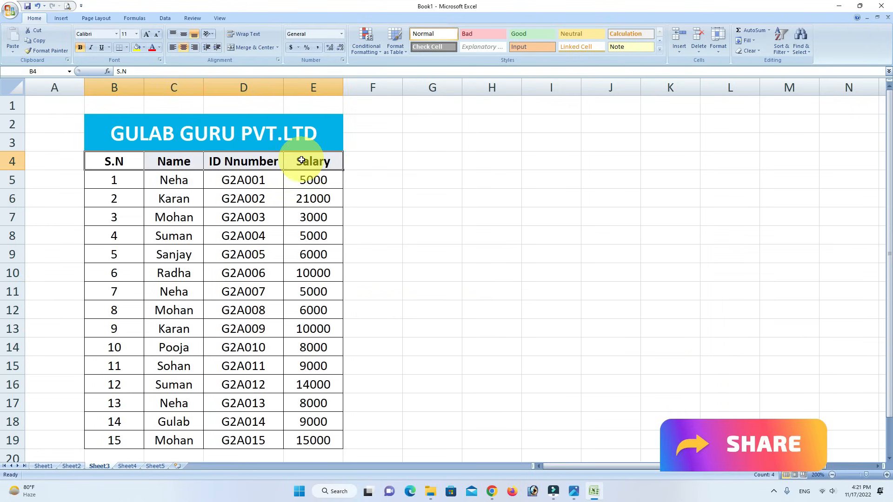
{"action": "left_click", "coordinate": [145, 47]}
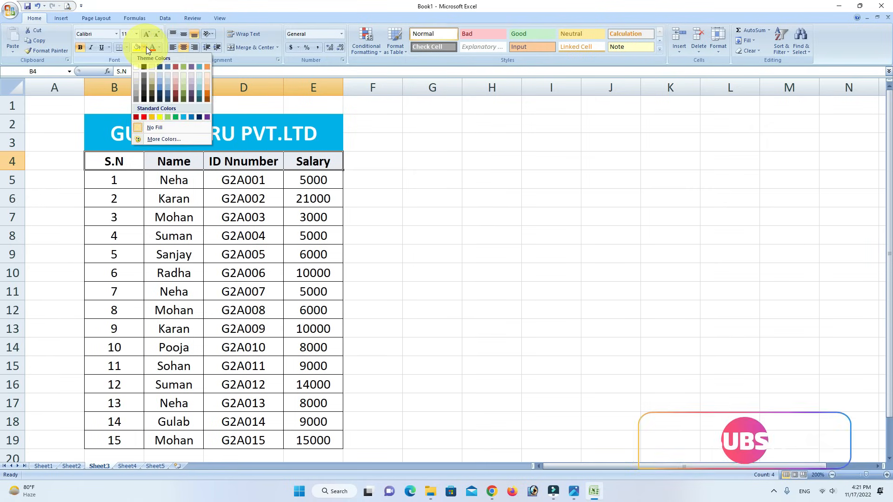
{"action": "left_click", "coordinate": [183, 117]}
{"action": "left_click", "coordinate": [491, 235]}
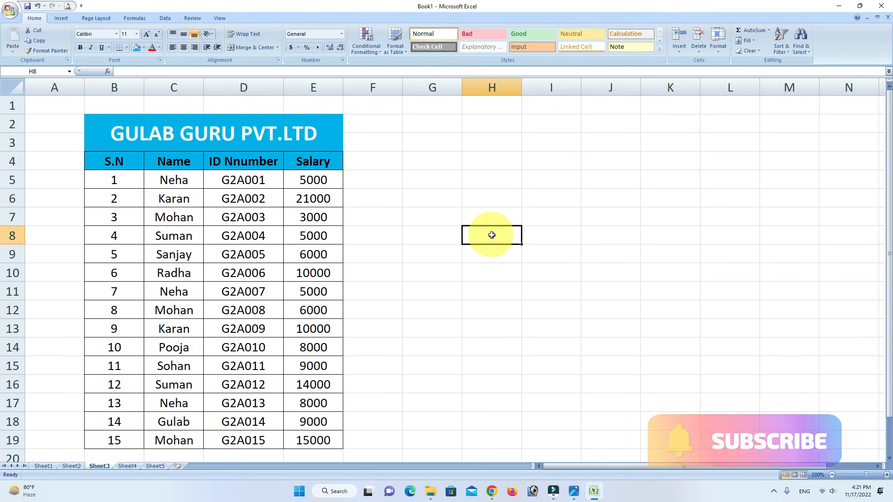
{"action": "left_click", "coordinate": [402, 50]}
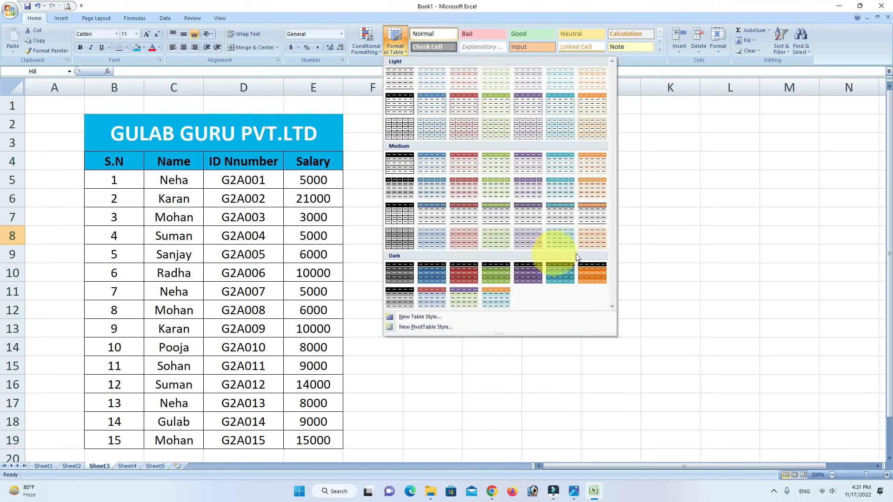
{"action": "key", "text": "Escape"}
{"action": "left_click", "coordinate": [532, 47]}
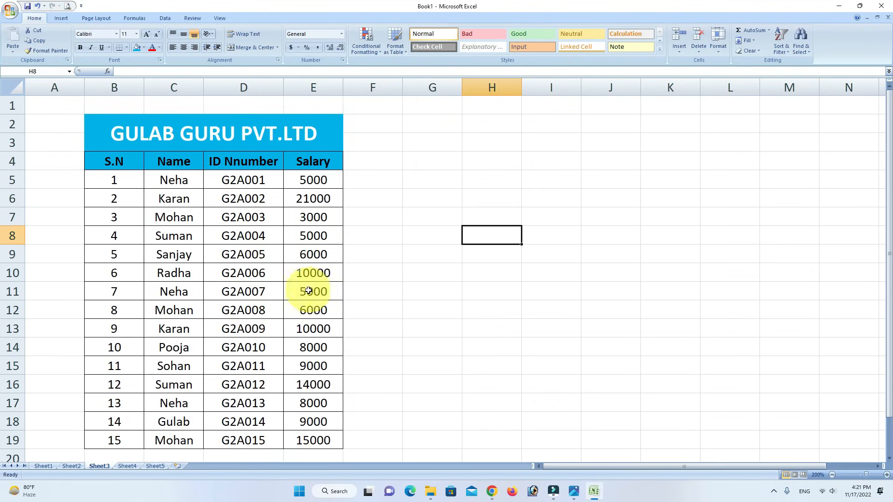
- Apply the Accent3 cell style to the header cells B4:E4
{"action": "left_click_drag", "start_coordinate": [161, 192], "coordinate": [299, 198]}
{"action": "left_click_drag", "start_coordinate": [111, 157], "coordinate": [299, 159]}
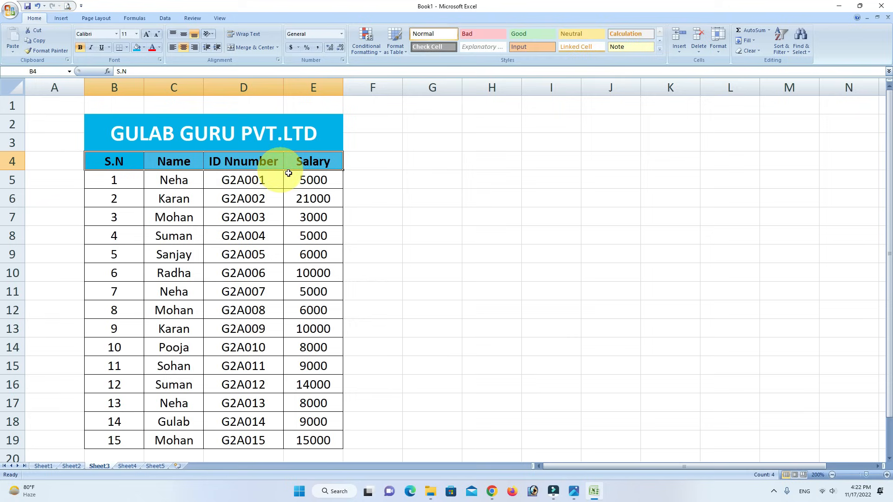
{"action": "left_click", "coordinate": [659, 50]}
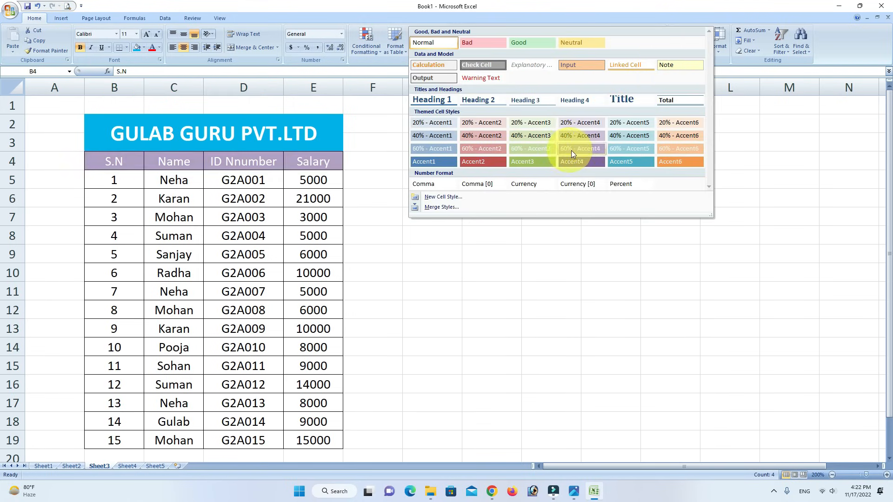
{"action": "left_click", "coordinate": [535, 161]}
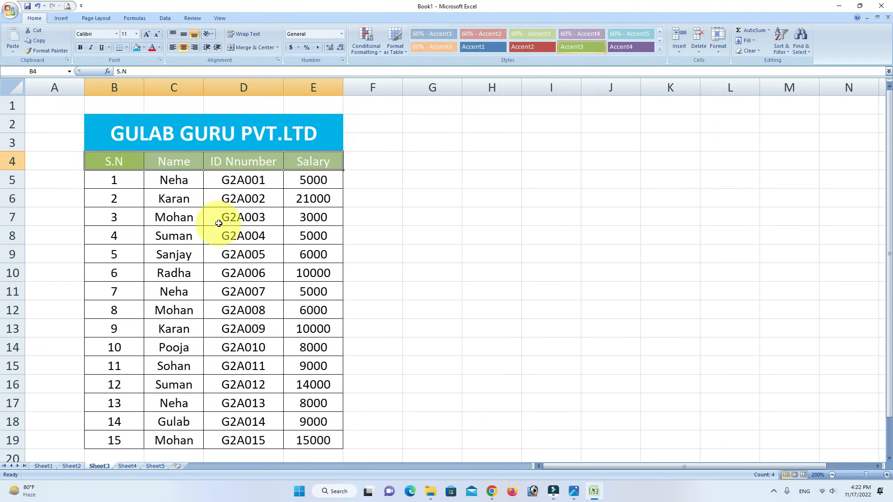
- Apply the Linked Cell style to B6:E6 and the Input style to B8:E8
{"action": "left_click_drag", "start_coordinate": [109, 197], "coordinate": [307, 198]}
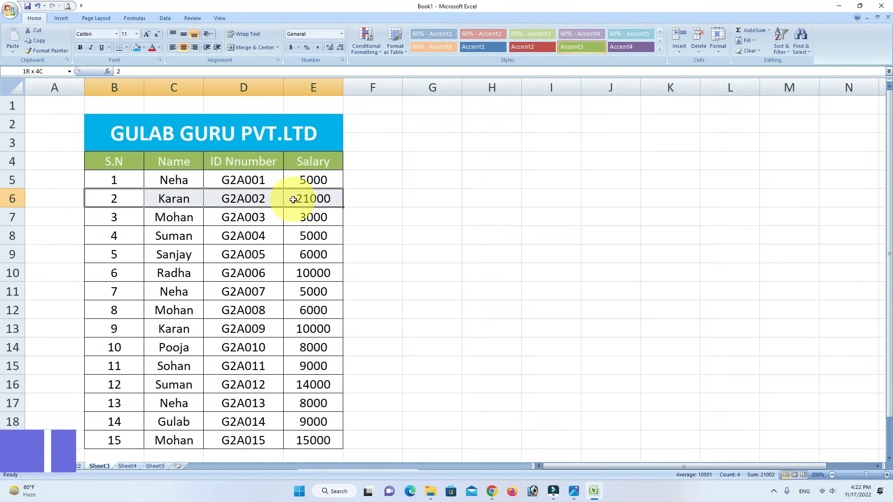
{"action": "left_click", "coordinate": [579, 47]}
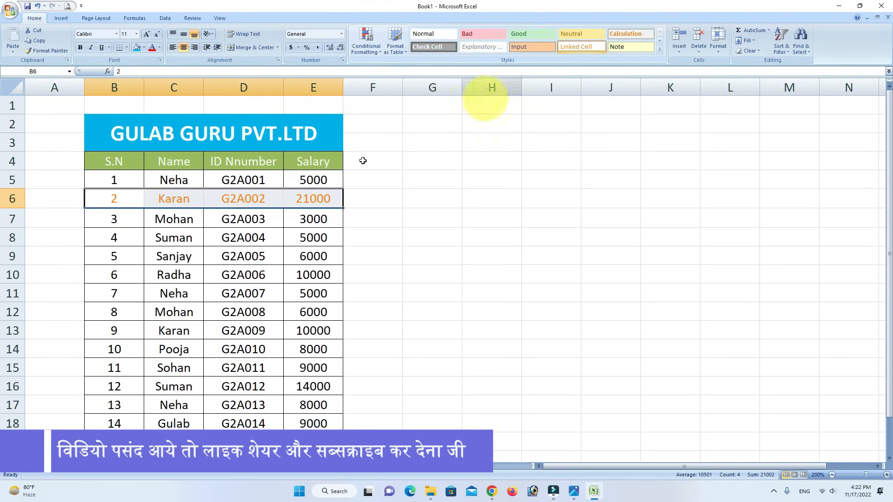
{"action": "left_click_drag", "start_coordinate": [114, 235], "coordinate": [307, 237]}
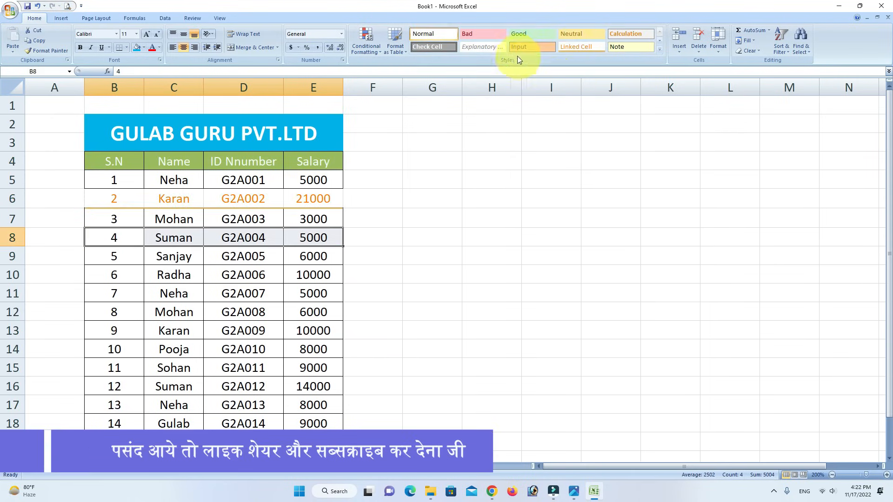
{"action": "left_click", "coordinate": [531, 47]}
- Apply the Calculation style to B11:E11 and the Accent4 style to B13:E13
{"action": "left_click_drag", "start_coordinate": [103, 292], "coordinate": [293, 291]}
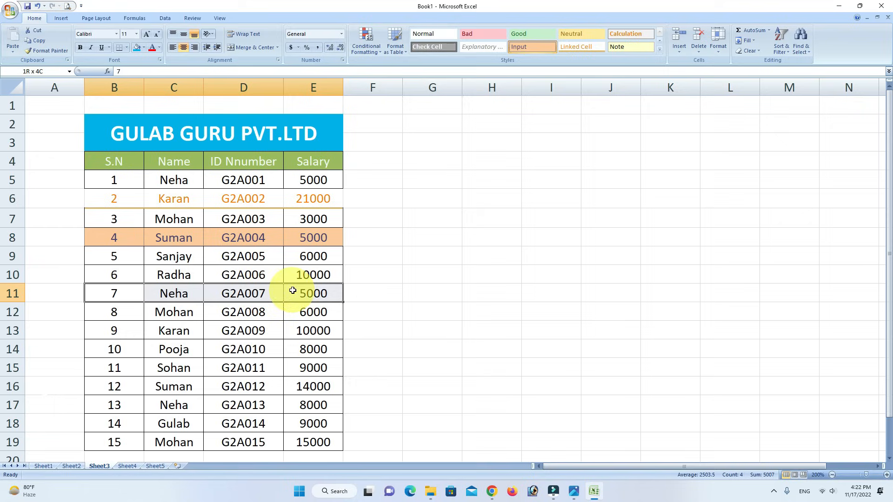
{"action": "left_click", "coordinate": [618, 37]}
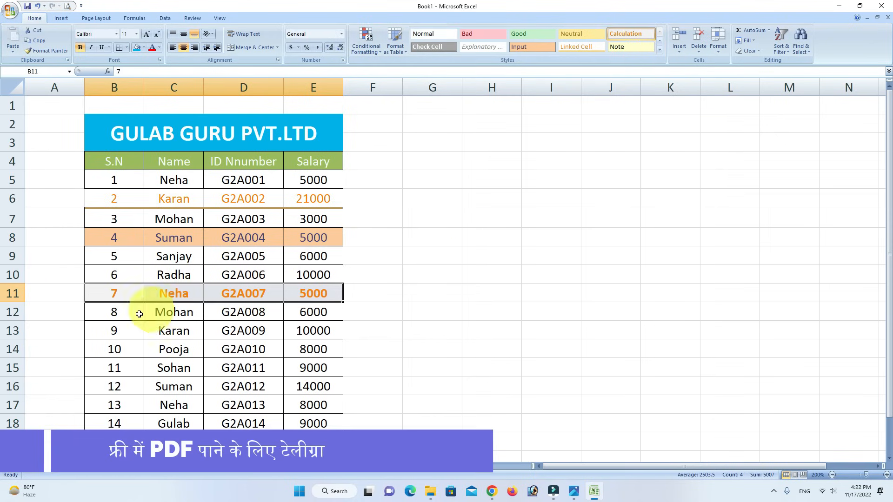
{"action": "left_click_drag", "start_coordinate": [98, 331], "coordinate": [326, 325]}
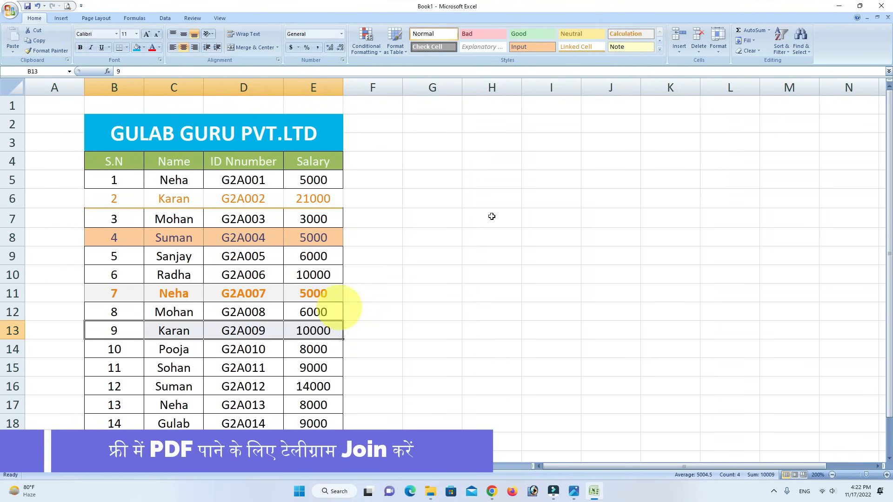
{"action": "left_click", "coordinate": [660, 49]}
{"action": "left_click", "coordinate": [572, 162]}
{"action": "left_click", "coordinate": [446, 328]}
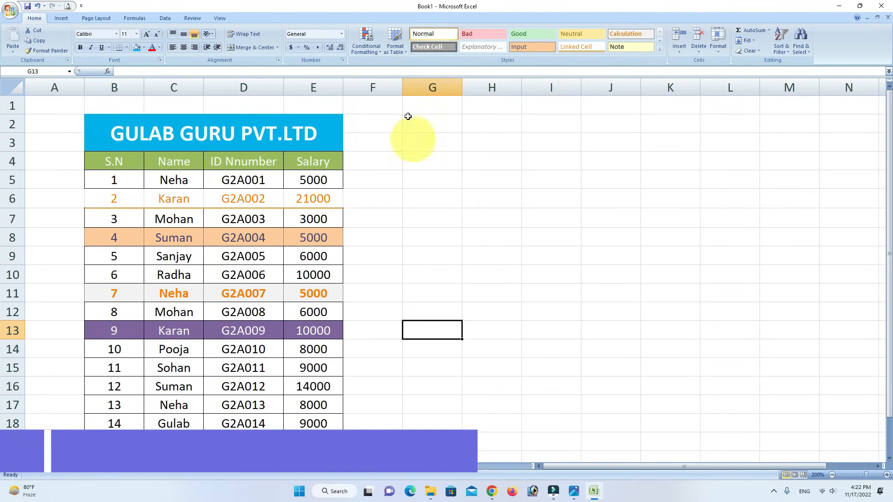